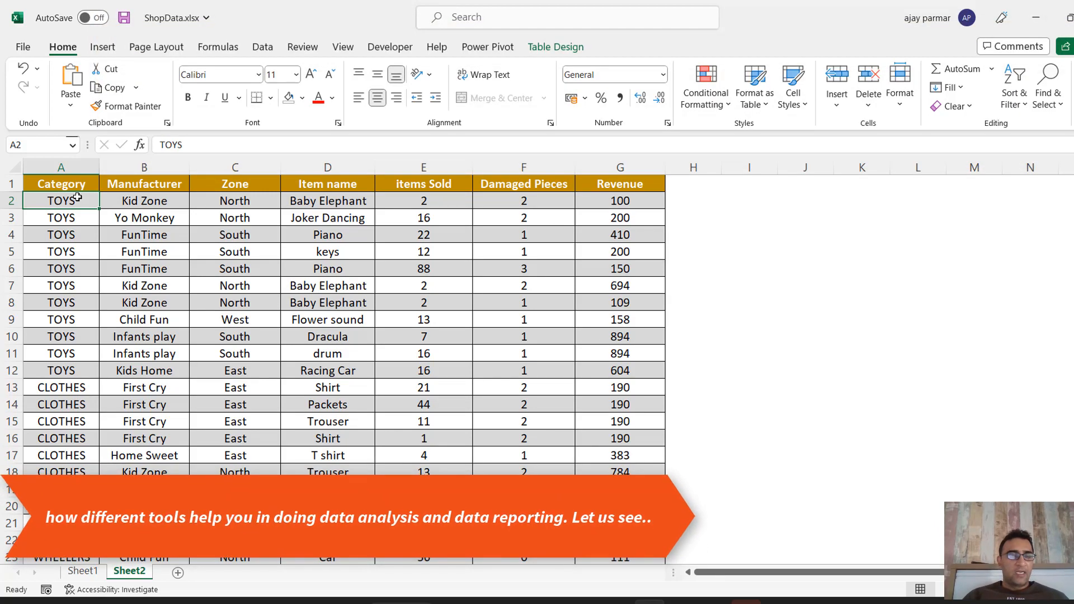
Examine the shop data table on Sheet2 column by column, from Category and Manufacturer through Damaged Pieces and Revenue.
{"action": "left_click", "coordinate": [63, 227]}
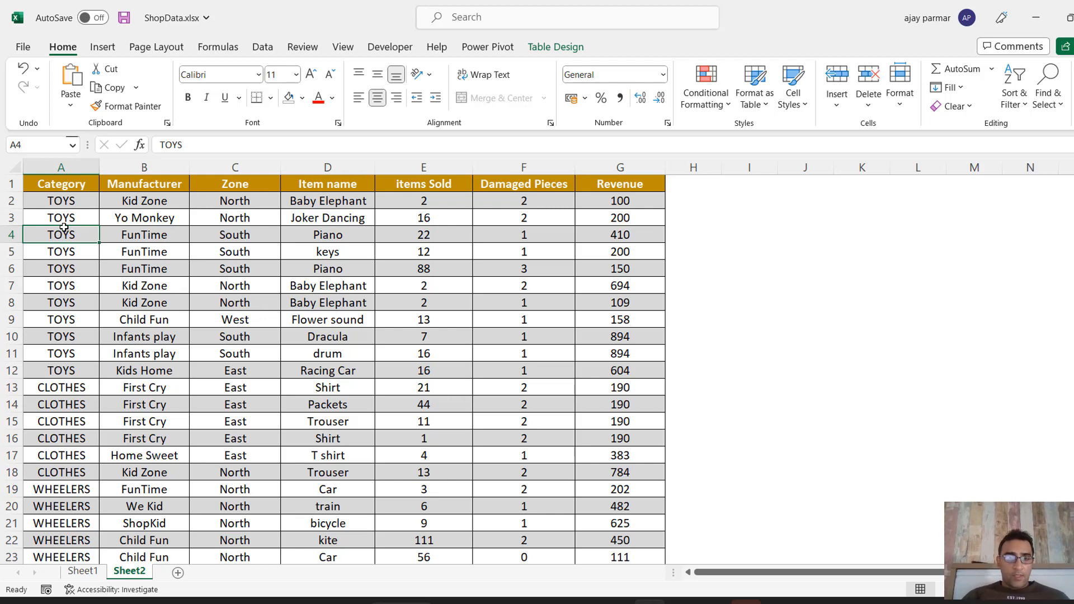
{"action": "left_click", "coordinate": [47, 195]}
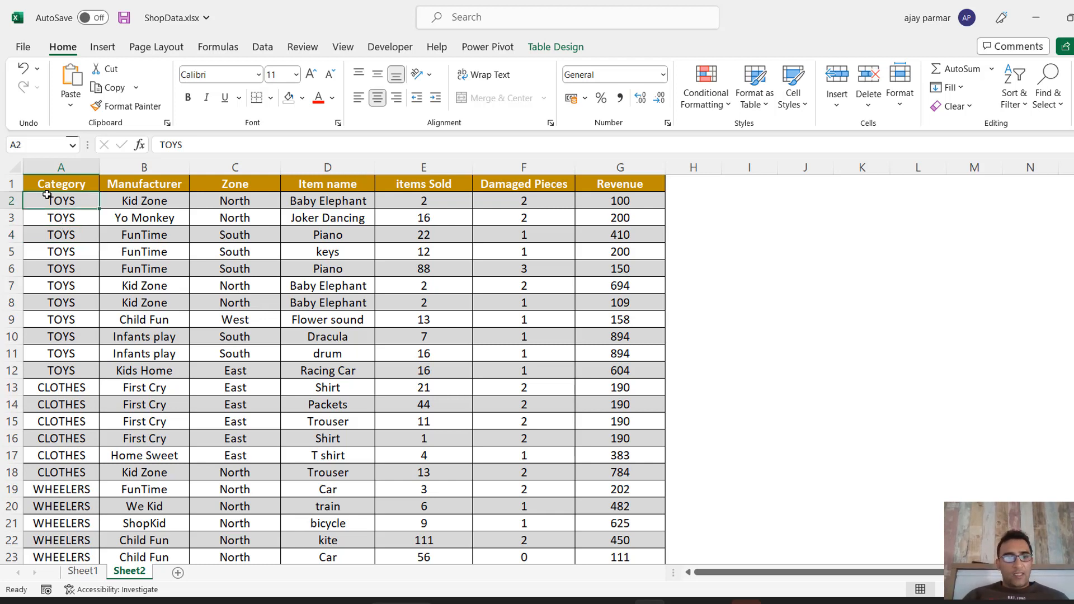
{"action": "left_click", "coordinate": [116, 238]}
{"action": "left_click", "coordinate": [70, 185]}
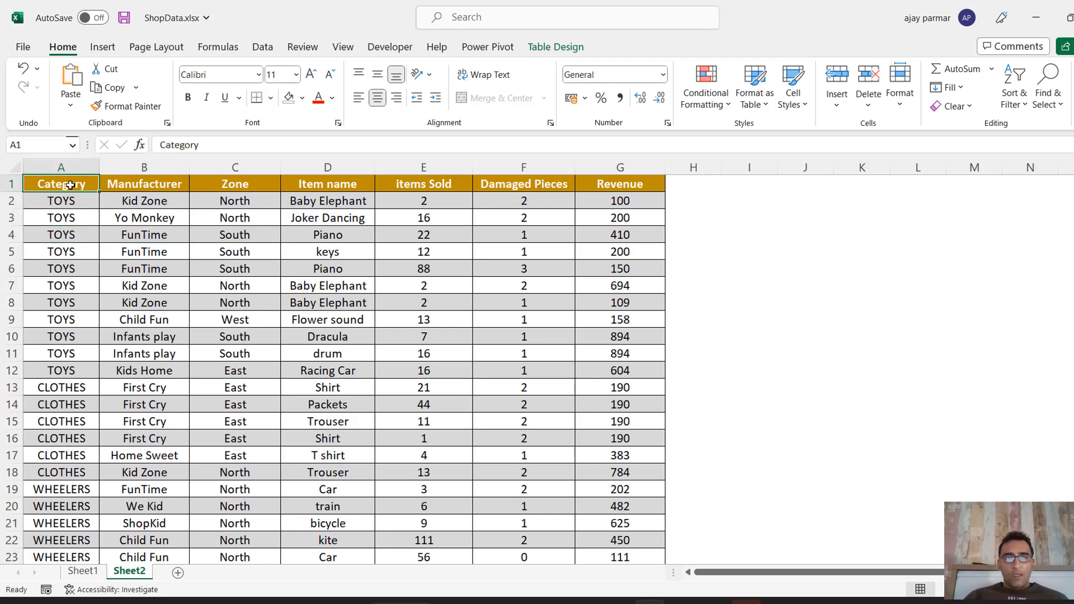
{"action": "left_click", "coordinate": [649, 463], "text": "shift"}
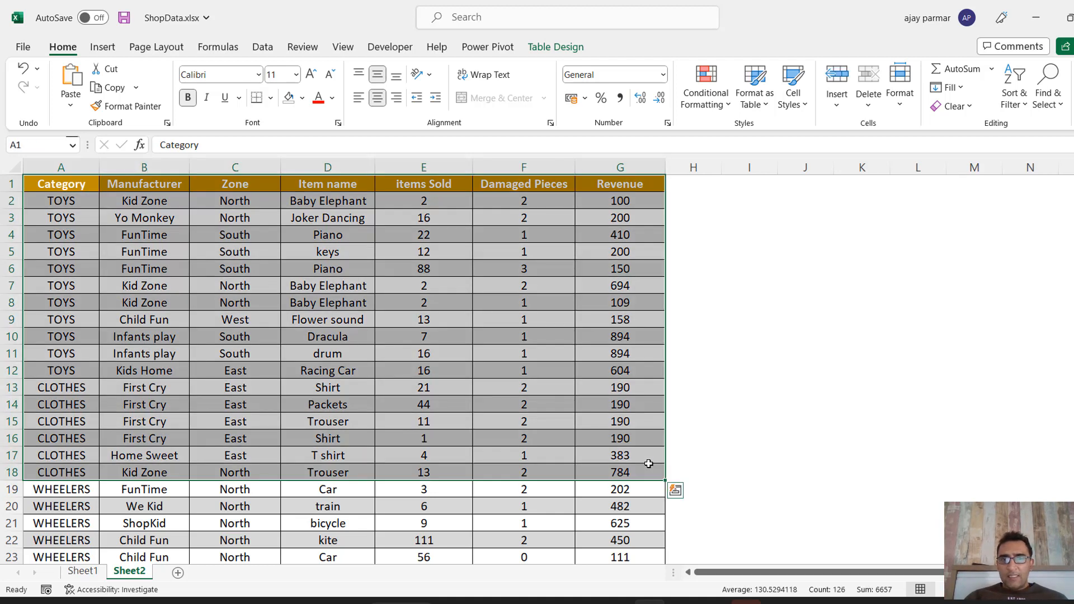
{"action": "left_click", "coordinate": [84, 215]}
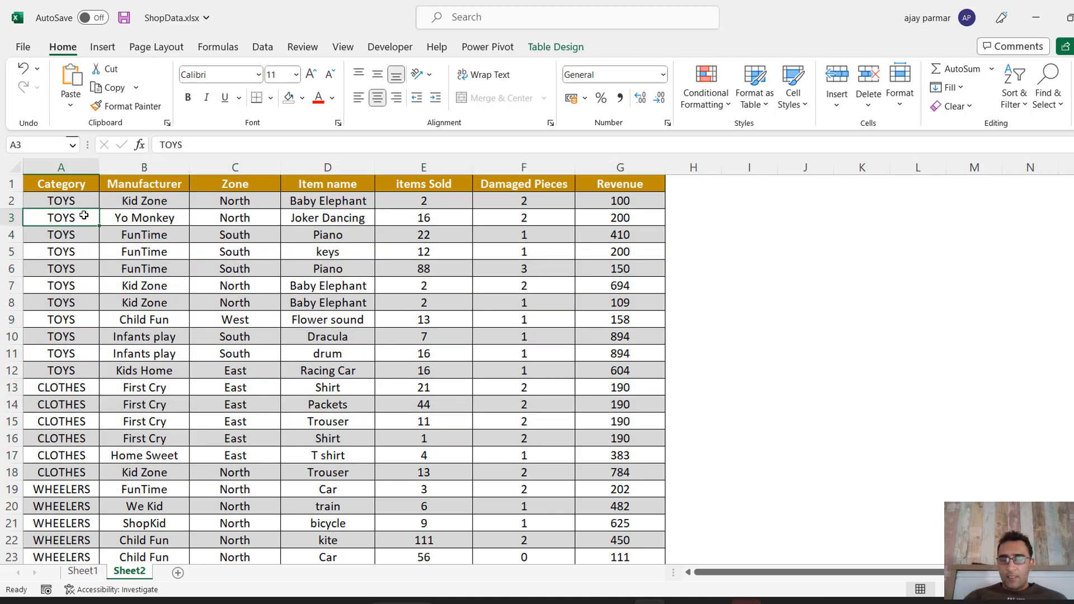
{"action": "left_click", "coordinate": [134, 222]}
{"action": "left_click", "coordinate": [245, 245]}
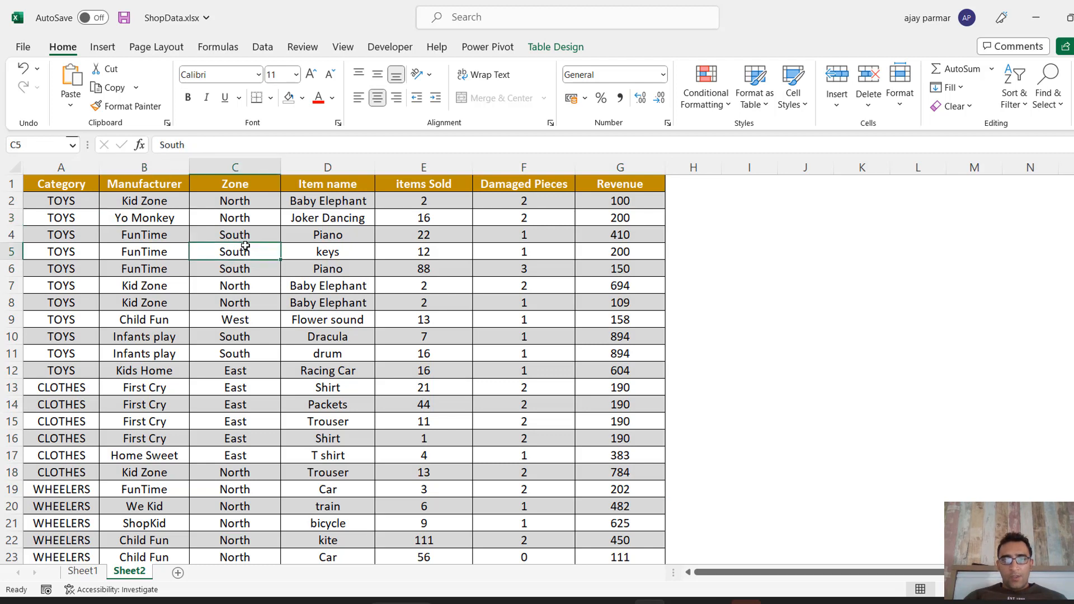
{"action": "left_click", "coordinate": [336, 230]}
{"action": "left_click", "coordinate": [334, 302]}
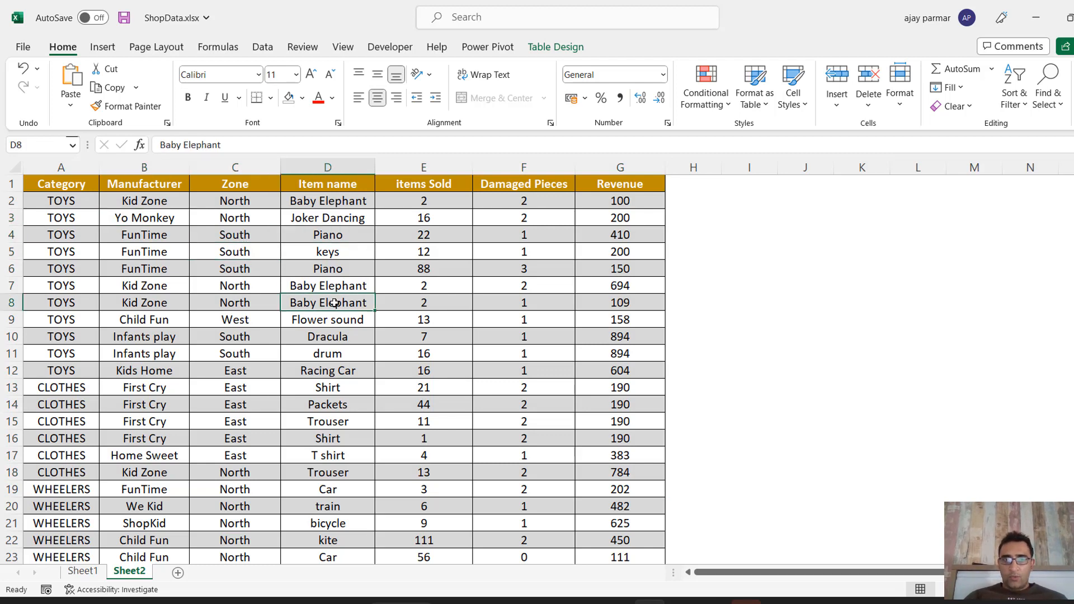
{"action": "left_click", "coordinate": [436, 202]}
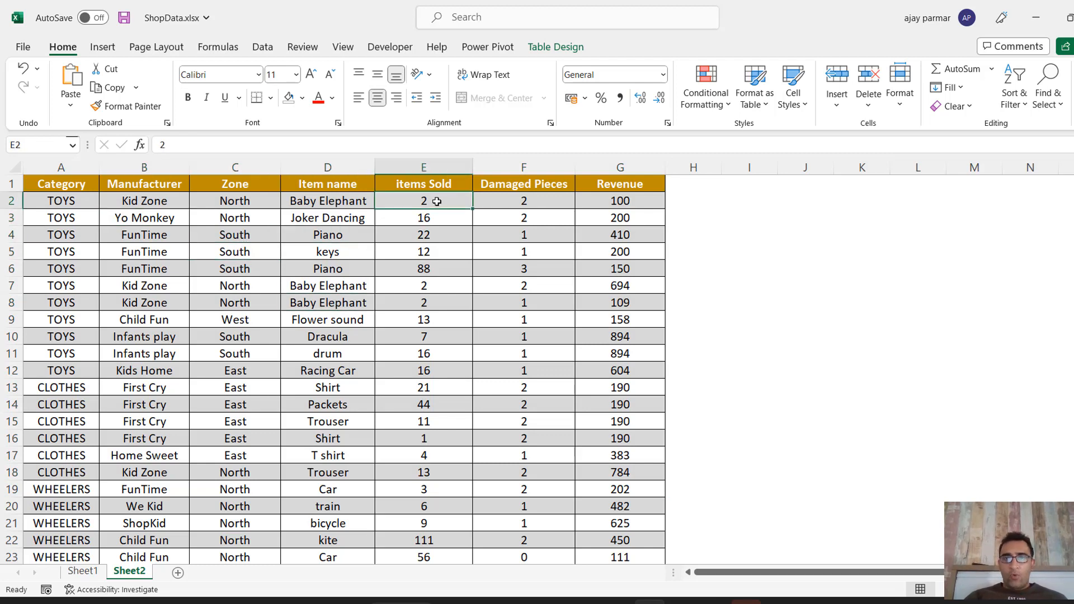
{"action": "left_click", "coordinate": [529, 199]}
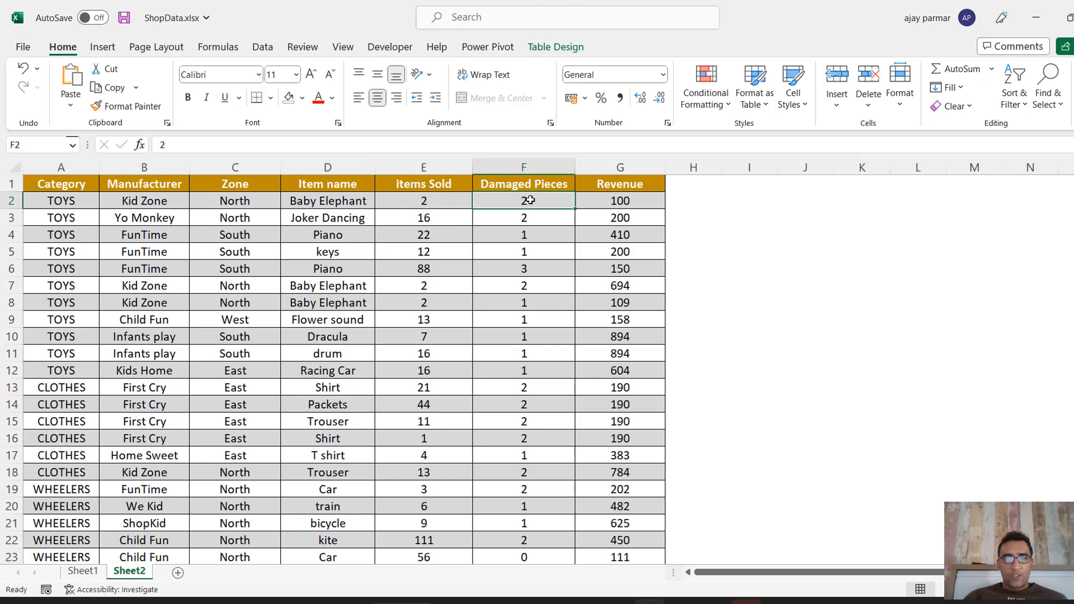
{"action": "left_click", "coordinate": [654, 205]}
{"action": "left_click", "coordinate": [263, 228]}
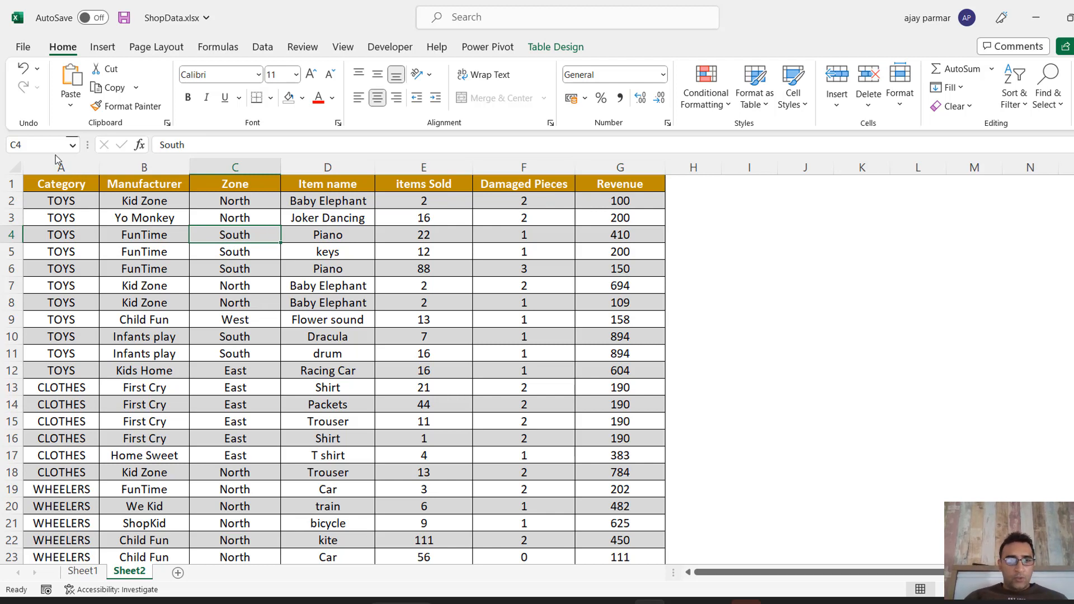
Examine the entries of the Category column from its header down to the last table row.
{"action": "left_click", "coordinate": [63, 185]}
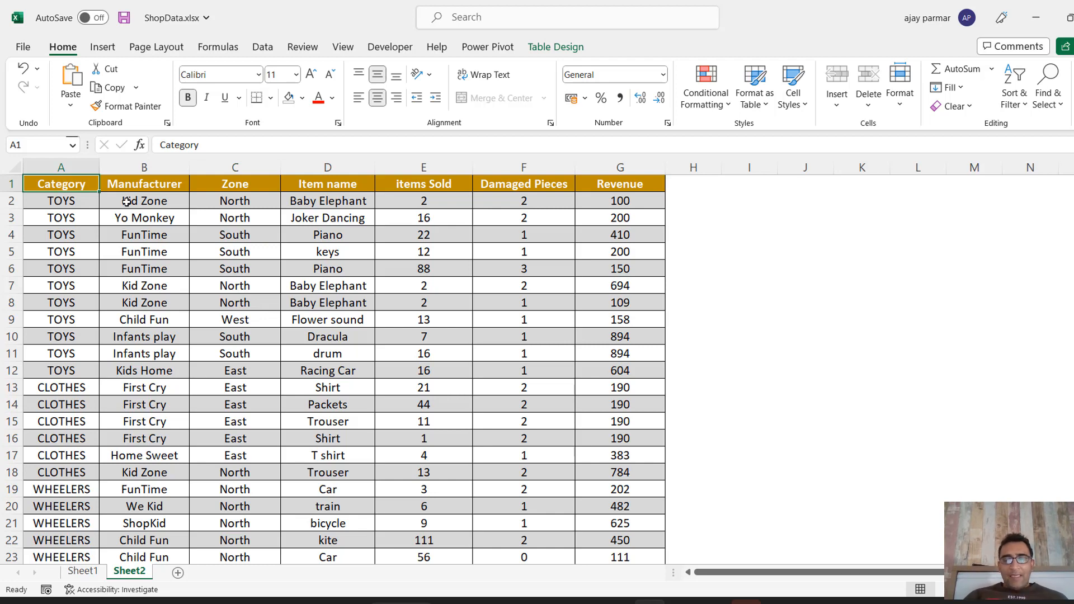
{"action": "left_click", "coordinate": [65, 216]}
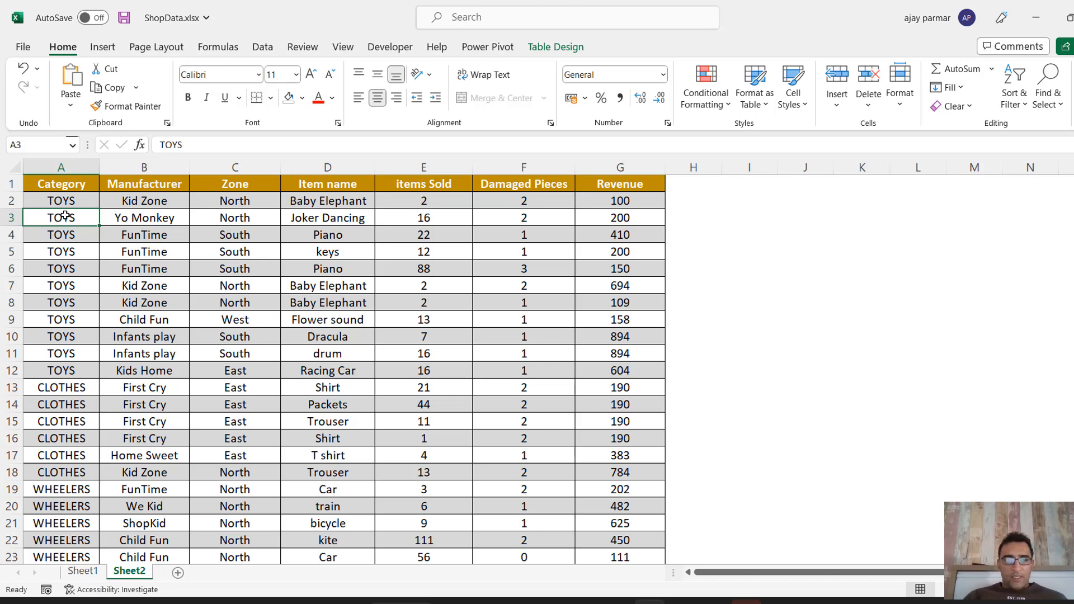
{"action": "left_click", "coordinate": [58, 287]}
{"action": "key", "text": "ctrl+Down"}
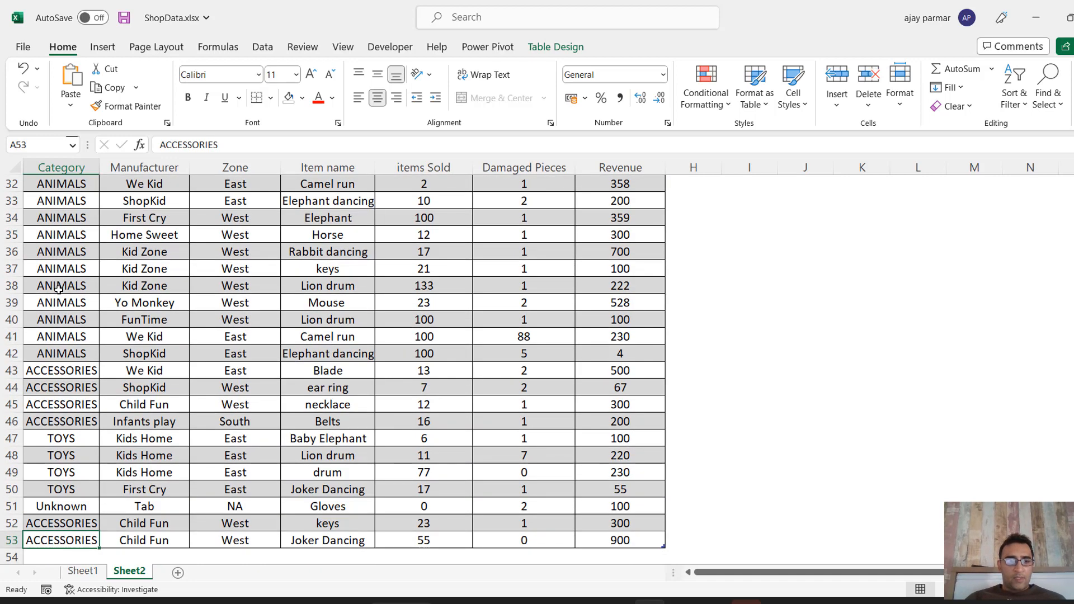
{"action": "key", "text": "ctrl+Up"}
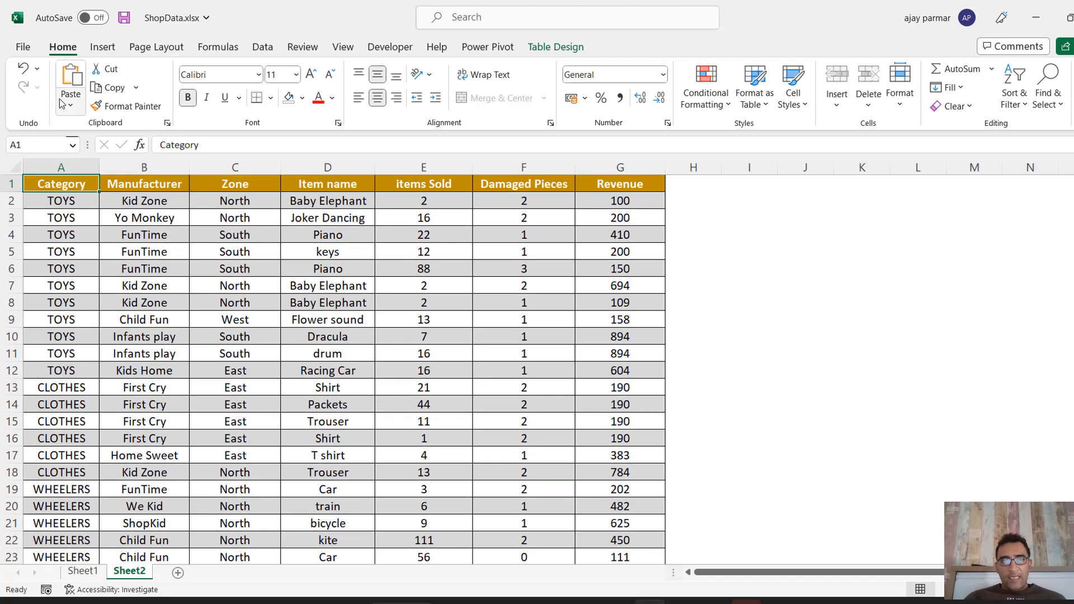
{"action": "key", "text": "ctrl+shift+Down"}
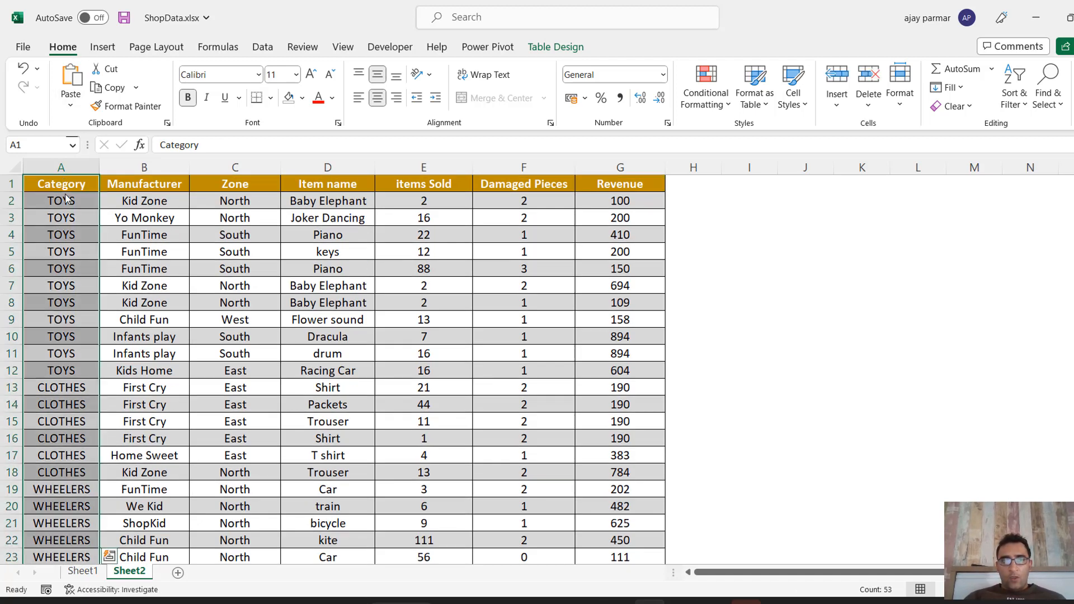
{"action": "left_click", "coordinate": [56, 384]}
{"action": "left_click", "coordinate": [55, 517]}
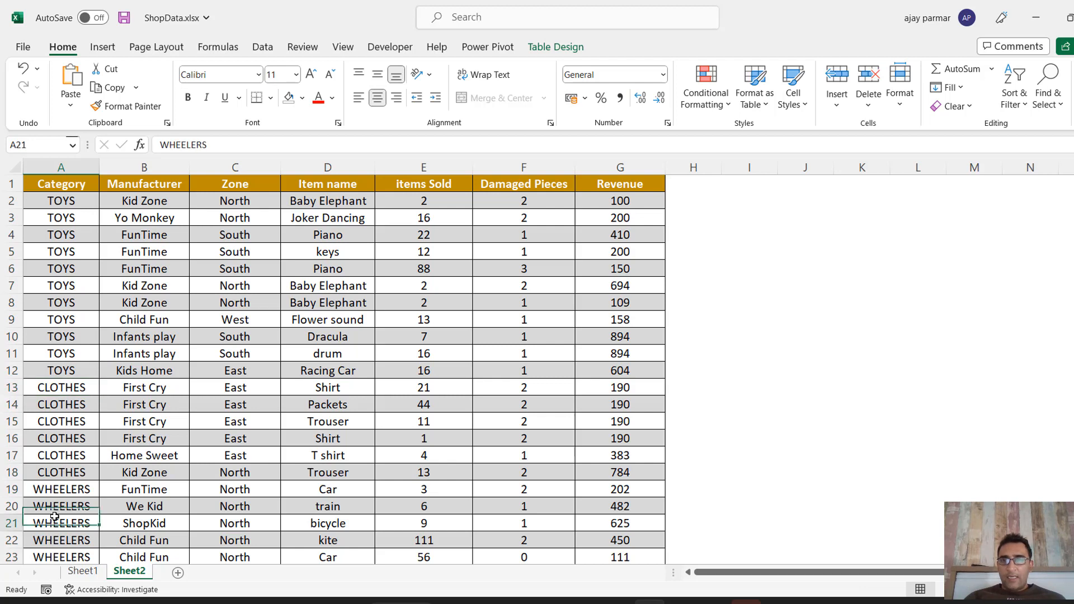
{"action": "left_click", "coordinate": [69, 187]}
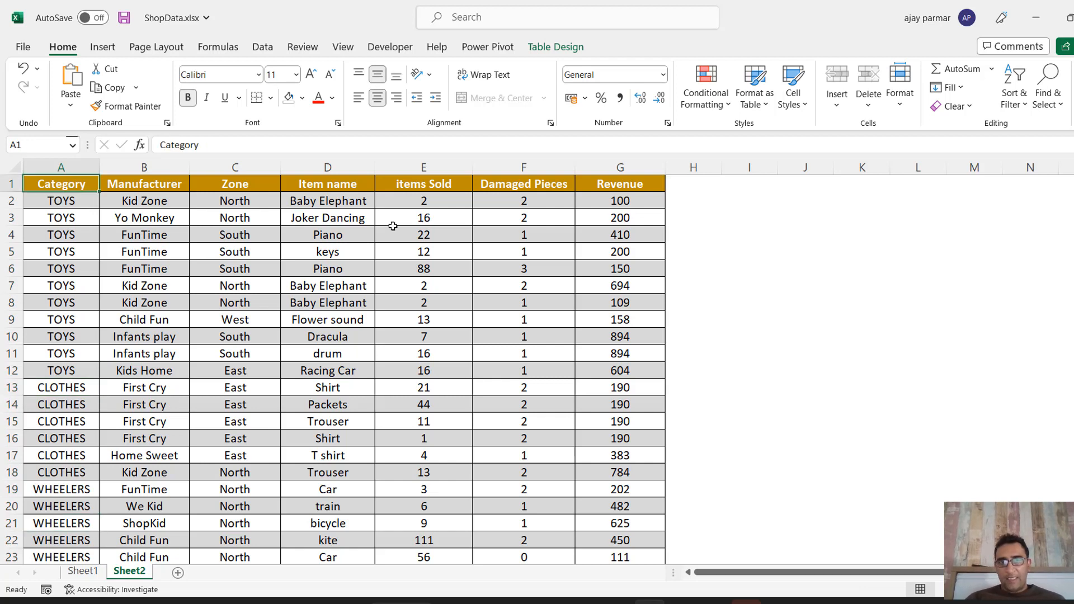
{"action": "left_click", "coordinate": [455, 208]}
{"action": "left_click", "coordinate": [347, 200]}
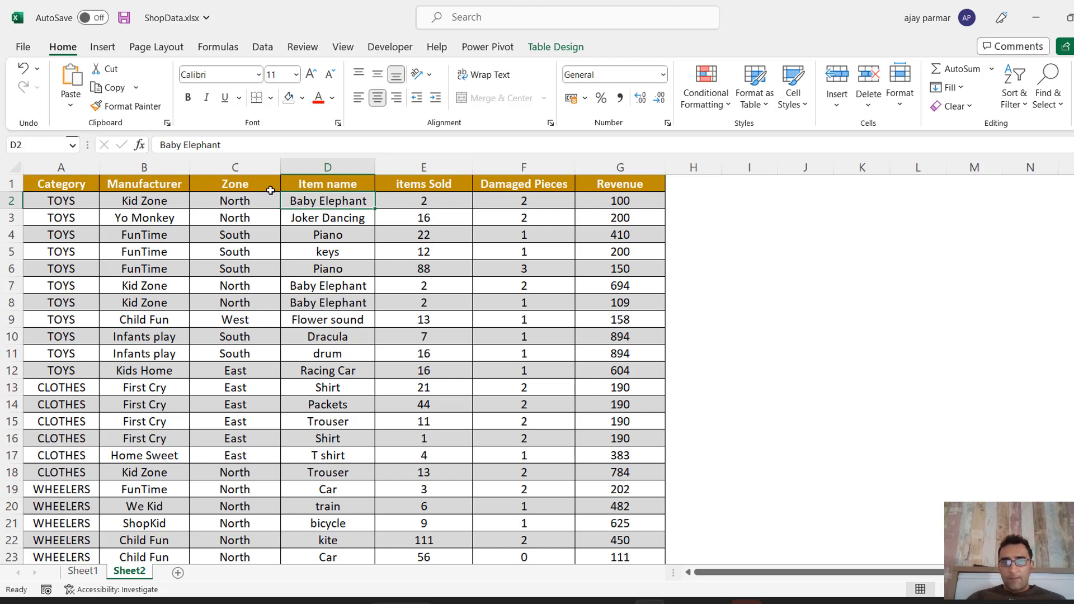
{"action": "left_click", "coordinate": [157, 200]}
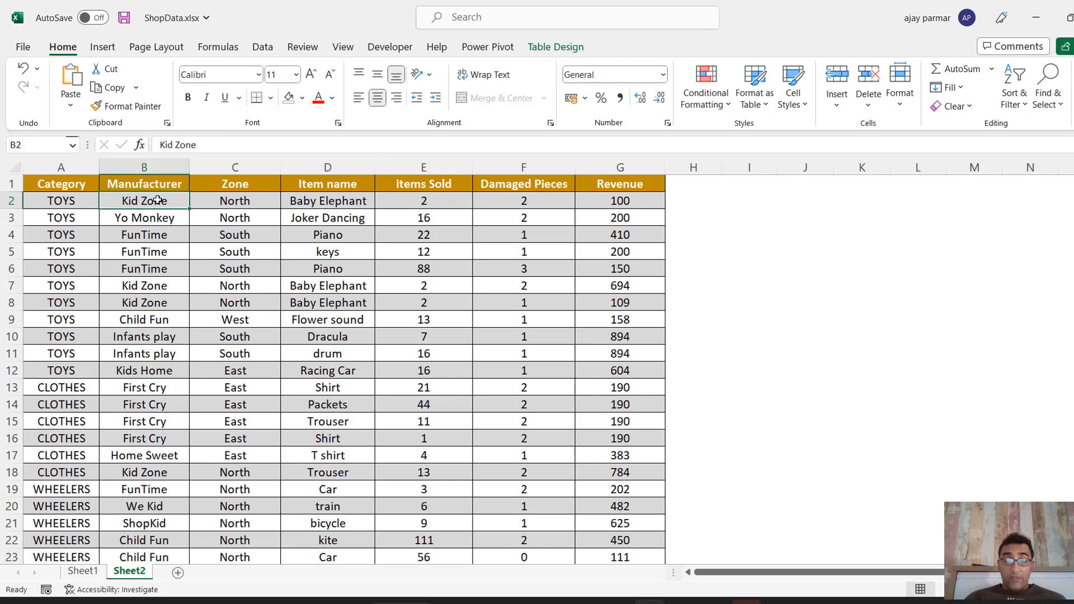
{"action": "left_click", "coordinate": [365, 206]}
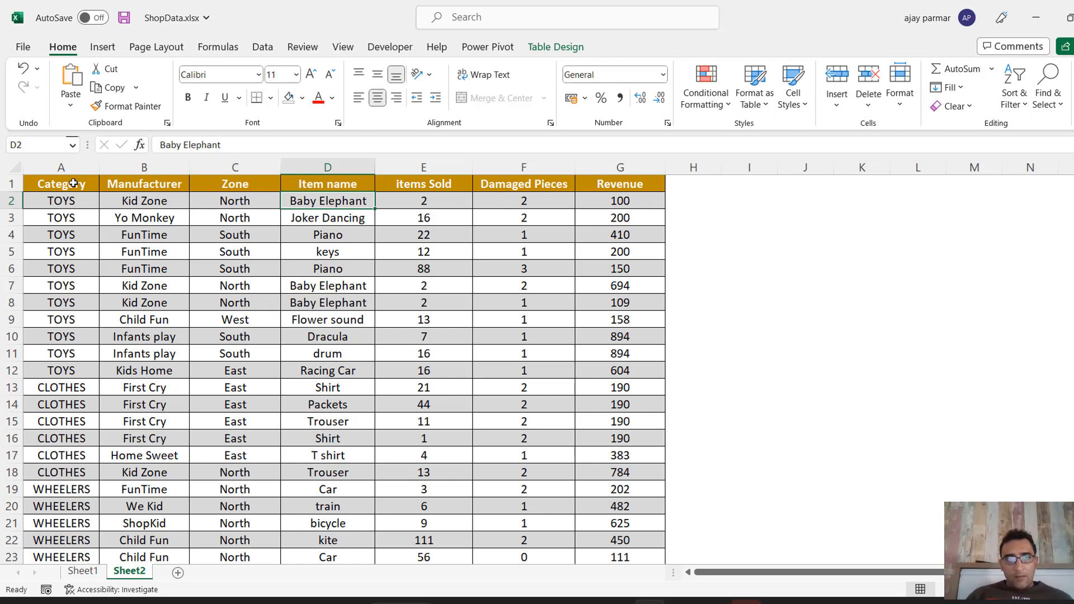
{"action": "left_click", "coordinate": [57, 184]}
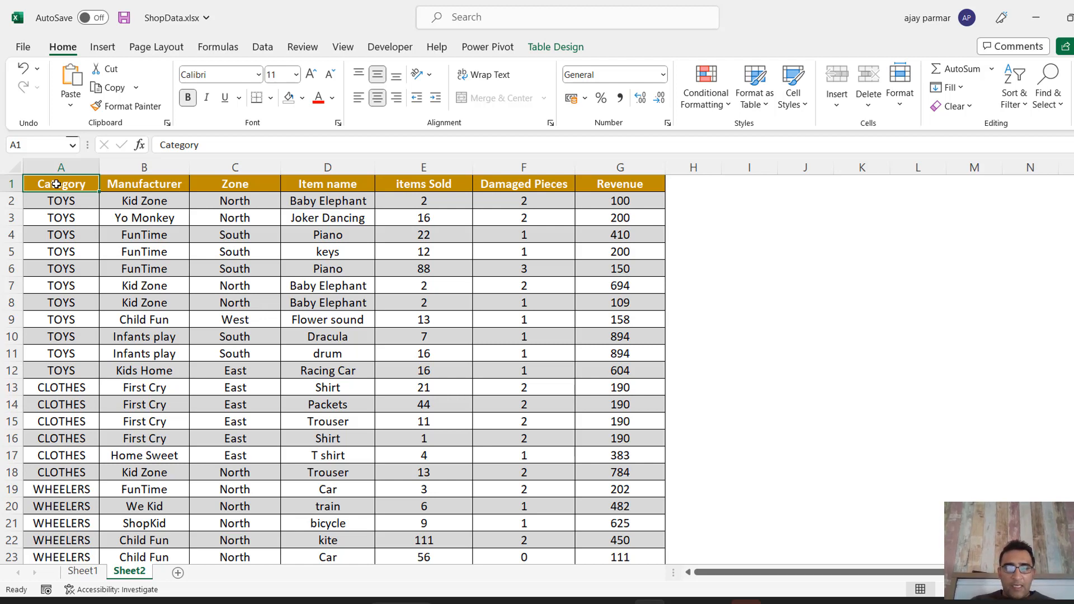
{"action": "left_click", "coordinate": [198, 230]}
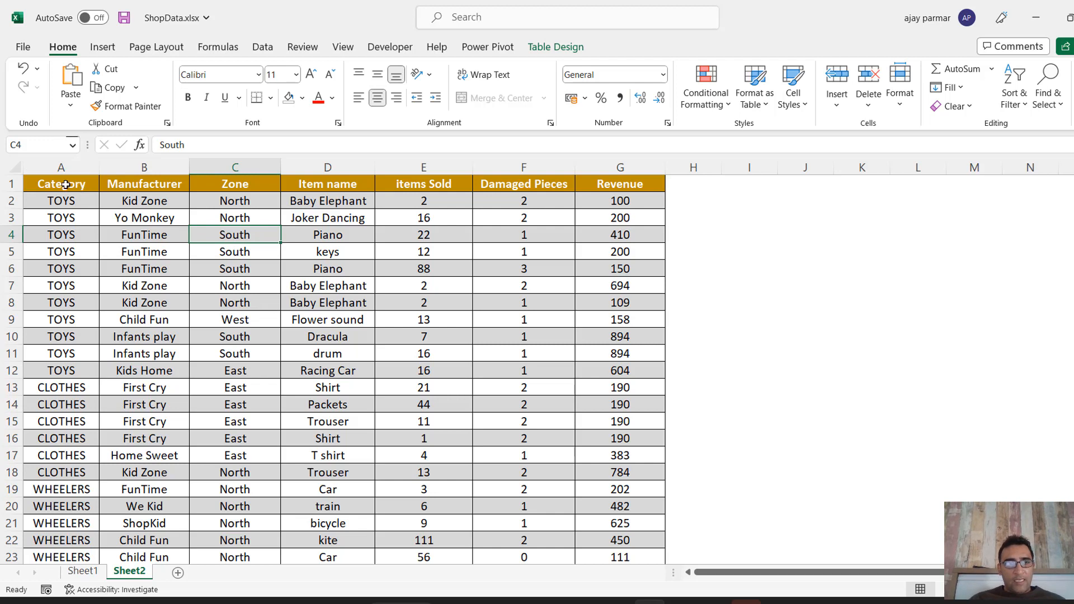
{"action": "left_click", "coordinate": [66, 185]}
Switch to PyCharm and review the pandas import and DataFrame lines in PandasLoopsGroupbyProject35.py.
{"action": "mouse_move", "coordinate": [585, 601]}
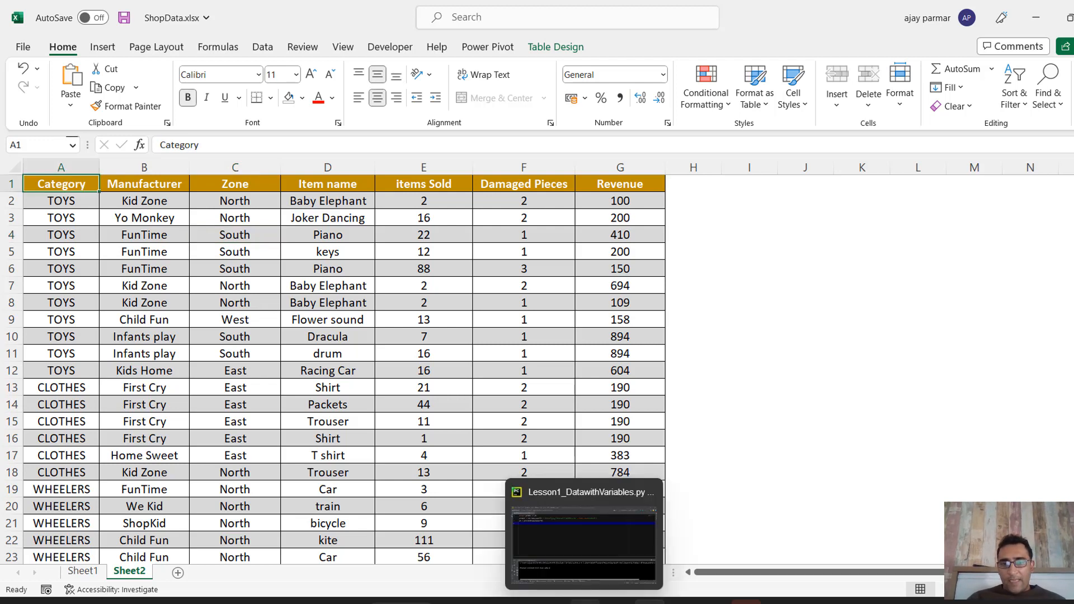
{"action": "left_click", "coordinate": [579, 548]}
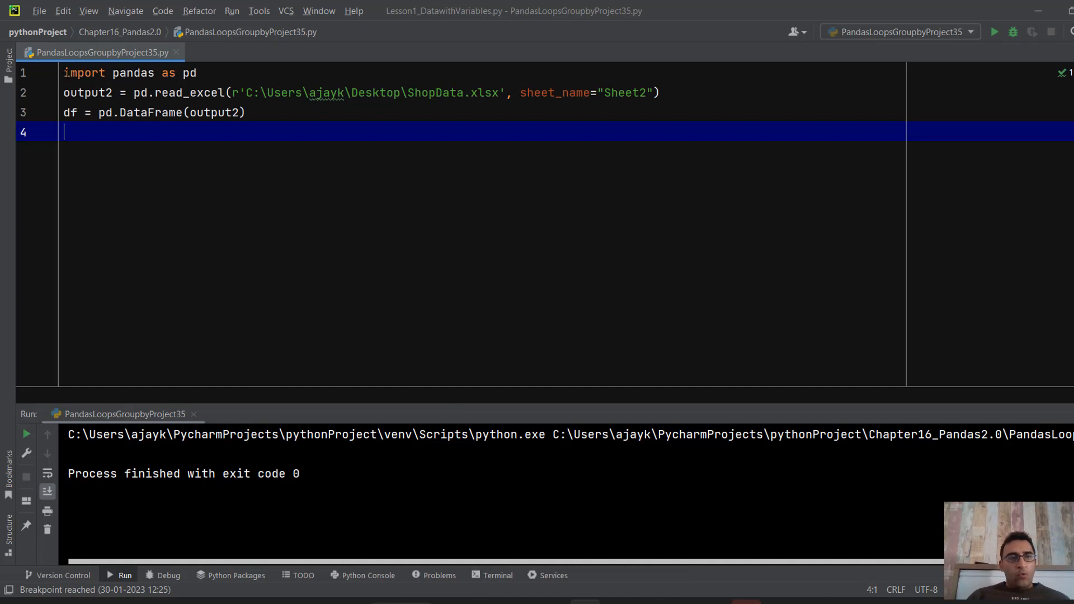
{"action": "left_click", "coordinate": [64, 73]}
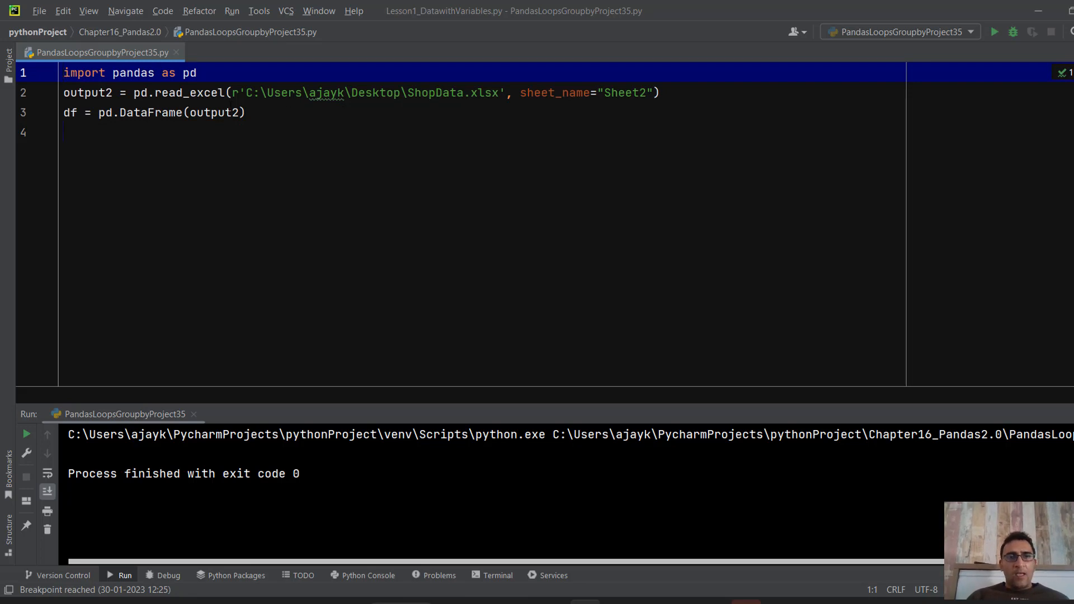
{"action": "left_click", "coordinate": [285, 110]}
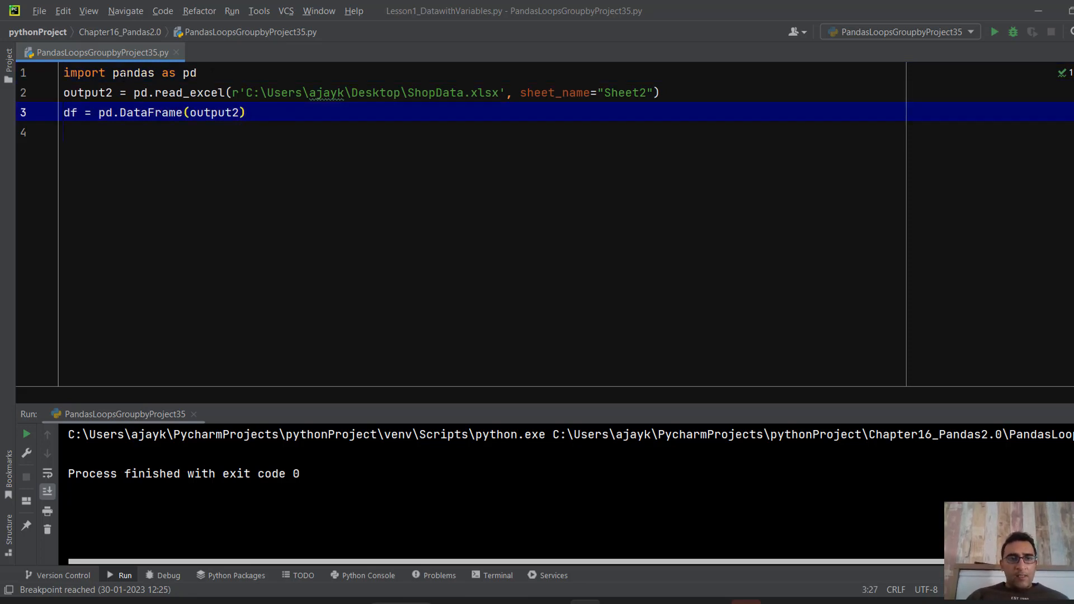
{"action": "left_click", "coordinate": [321, 126]}
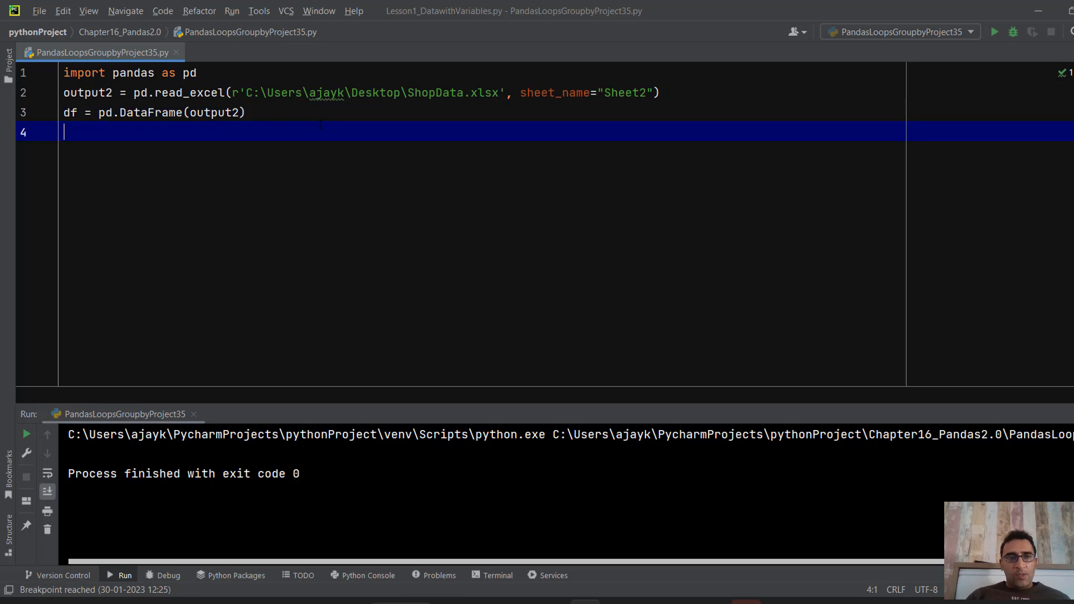
{"action": "left_click", "coordinate": [239, 74]}
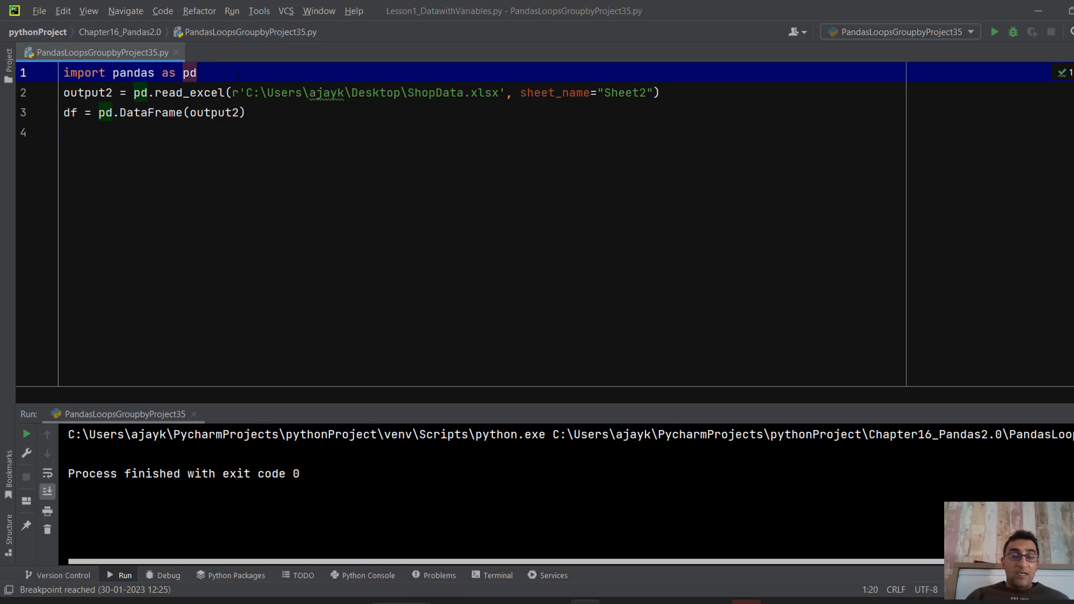
{"action": "left_click", "coordinate": [271, 109]}
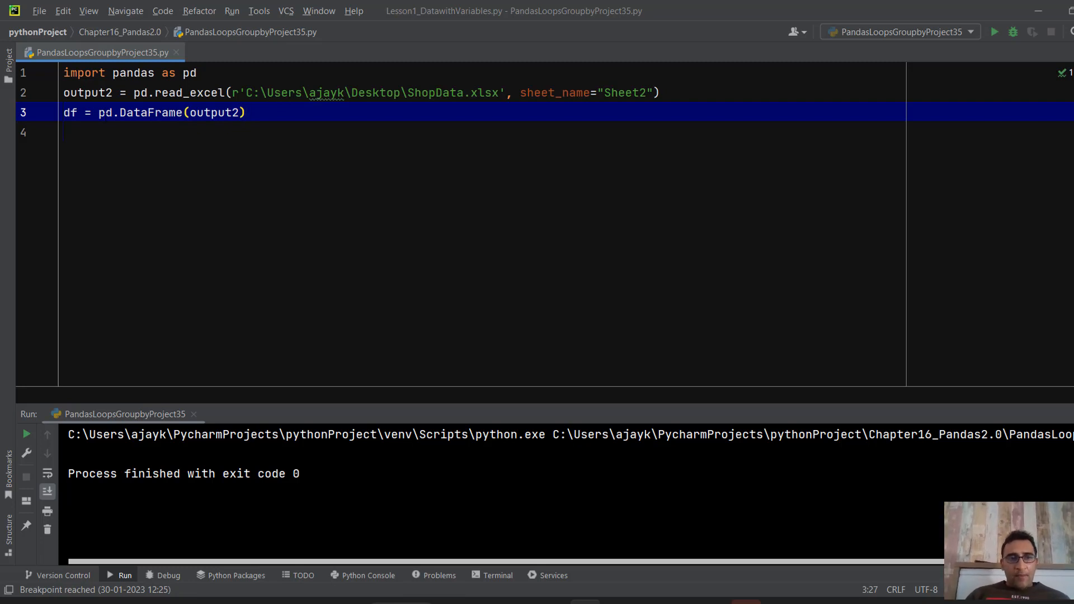
Examine the read_excel call, its use of the pd alias and the ShopData.xlsx path it loads.
{"action": "left_click", "coordinate": [132, 92]}
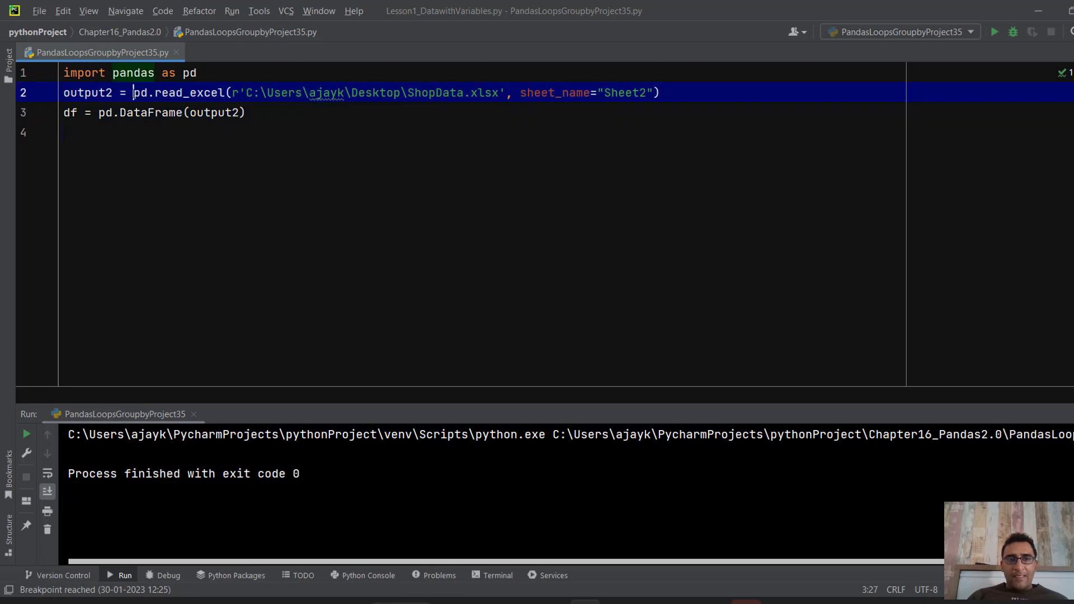
{"action": "left_click_drag", "start_coordinate": [133, 92], "coordinate": [232, 93]}
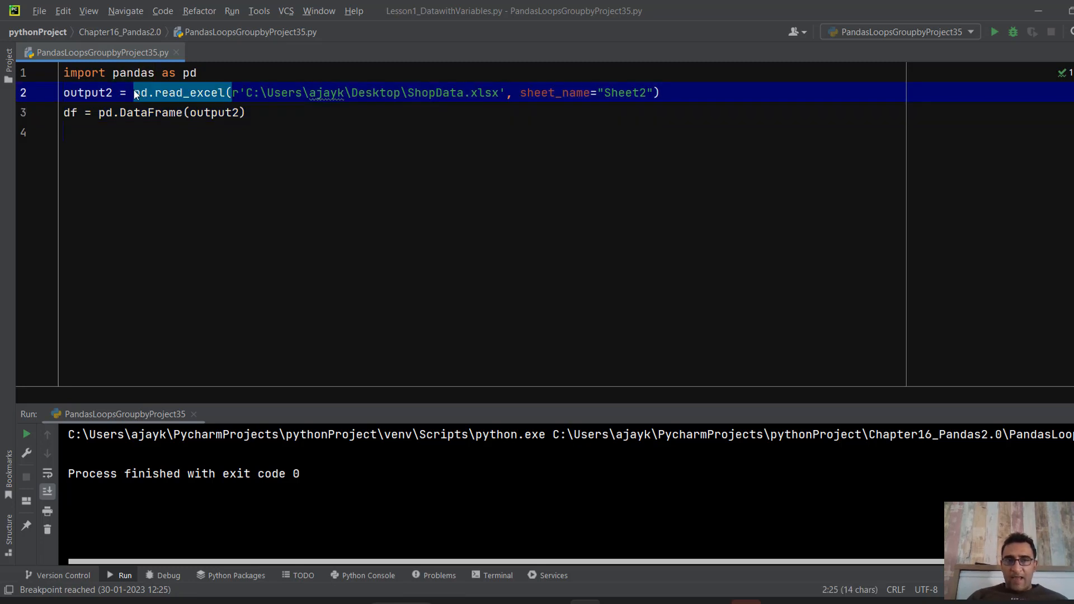
{"action": "double_click", "coordinate": [190, 73]}
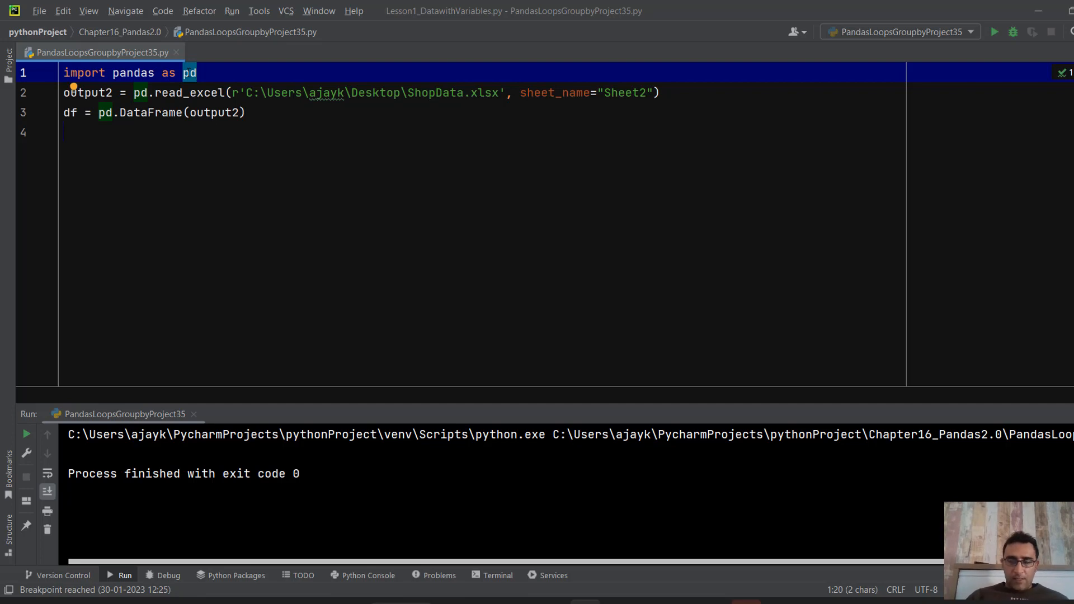
{"action": "left_click", "coordinate": [267, 92]}
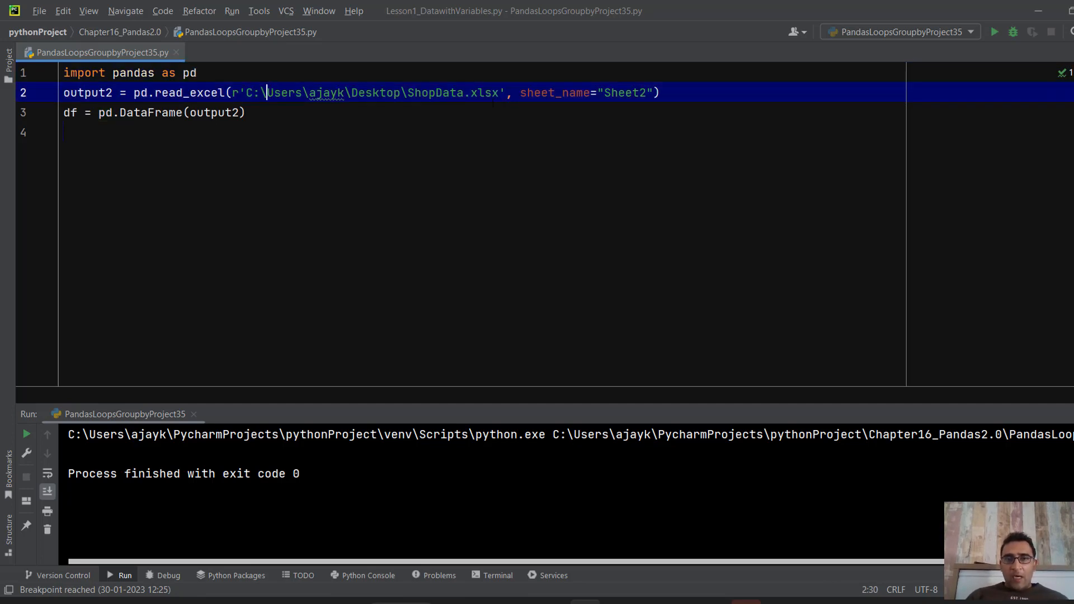
{"action": "left_click", "coordinate": [450, 93]}
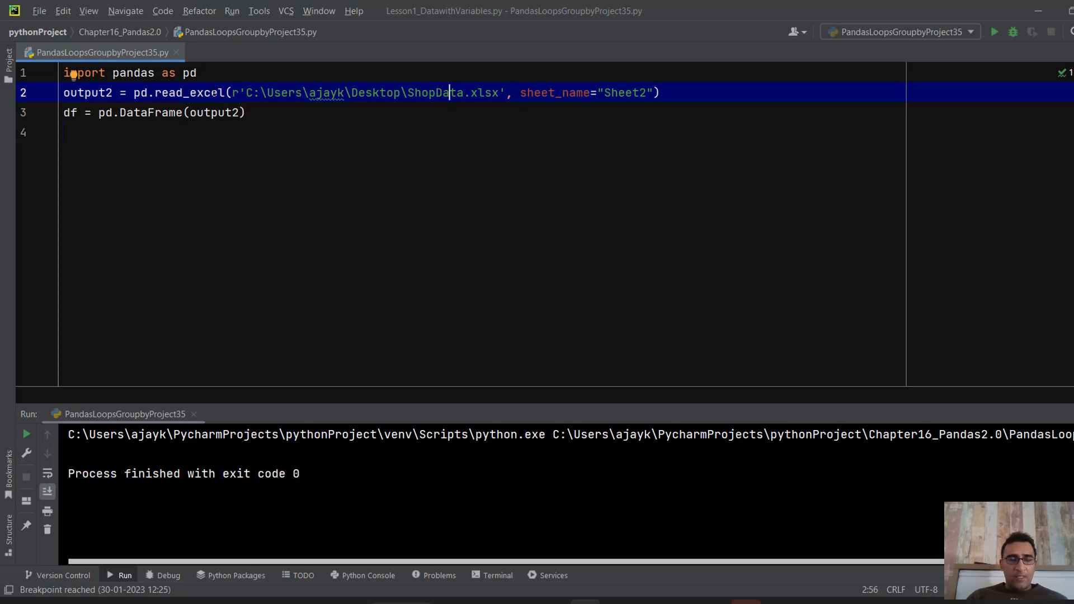
{"action": "double_click", "coordinate": [214, 93]}
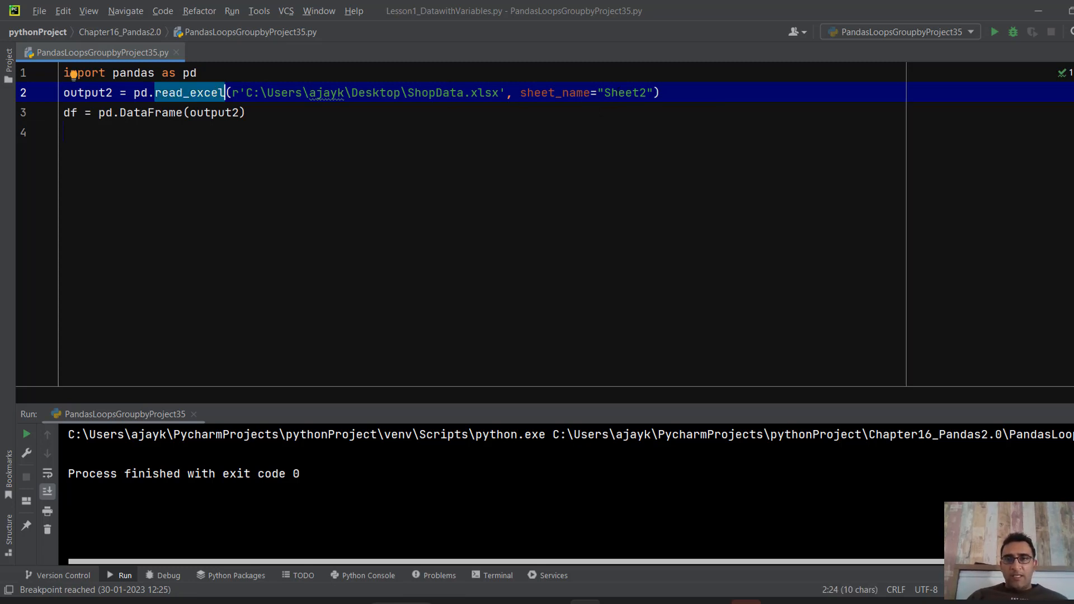
Examine the sheet_name argument "Sheet2" in the read_excel call and the pd.DataFrame(output2) expression on the line below.
{"action": "double_click", "coordinate": [617, 92]}
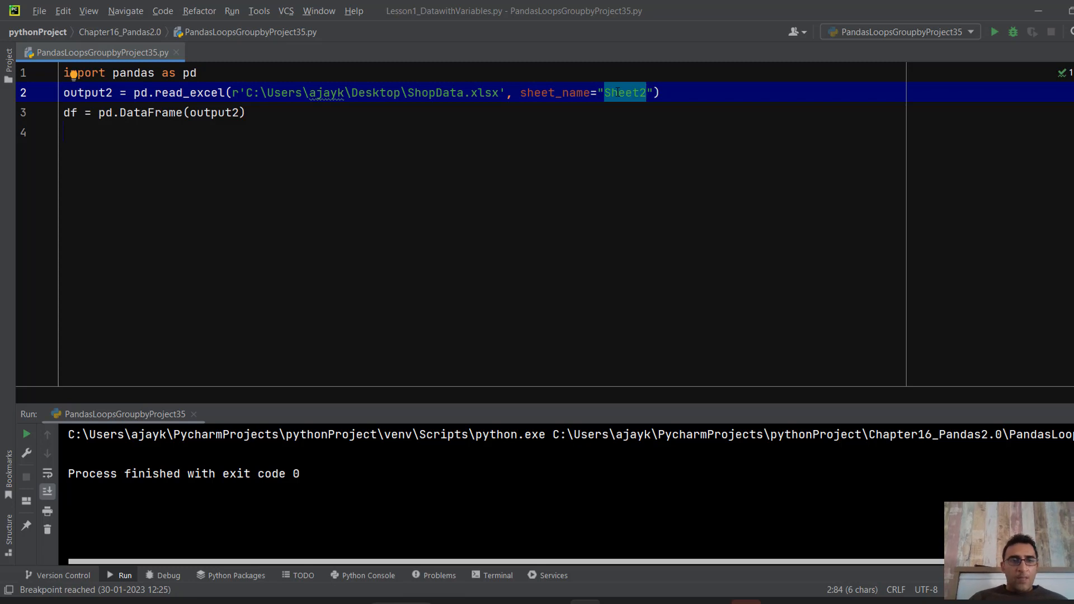
{"action": "left_click", "coordinate": [589, 125]}
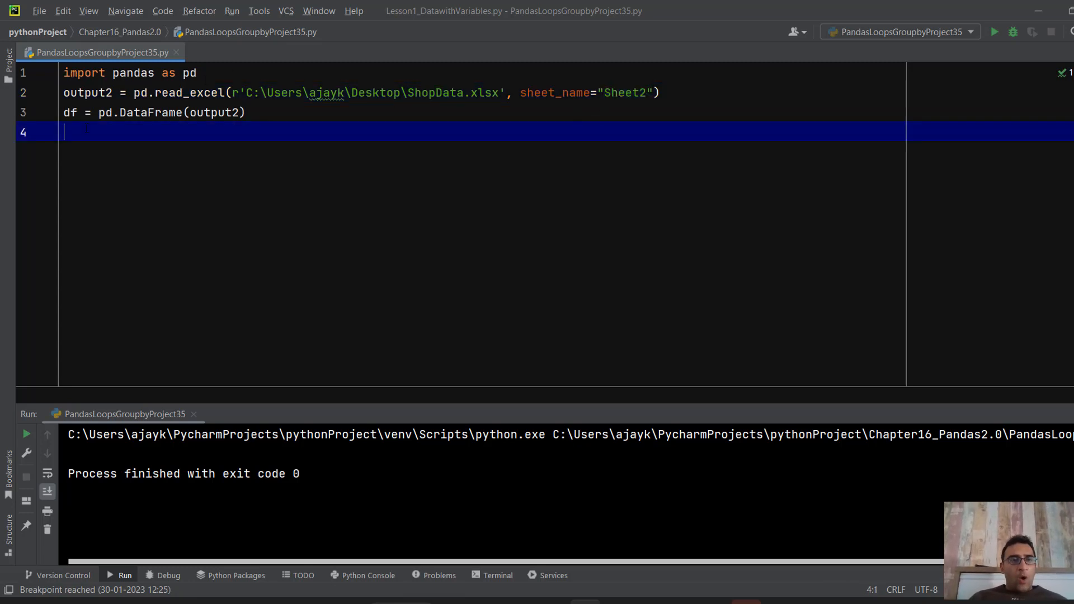
{"action": "left_click", "coordinate": [100, 114]}
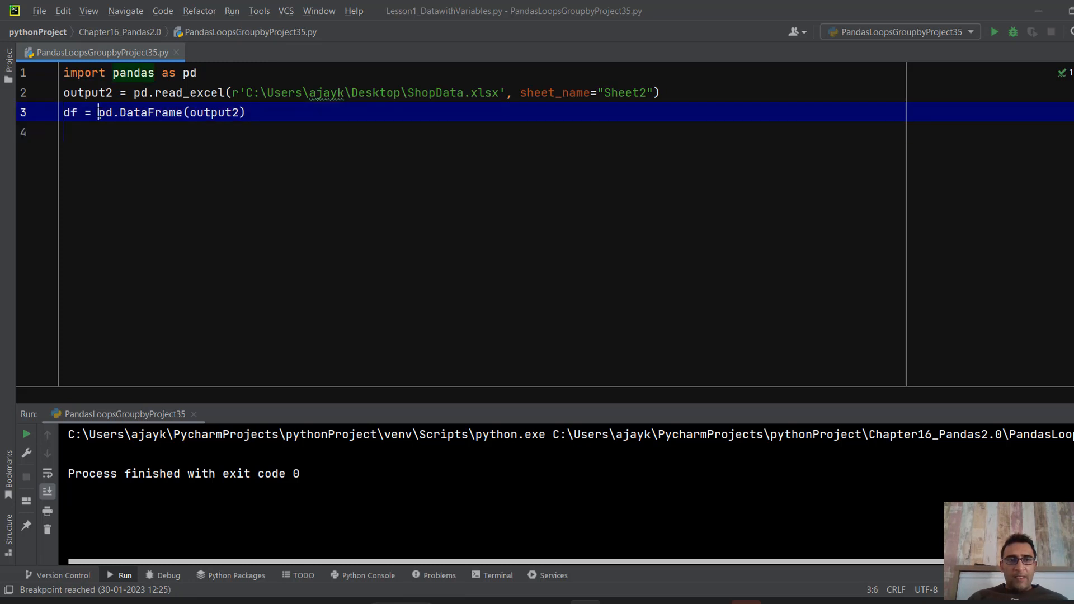
{"action": "key", "text": "shift+End"}
{"action": "left_click", "coordinate": [273, 111]}
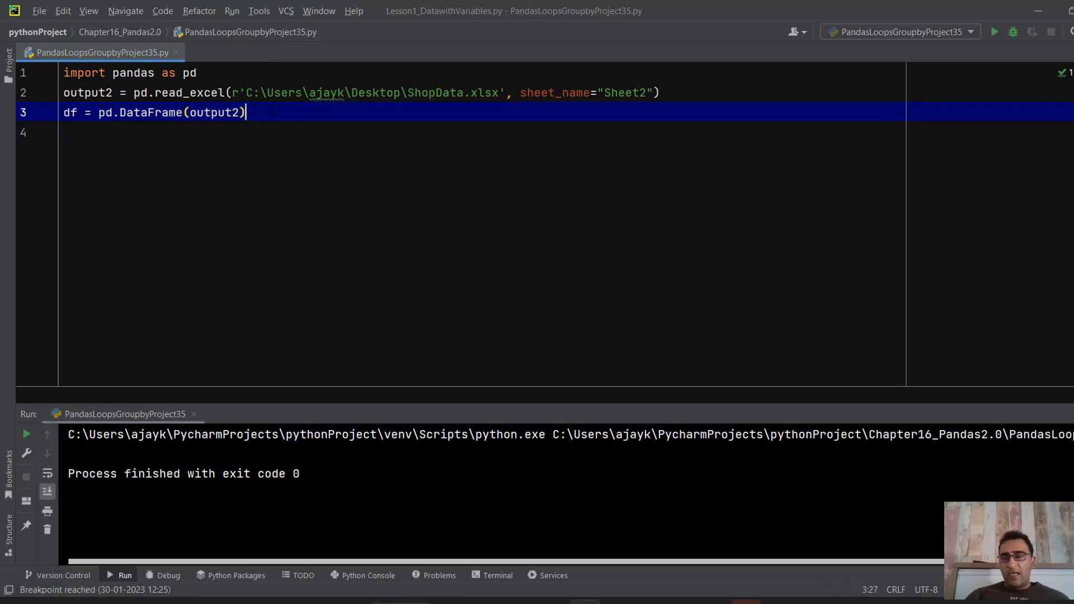
Run PandasLoopsGroupbyProject35 and add a print(df) statement below the DataFrame line.
{"action": "left_click", "coordinate": [232, 12]}
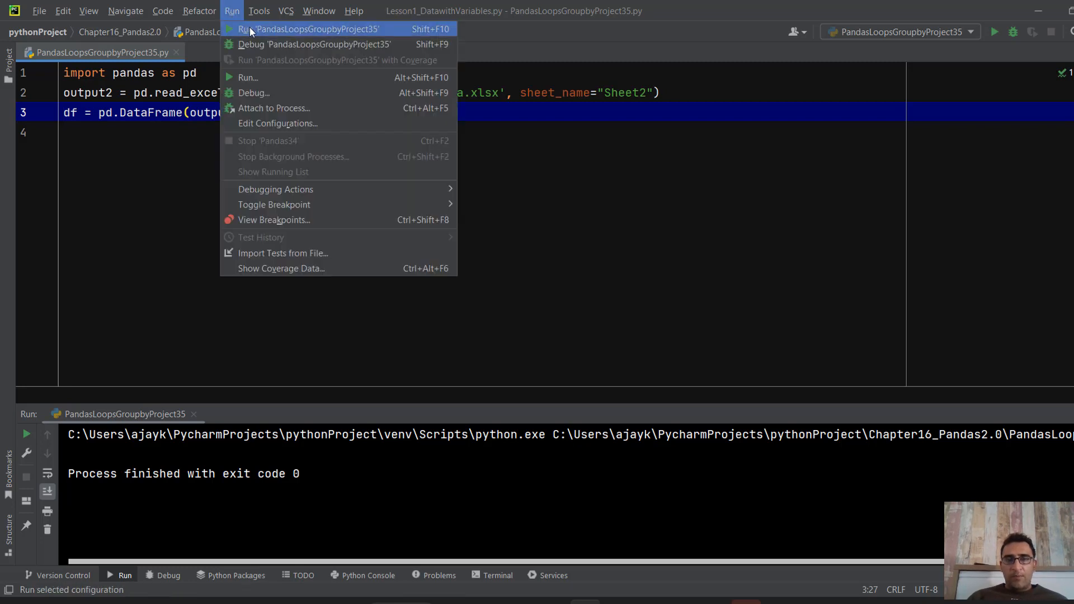
{"action": "left_click", "coordinate": [253, 30]}
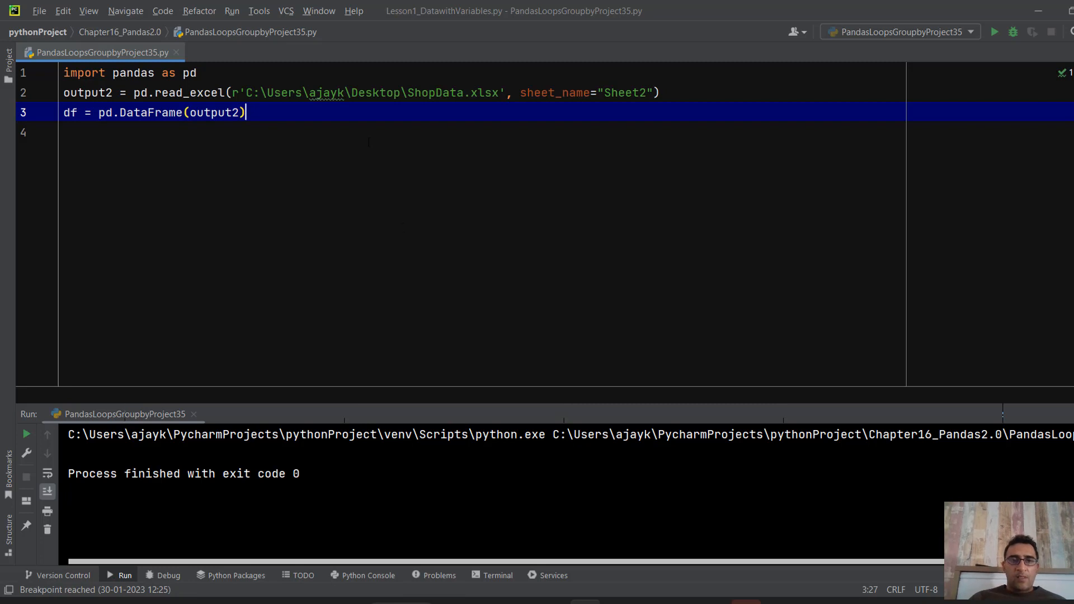
{"action": "key", "text": "Return"}
{"action": "type", "text": "PRI"}
{"action": "key", "text": "BackSpace"}
{"action": "key", "text": "BackSpace"}
{"action": "key", "text": "BackSpace"}
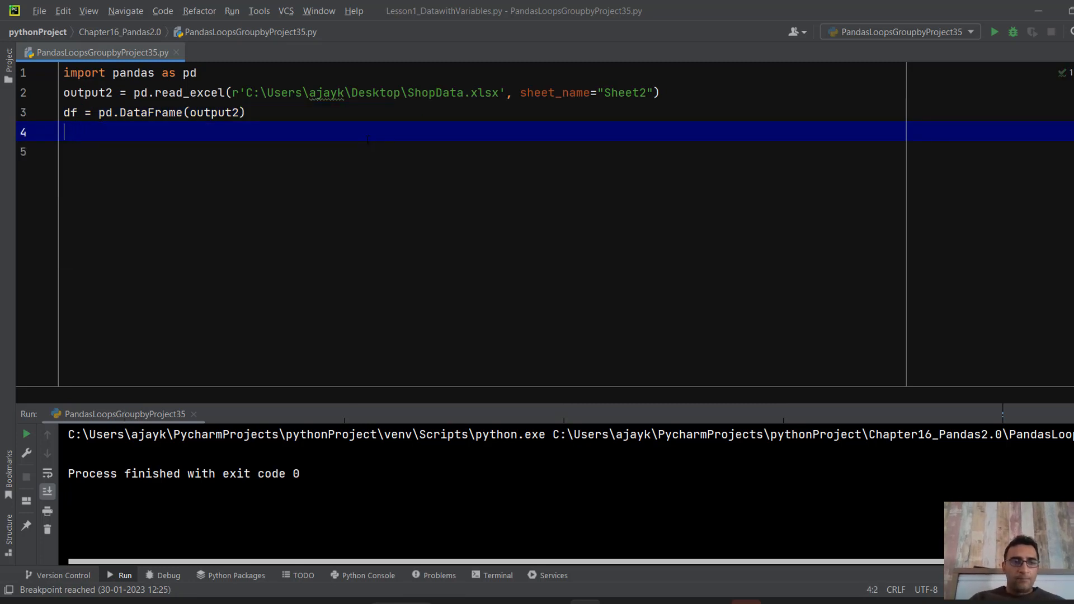
{"action": "type", "text": "print(df"}
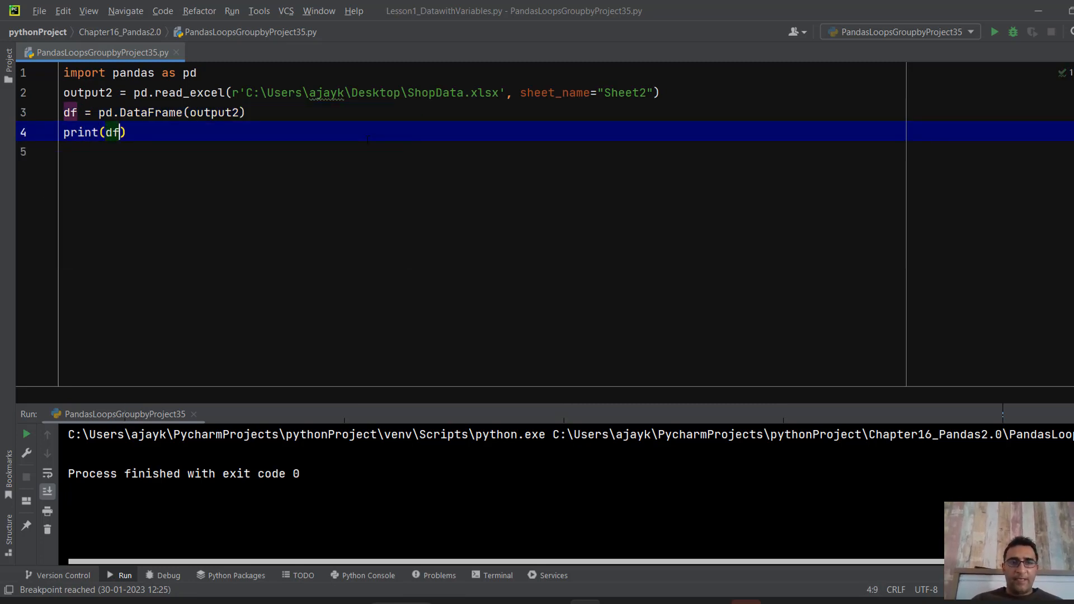
Run the script with the print statement and show the enlarged output from its first line.
{"action": "left_click", "coordinate": [231, 11]}
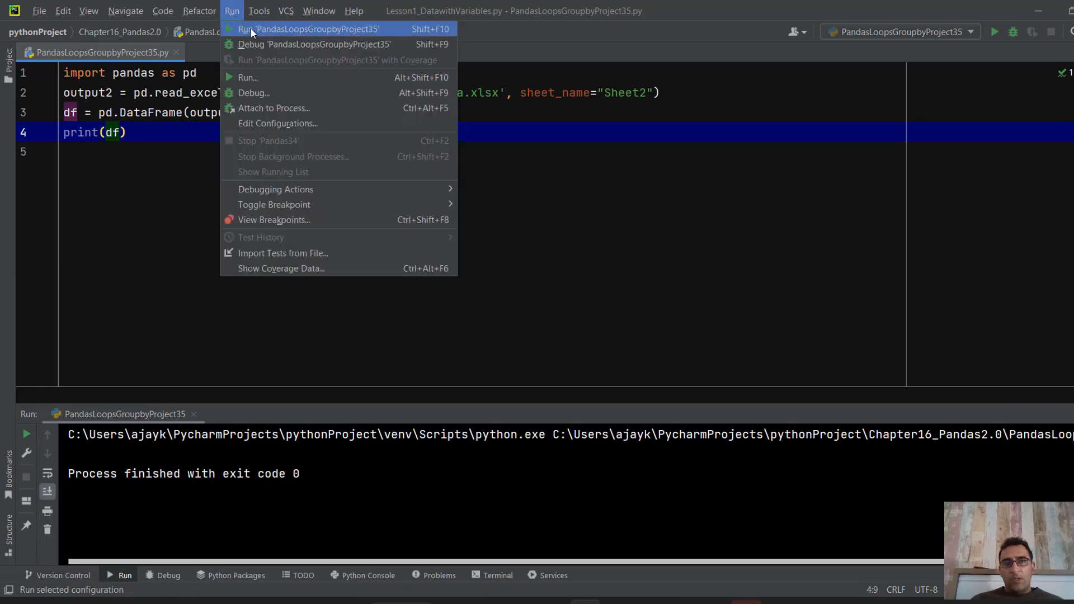
{"action": "left_click", "coordinate": [250, 31]}
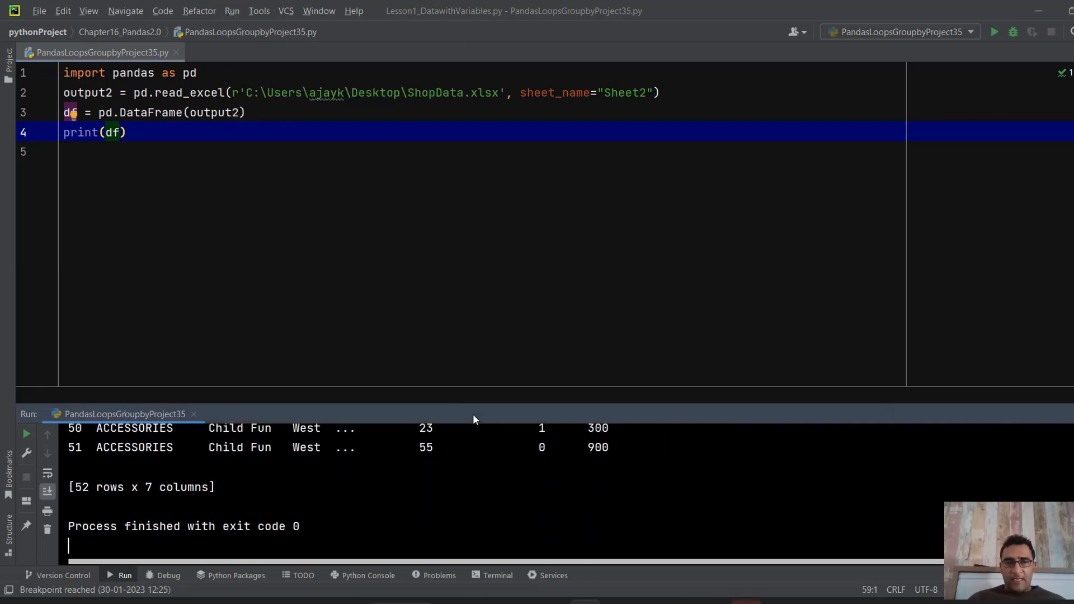
{"action": "double_click", "coordinate": [472, 414]}
{"action": "left_click", "coordinate": [404, 190]}
{"action": "scroll", "coordinate": [405, 114], "scroll_direction": "up", "scroll_amount": 4}
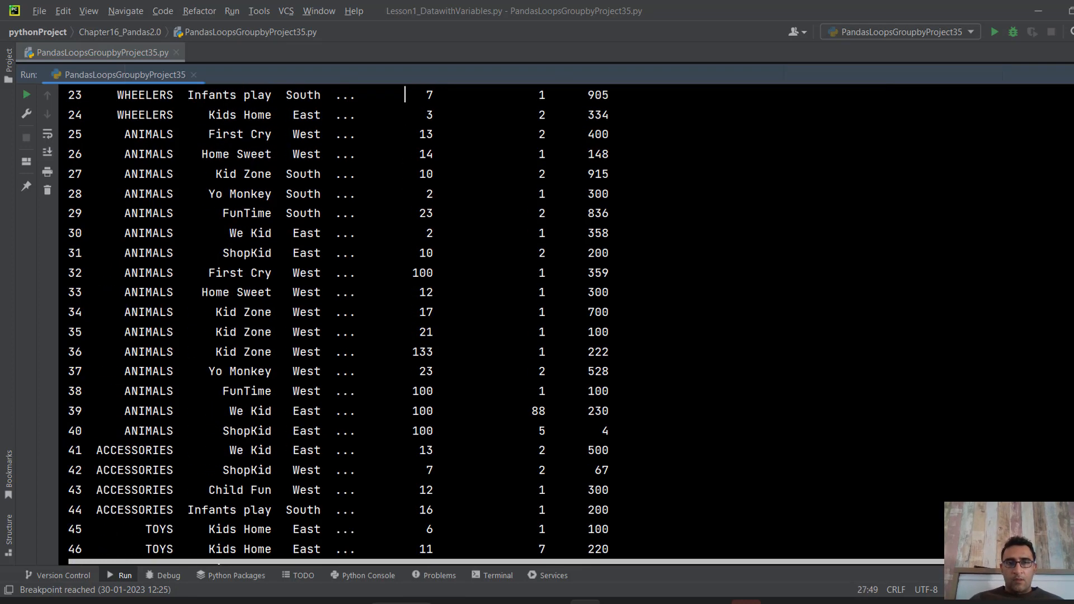
{"action": "scroll", "coordinate": [404, 115], "scroll_direction": "up", "scroll_amount": 8}
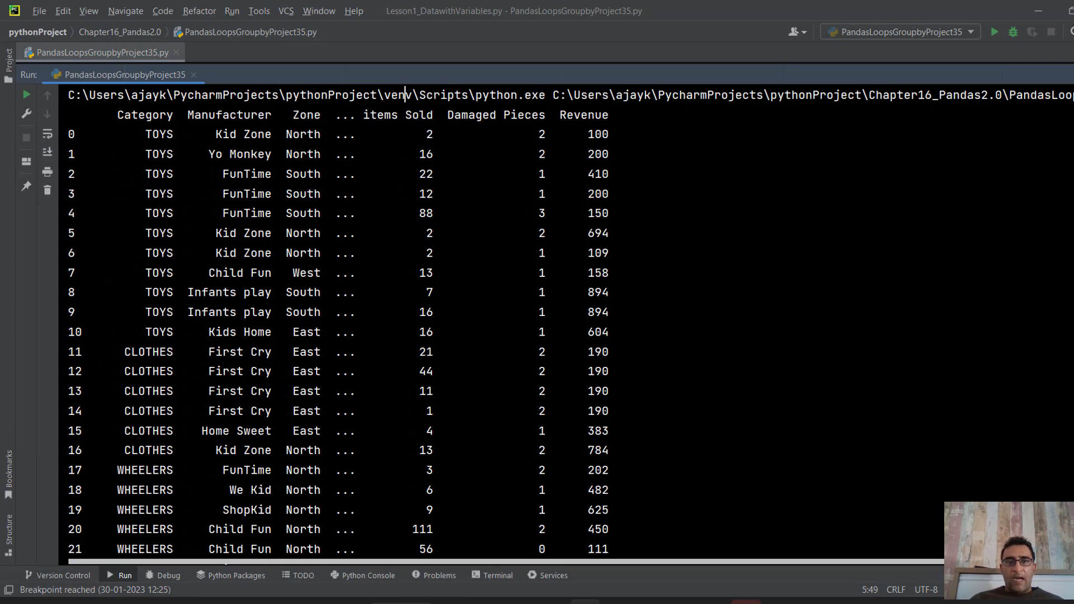
Examine the printed table's header row, the elided column and the items Sold values, and restore the output area's size.
{"action": "left_click", "coordinate": [68, 95]}
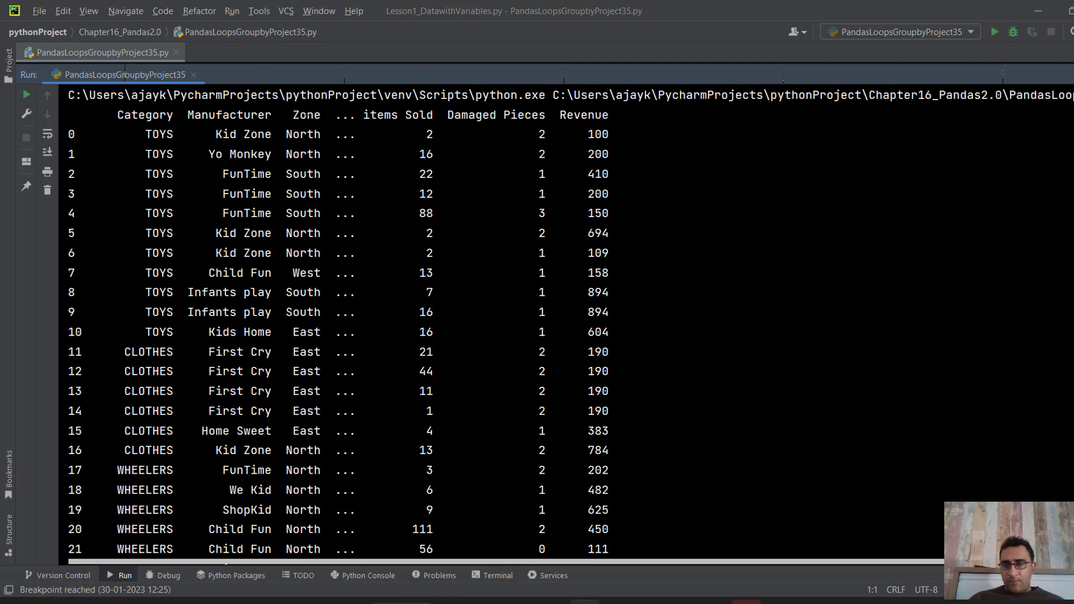
{"action": "left_click", "coordinate": [342, 114]}
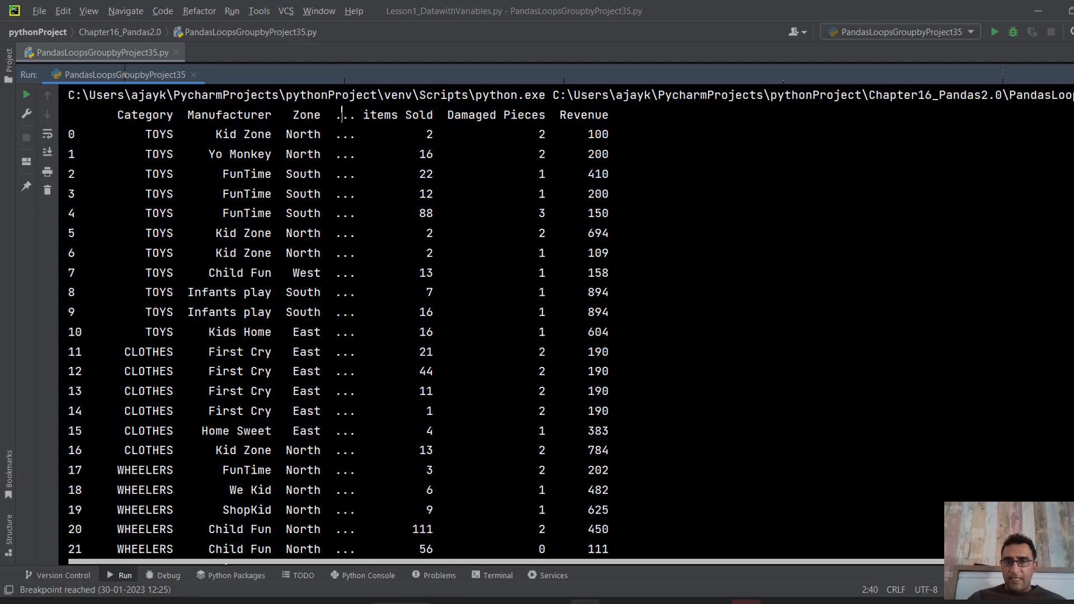
{"action": "triple_click", "coordinate": [342, 115]}
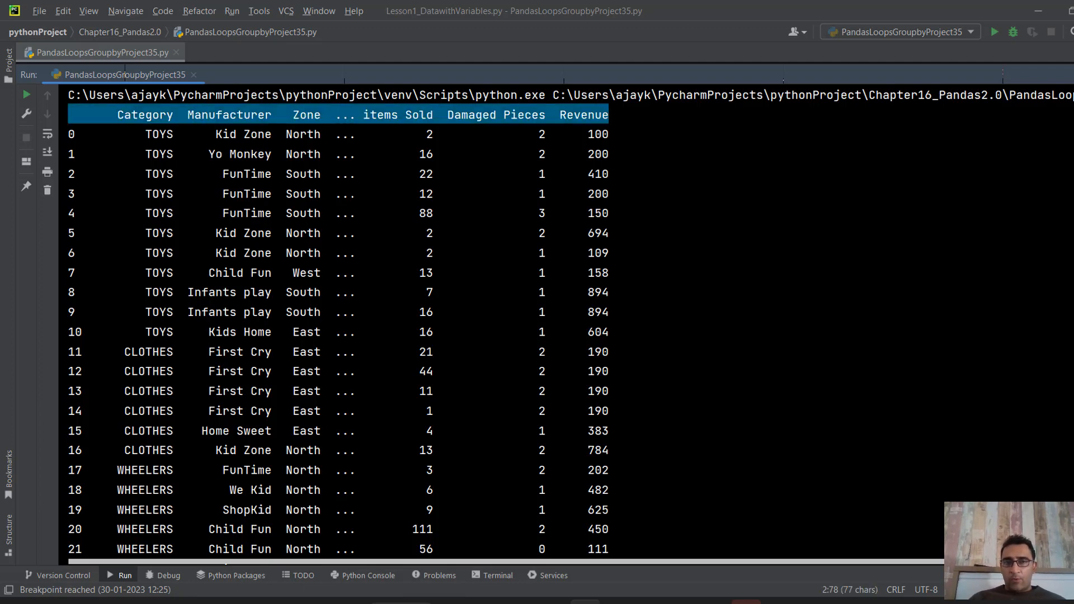
{"action": "left_click", "coordinate": [349, 194]}
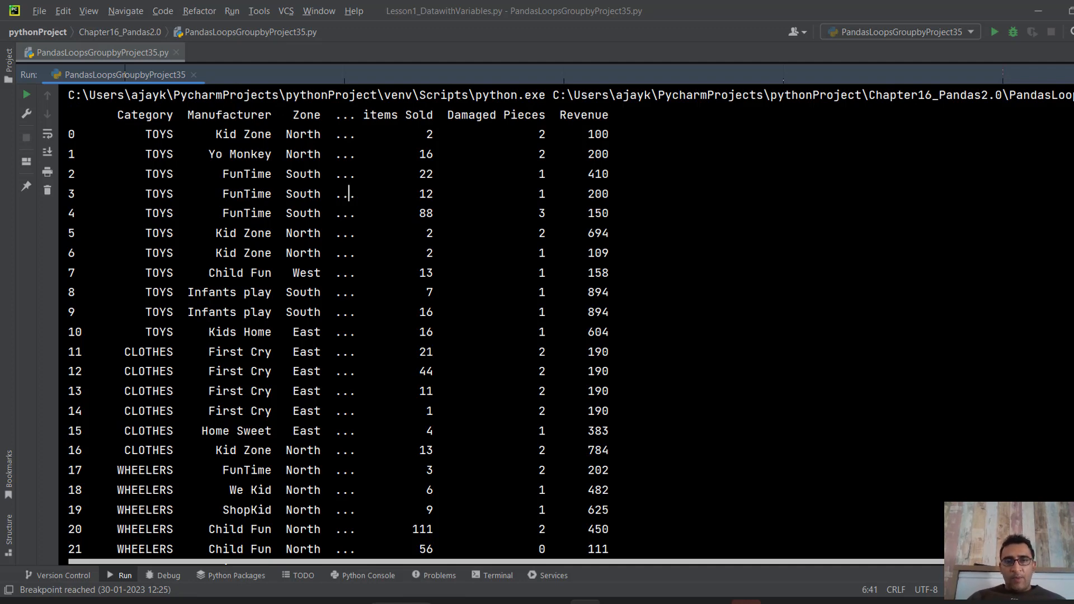
{"action": "left_click", "coordinate": [426, 134]}
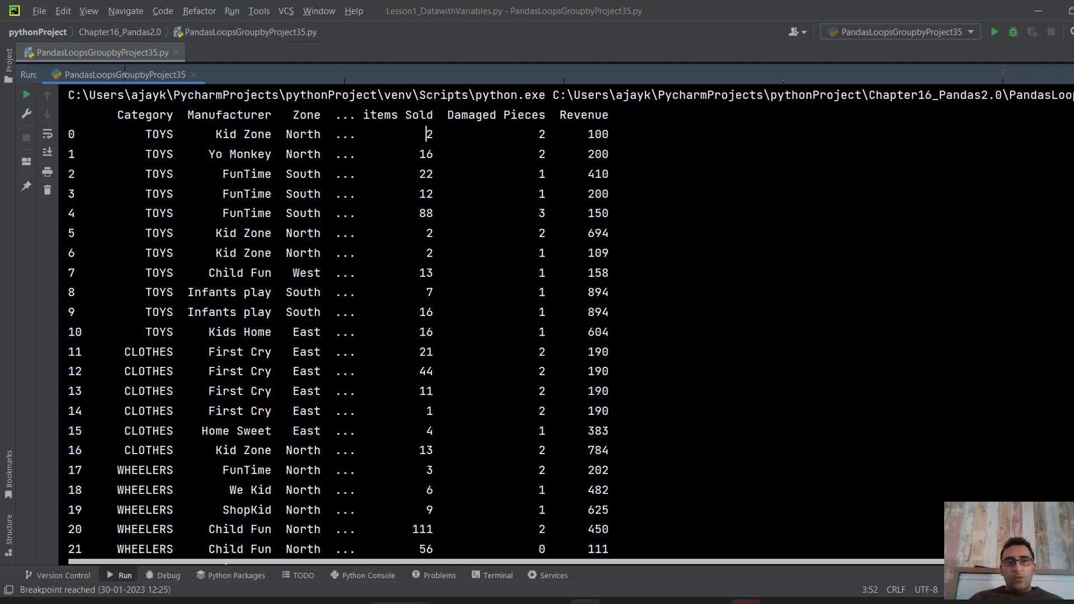
{"action": "double_click", "coordinate": [434, 75]}
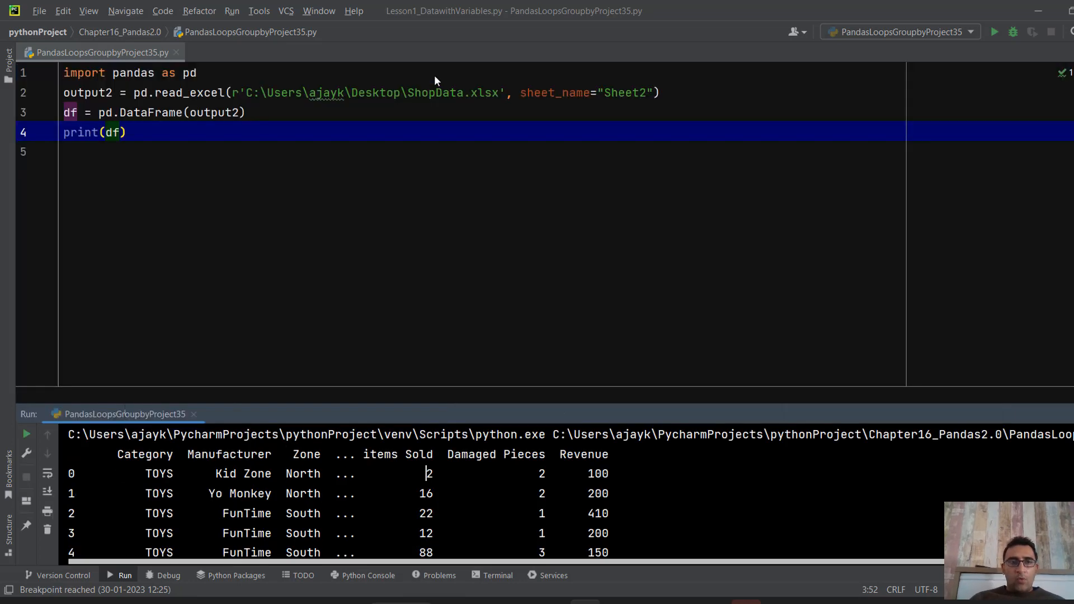
Enlarge the output area and examine the TOYS rows, comparing their Category entries with items Sold, Damaged Pieces and Revenue.
{"action": "left_click_drag", "start_coordinate": [396, 421], "coordinate": [439, 146]}
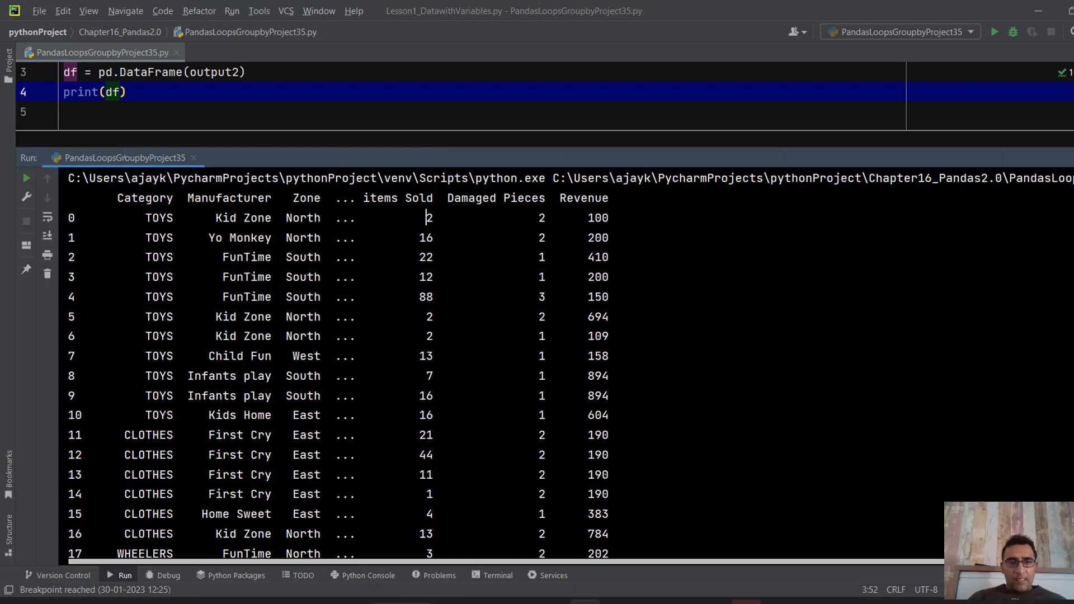
{"action": "left_click", "coordinate": [152, 218]}
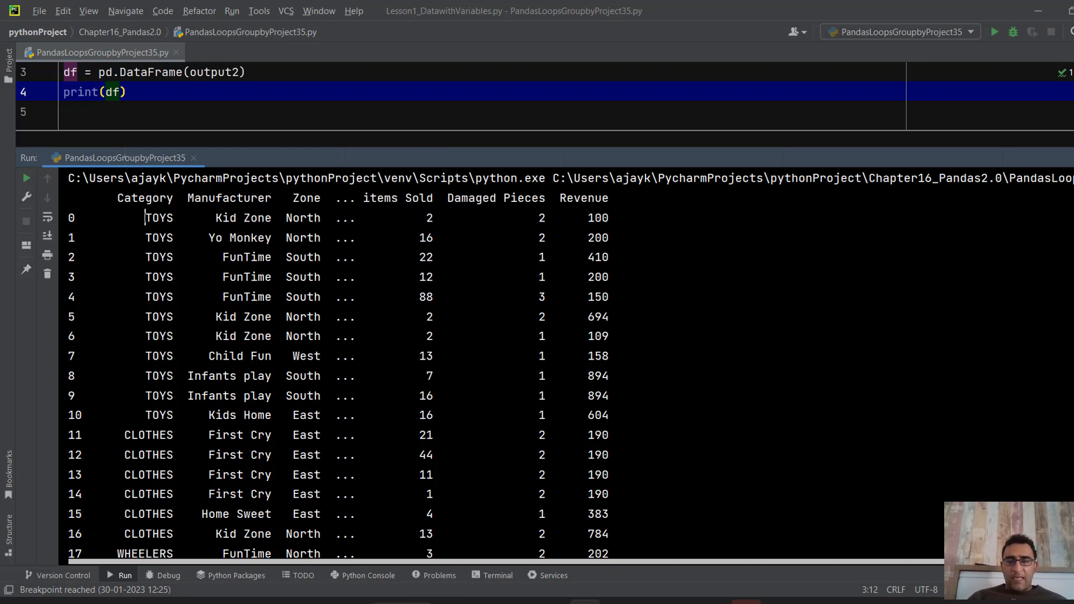
{"action": "left_click_drag", "start_coordinate": [145, 218], "coordinate": [187, 218]}
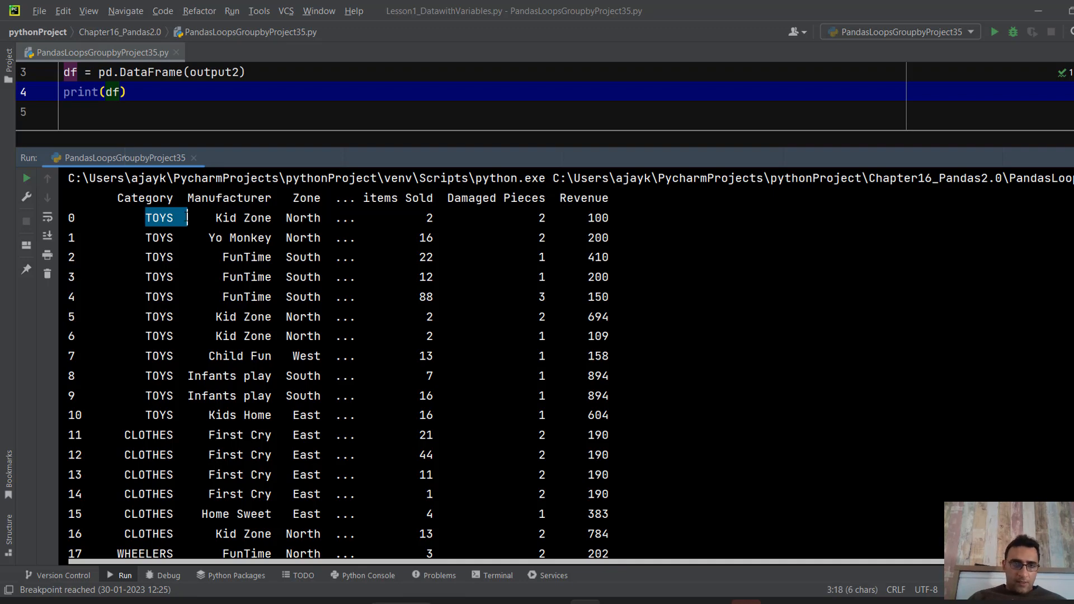
{"action": "left_click", "coordinate": [160, 237]}
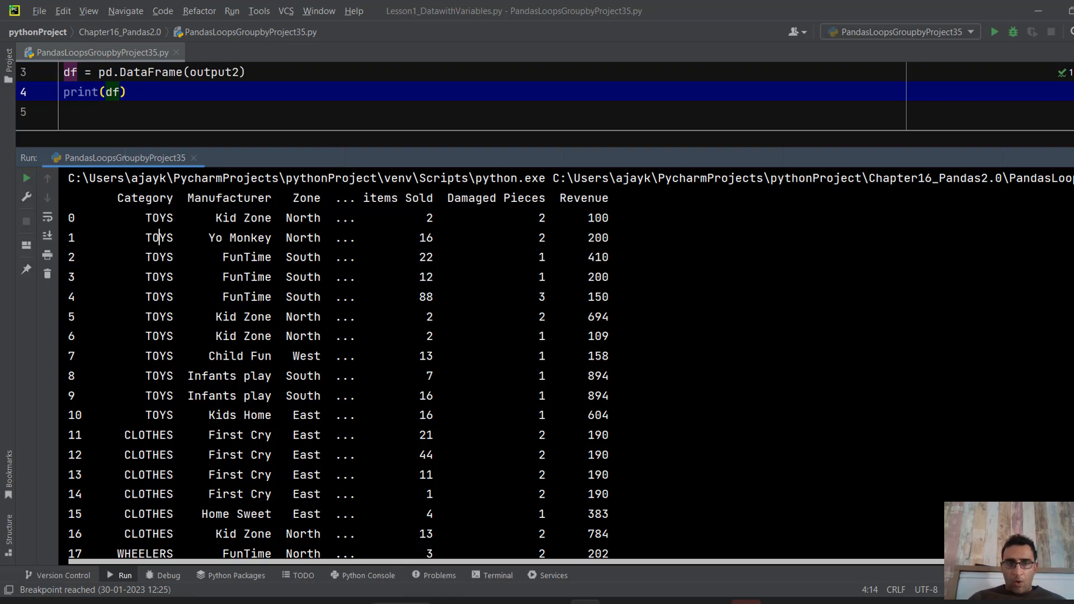
{"action": "left_click", "coordinate": [427, 218]}
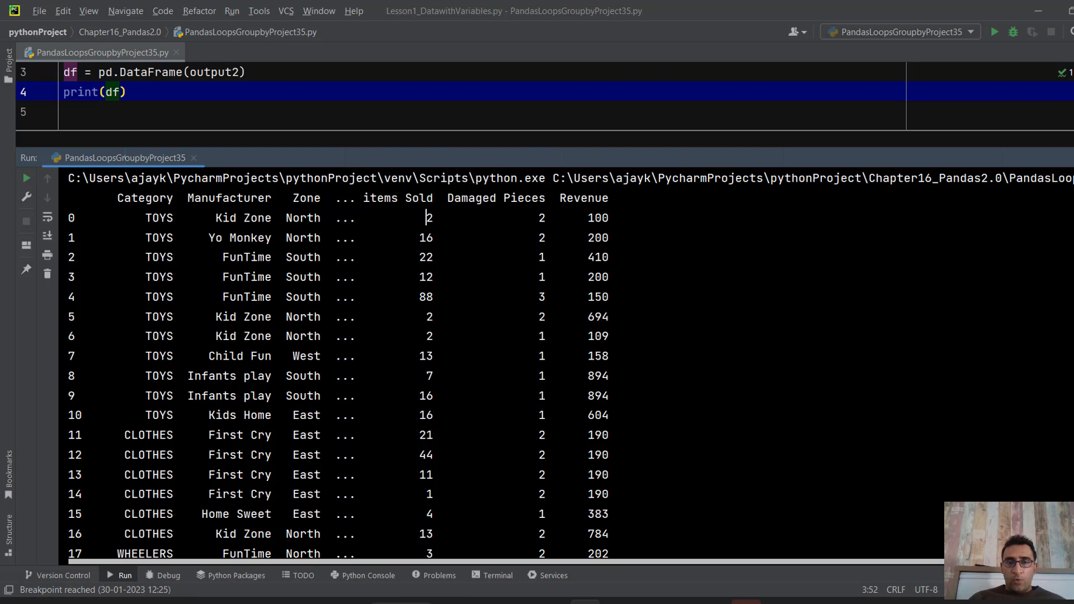
{"action": "left_click", "coordinate": [440, 375], "text": "shift"}
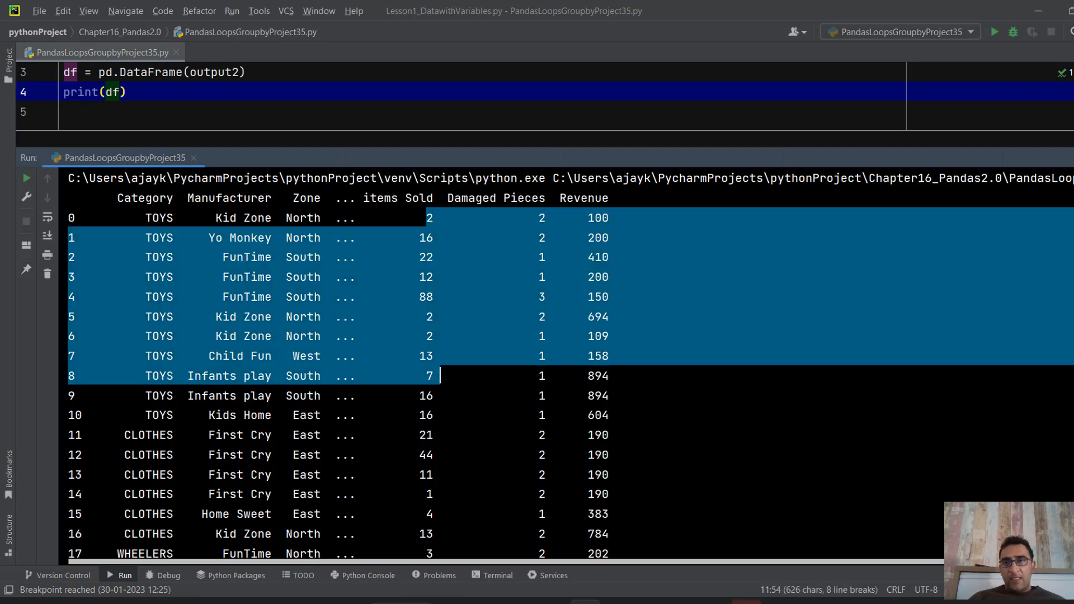
{"action": "left_click", "coordinate": [454, 227]}
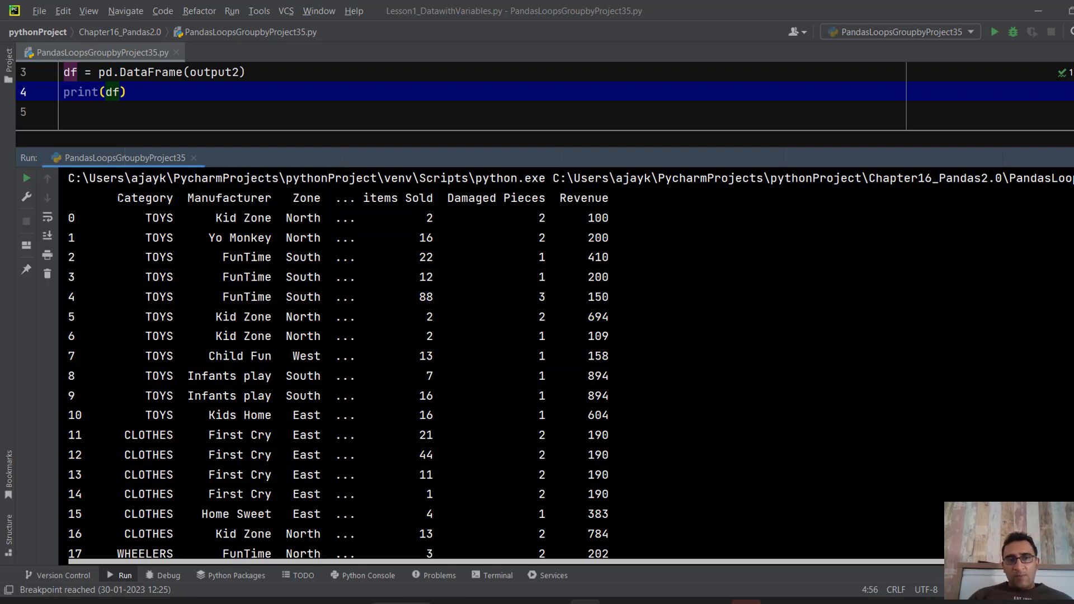
{"action": "left_click", "coordinate": [138, 217]}
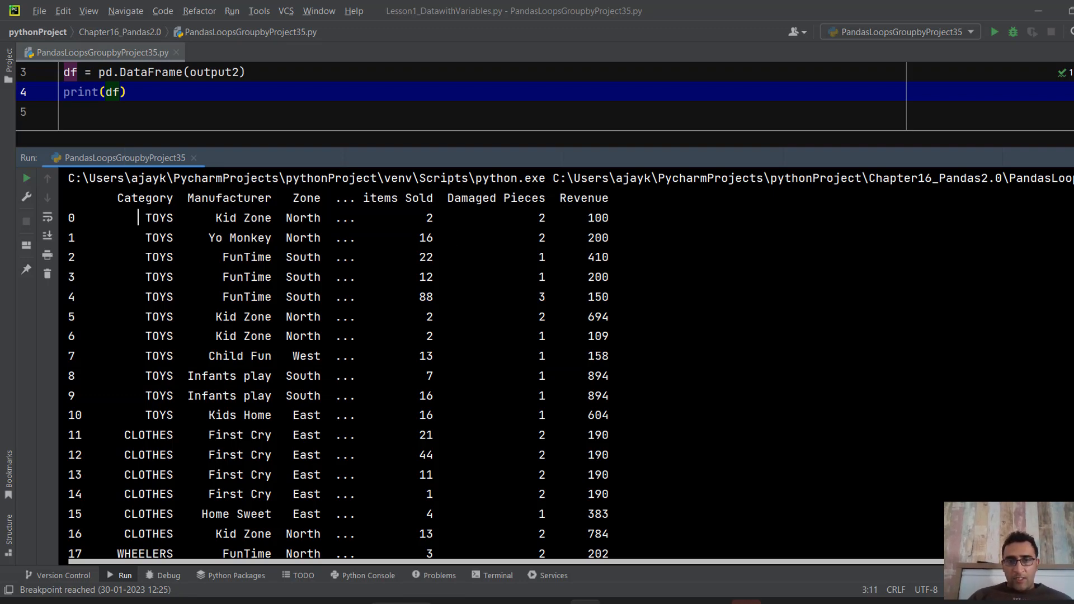
{"action": "left_click_drag", "start_coordinate": [138, 218], "coordinate": [609, 238]}
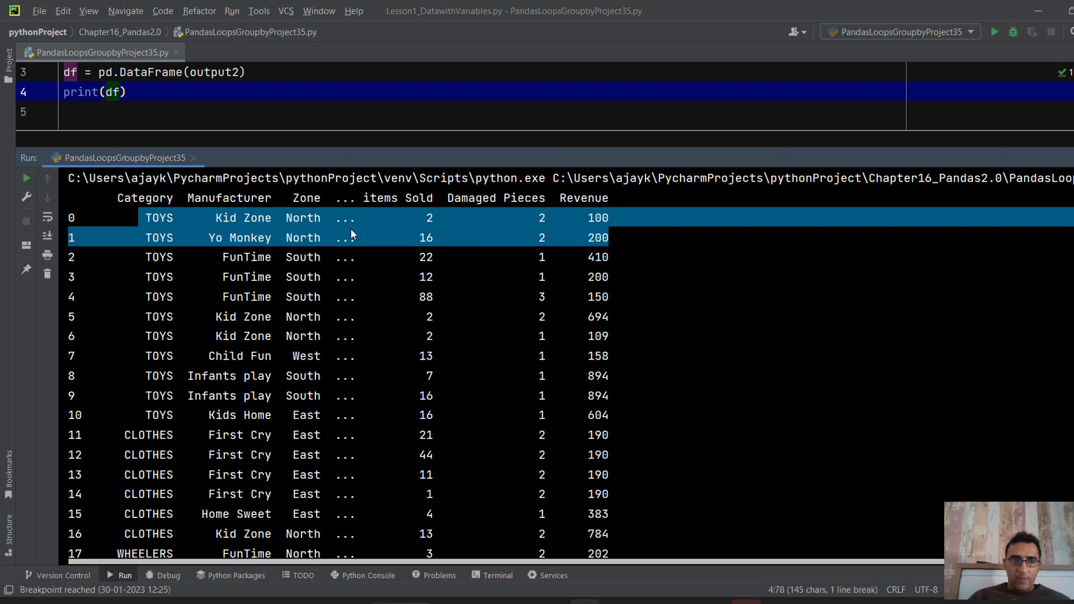
Add two blank lines at the end of the script and hide the run output.
{"action": "left_click", "coordinate": [485, 126]}
{"action": "key", "text": "Return"}
{"action": "key", "text": "Return"}
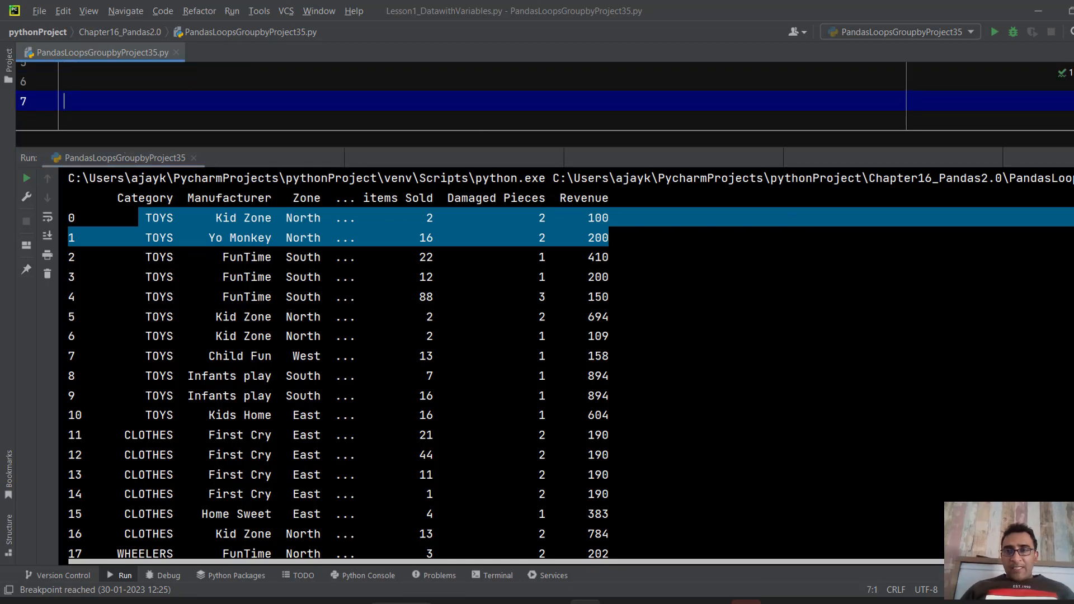
{"action": "left_click", "coordinate": [1072, 158]}
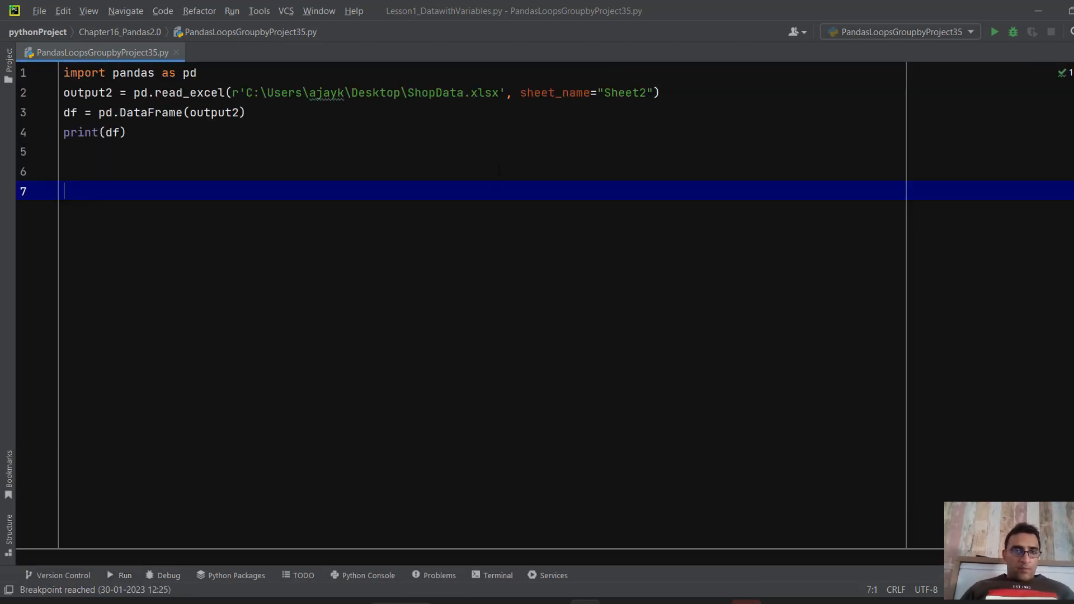
Write df.groupby("Category") on line 6 to group the DataFrame by the Category column.
{"action": "left_click", "coordinate": [105, 167]}
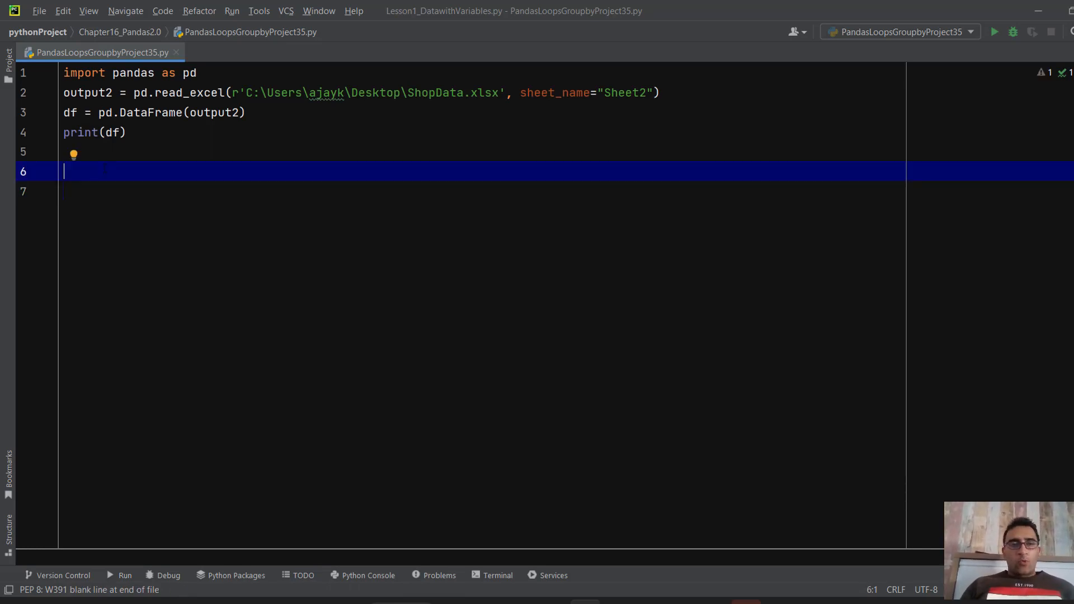
{"action": "type", "text": "df."}
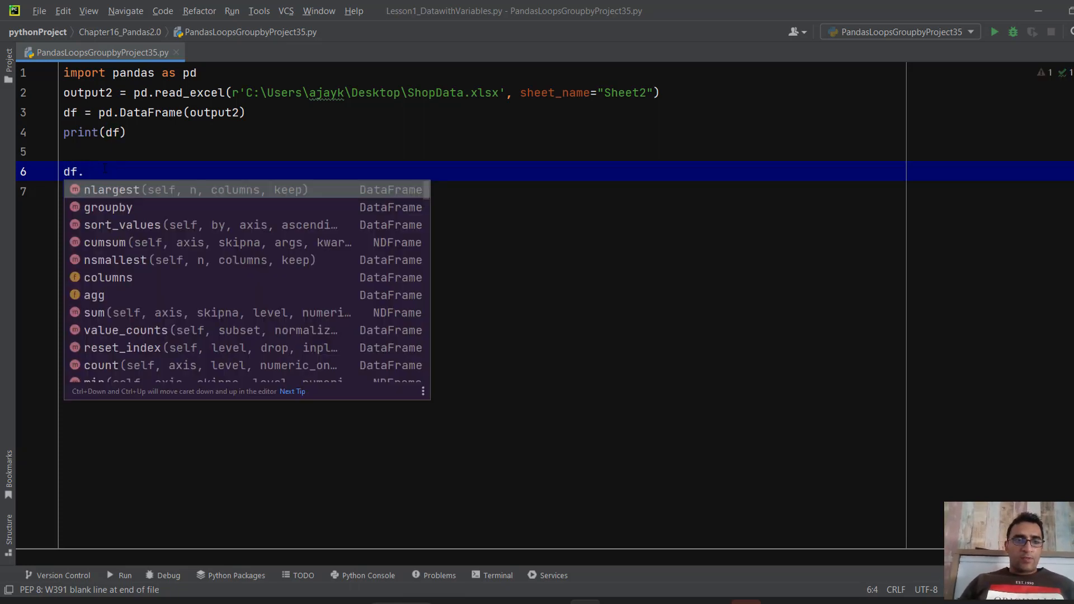
{"action": "type", "text": "g"}
{"action": "key", "text": "Return"}
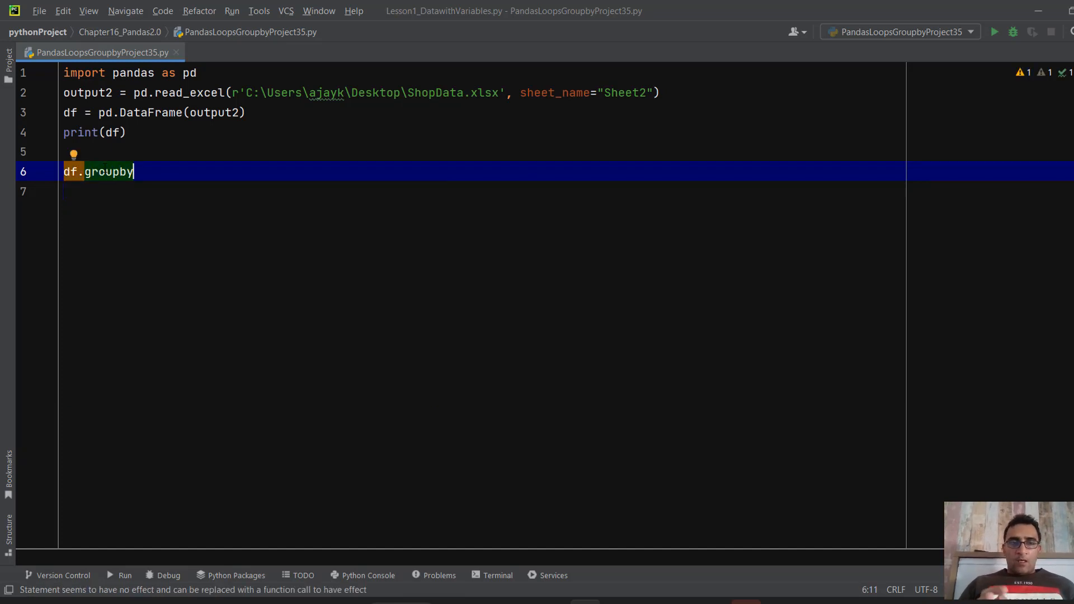
{"action": "type", "text": "("}
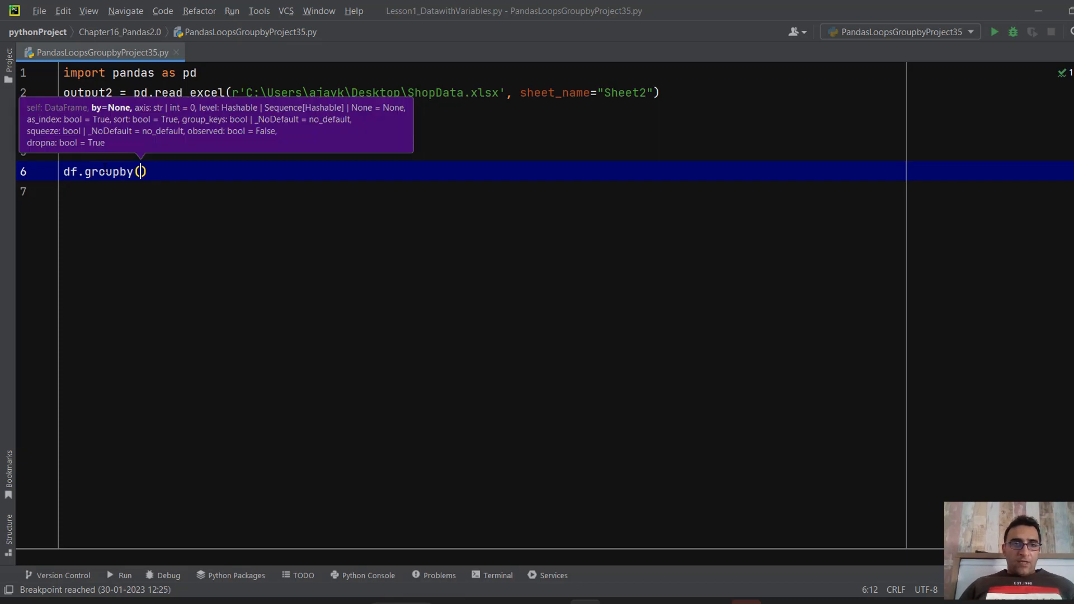
{"action": "type", "text": "\"Cat"}
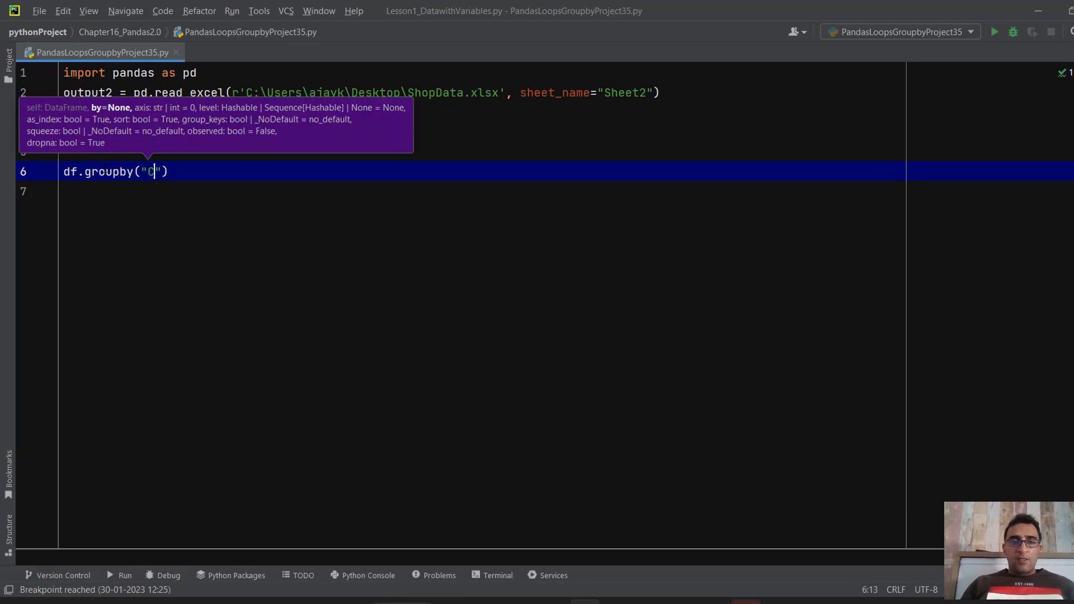
{"action": "type", "text": "egory\""}
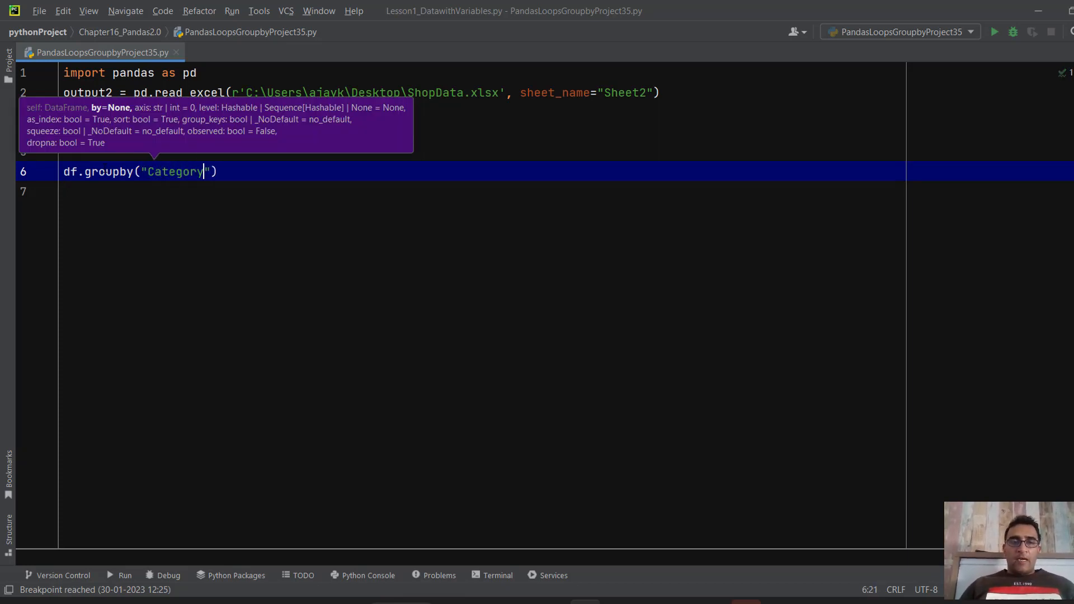
Assign the Category grouping on line 6 back to df by putting df = before df.groupby("Category").
{"action": "key", "text": "End"}
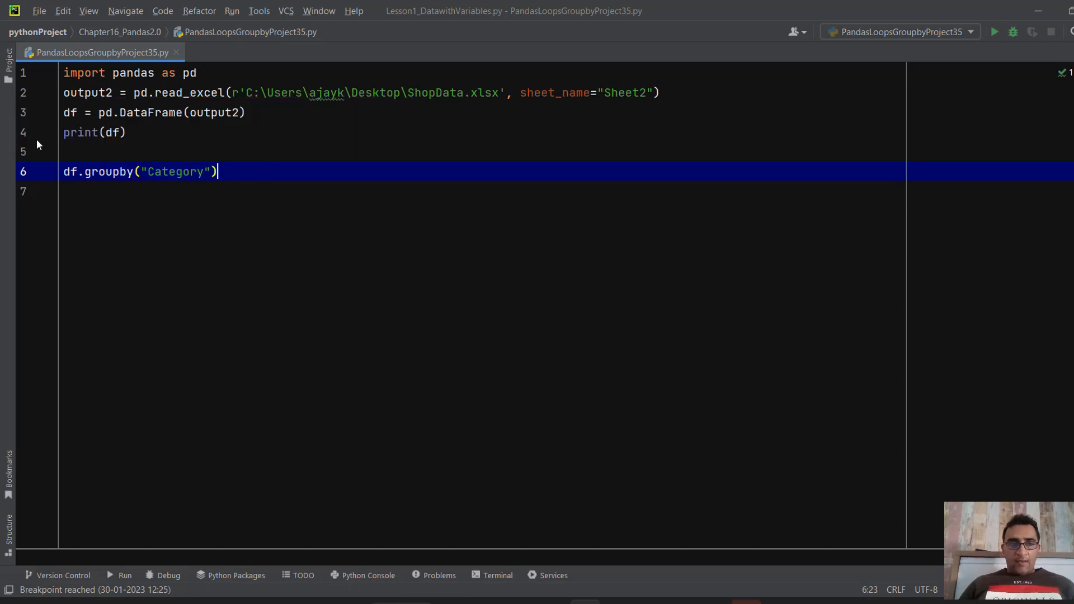
{"action": "key", "text": "Home"}
{"action": "type", "text": "df ="}
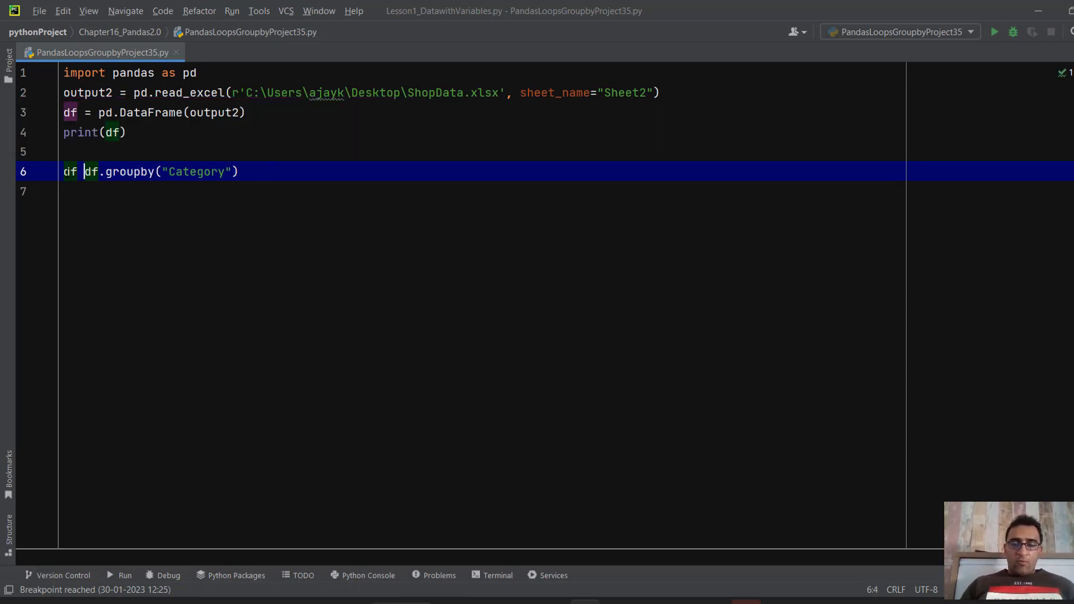
{"action": "left_click", "coordinate": [332, 197]}
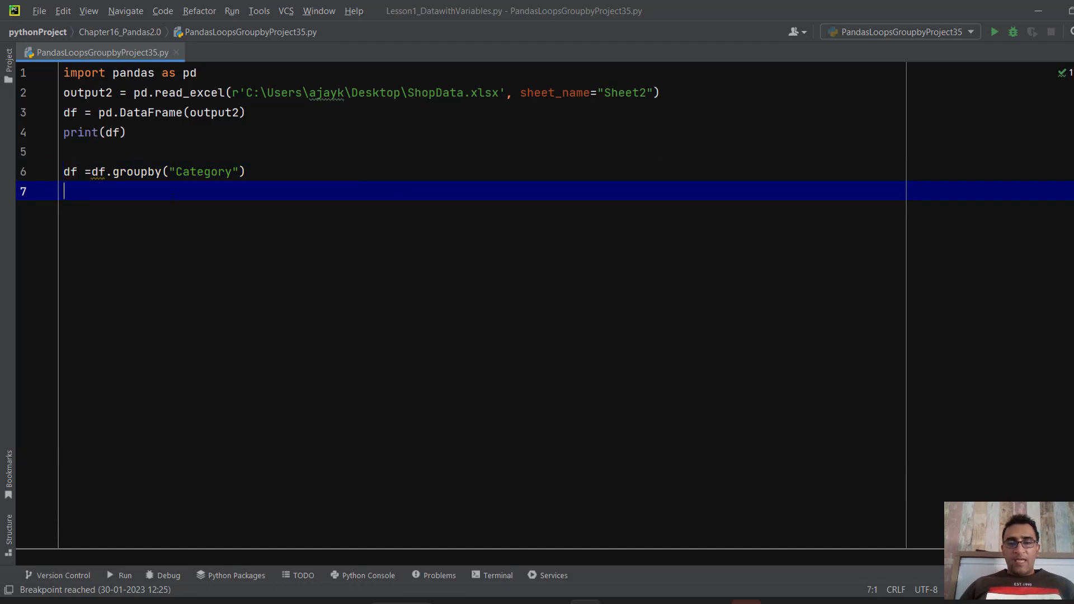
{"action": "left_click", "coordinate": [355, 170]}
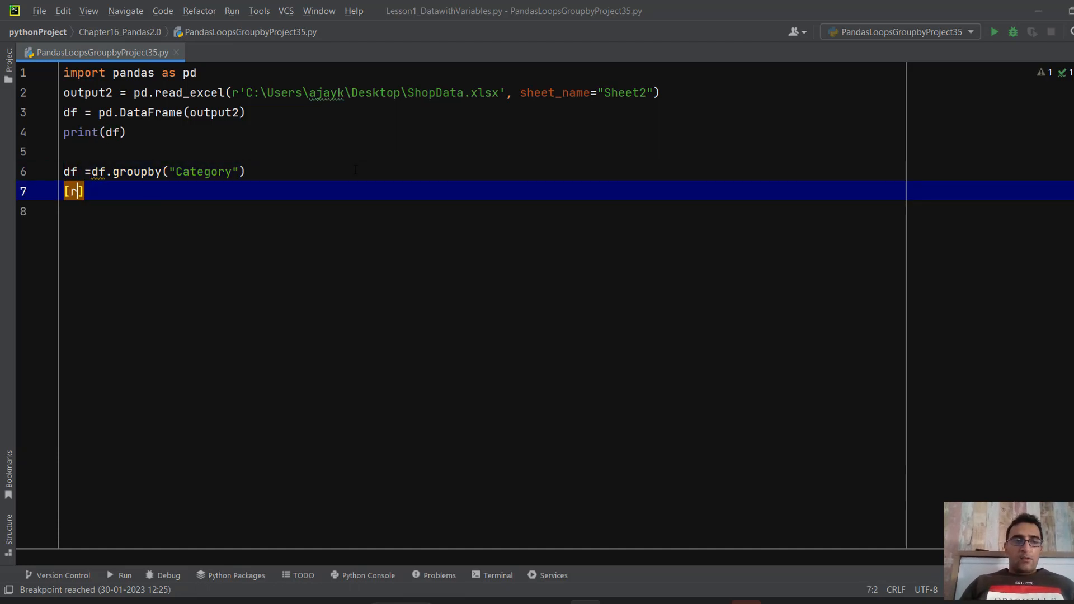
Add print(df) on line 7 below the grouping and run the script.
{"action": "key", "text": "Return"}
{"action": "type", "text": "p"}
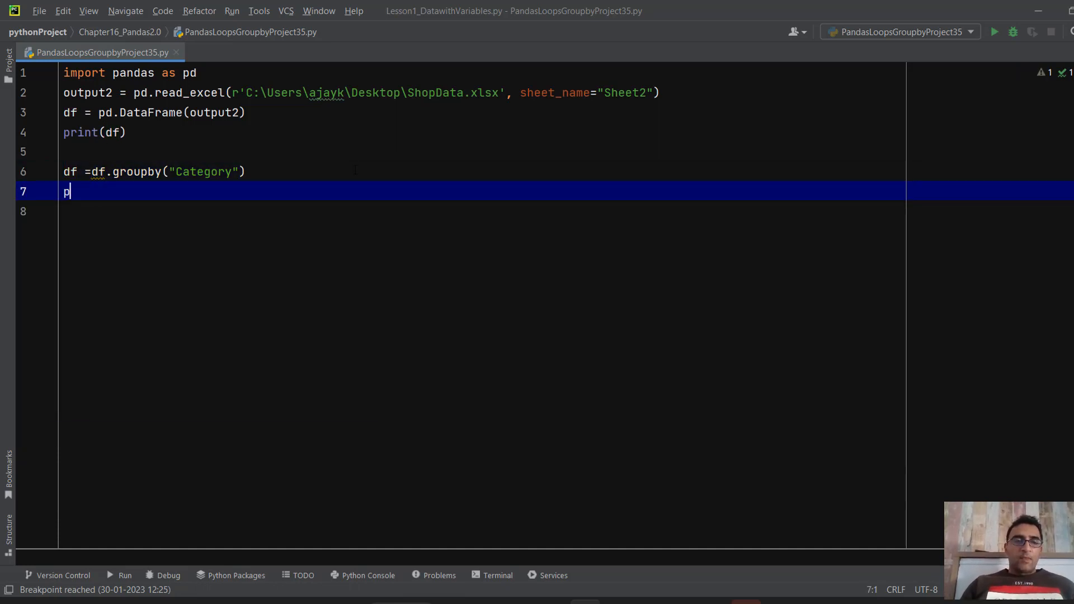
{"action": "type", "text": "rint(DF"}
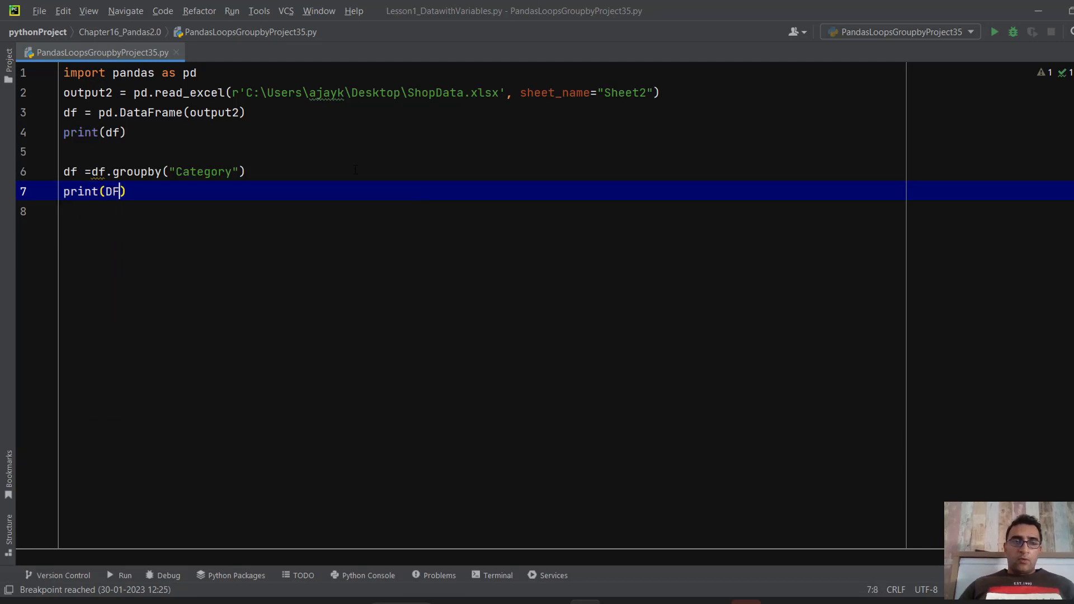
{"action": "key", "text": "BackSpace"}
{"action": "key", "text": "BackSpace"}
{"action": "type", "text": "df)"}
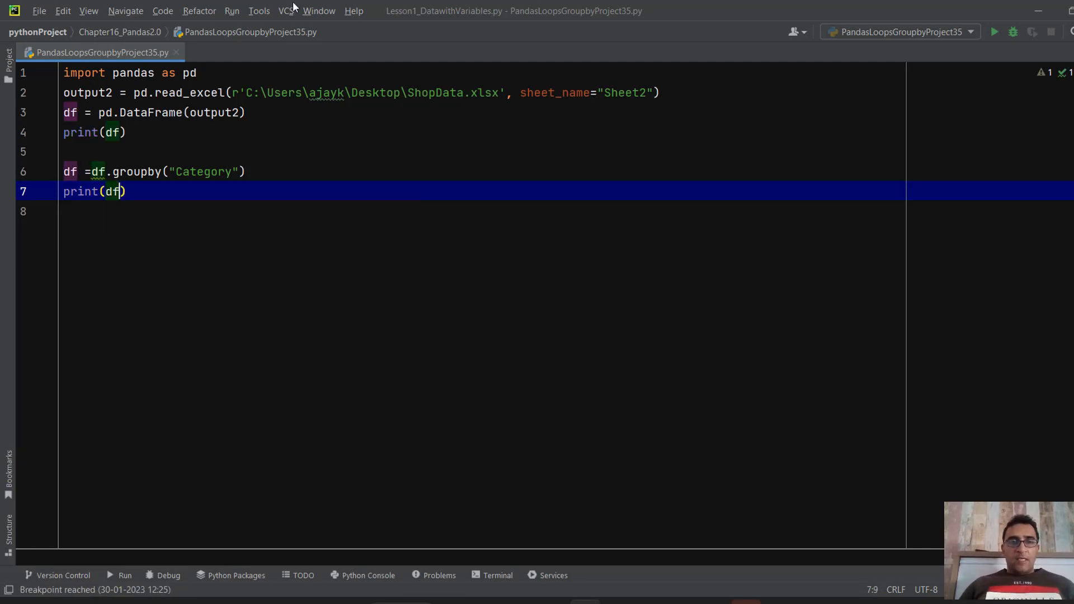
{"action": "left_click", "coordinate": [232, 13]}
{"action": "left_click", "coordinate": [243, 25]}
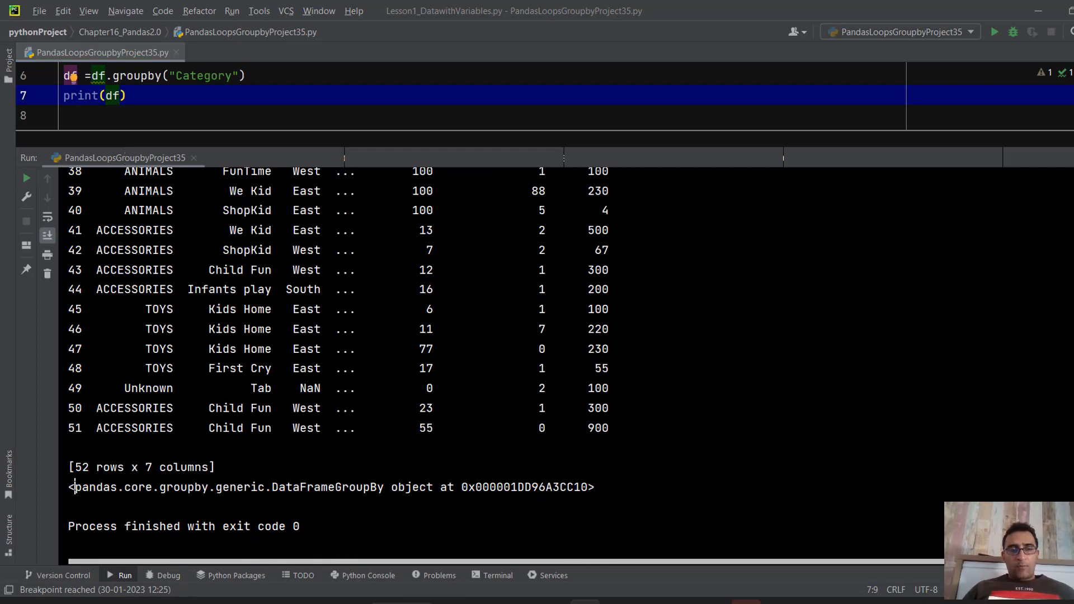
Examine the line printed for the grouped df in an enlarged output area, and shrink that area to show the whole script.
{"action": "left_click_drag", "start_coordinate": [75, 487], "coordinate": [594, 487]}
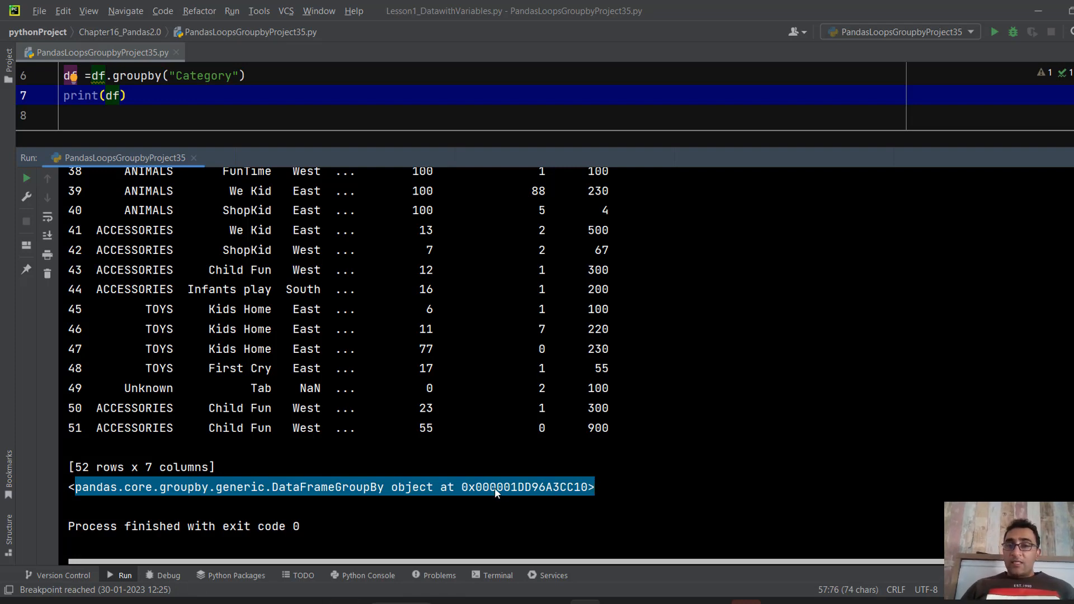
{"action": "double_click", "coordinate": [481, 160]}
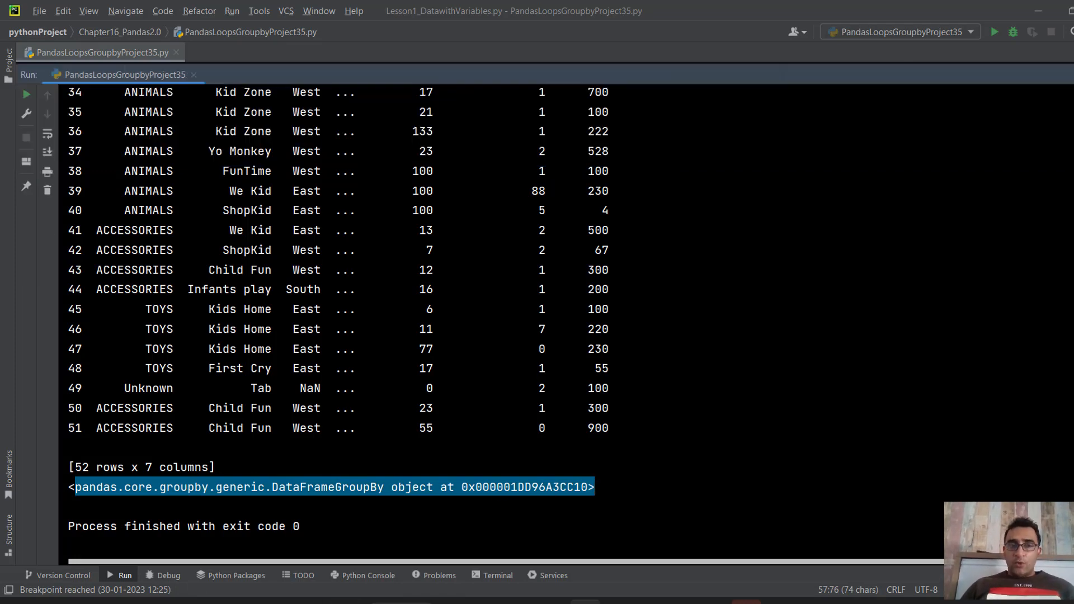
{"action": "double_click", "coordinate": [450, 78]}
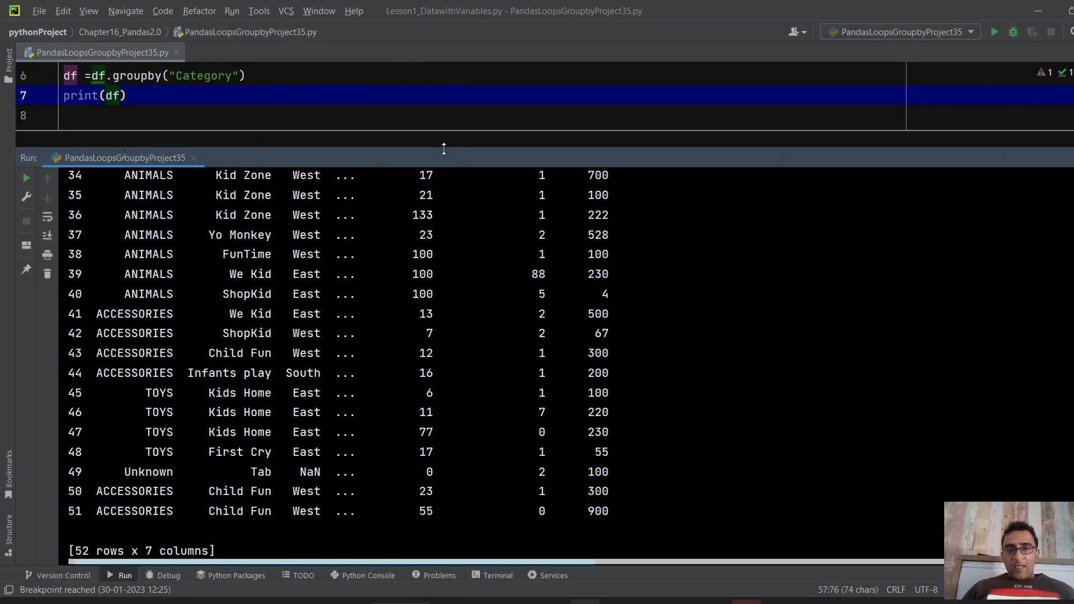
{"action": "left_click_drag", "start_coordinate": [443, 149], "coordinate": [444, 365]}
{"action": "left_click", "coordinate": [128, 260]}
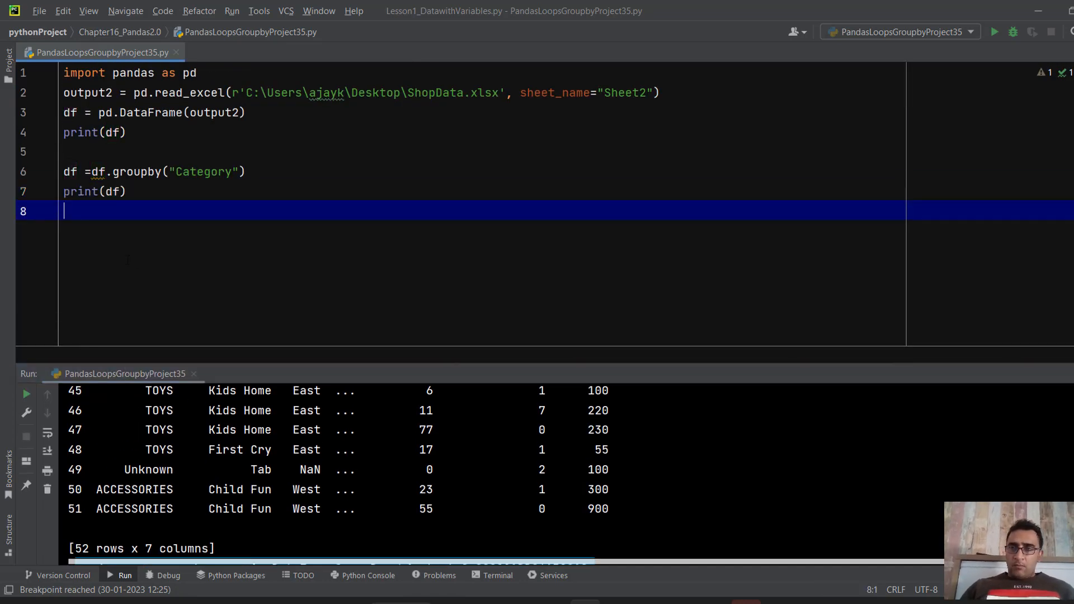
Delete print(df) from line 7, leaving that line blank and starting line 8 below it.
{"action": "left_click", "coordinate": [134, 191]}
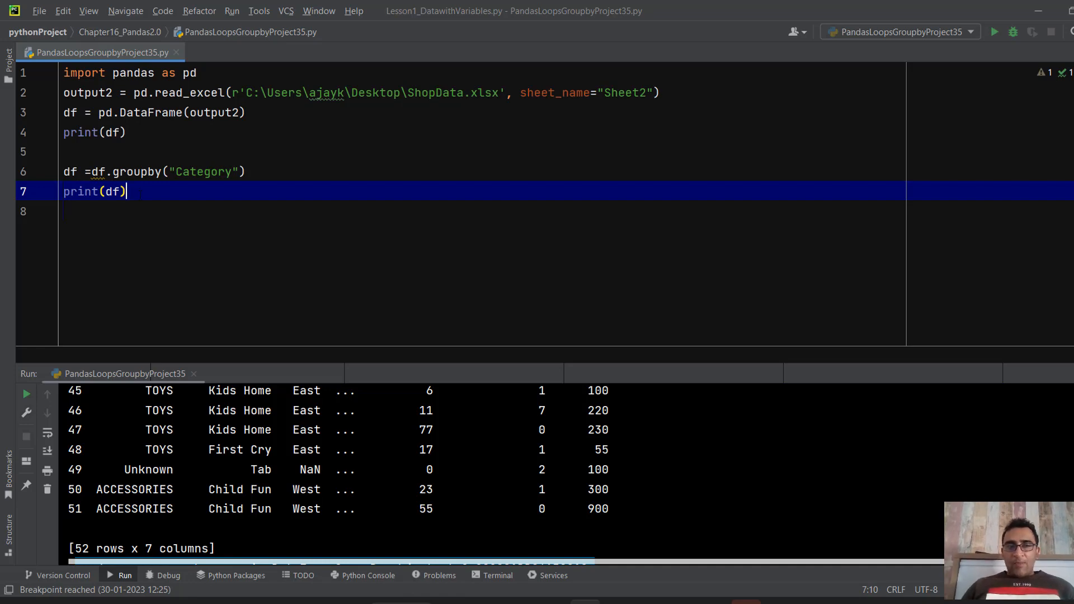
{"action": "key", "text": "BackSpace"}
{"action": "key", "text": "BackSpace"}
{"action": "key", "text": "BackSpace"}
{"action": "key", "text": "BackSpace"}
{"action": "key", "text": "BackSpace"}
{"action": "key", "text": "BackSpace"}
{"action": "key", "text": "BackSpace"}
{"action": "key", "text": "BackSpace"}
{"action": "key", "text": "BackSpace"}
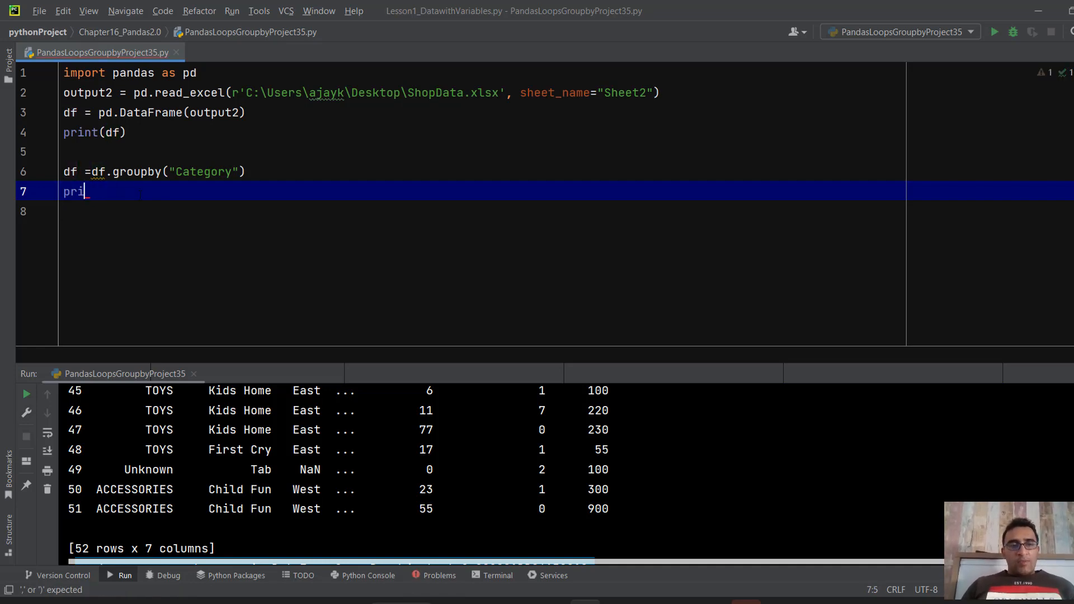
{"action": "key", "text": "Return"}
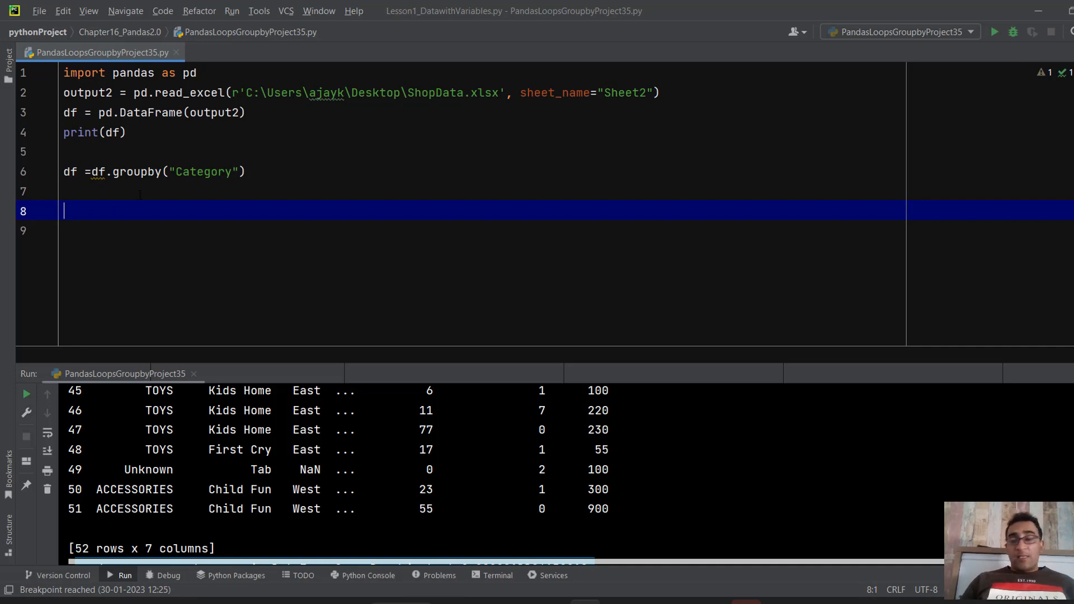
Write the loop header for grp,grp_data in df: on line 8 to iterate over the category groups.
{"action": "type", "text": "for"}
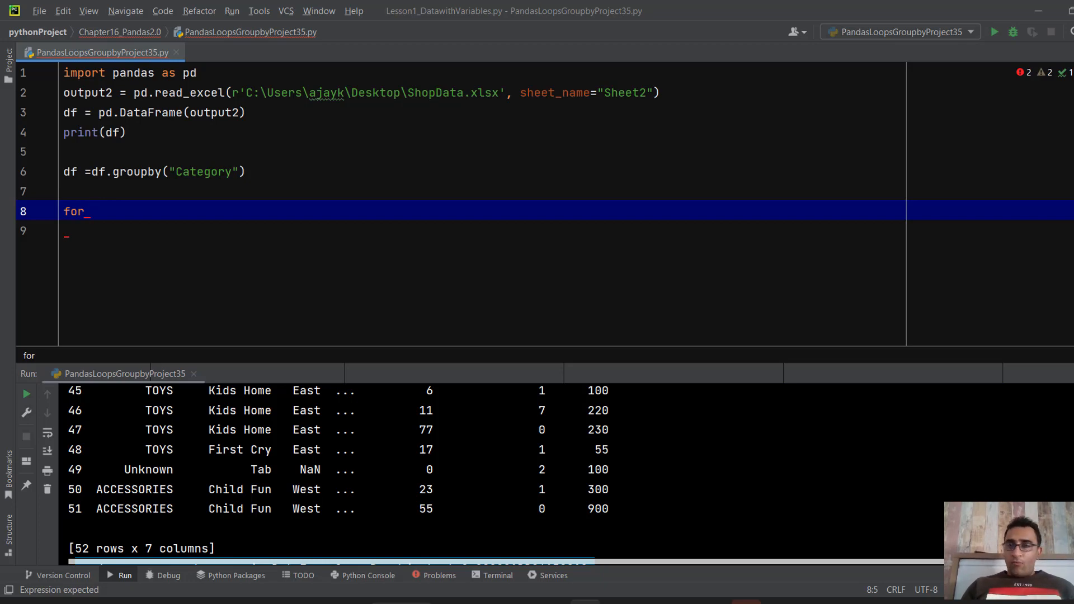
{"action": "type", "text": "grp"}
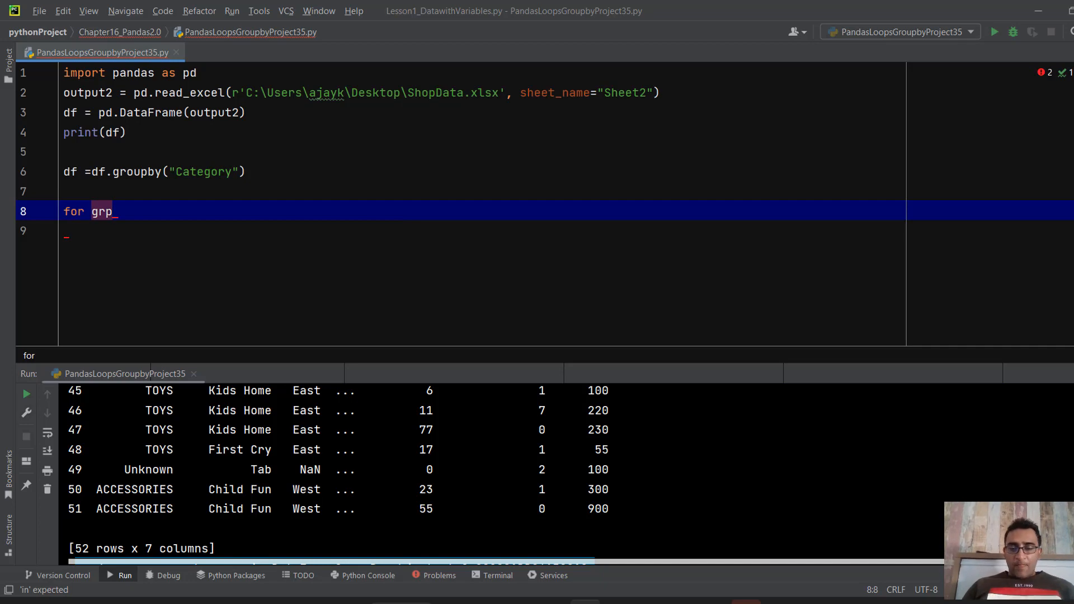
{"action": "type", "text": ","}
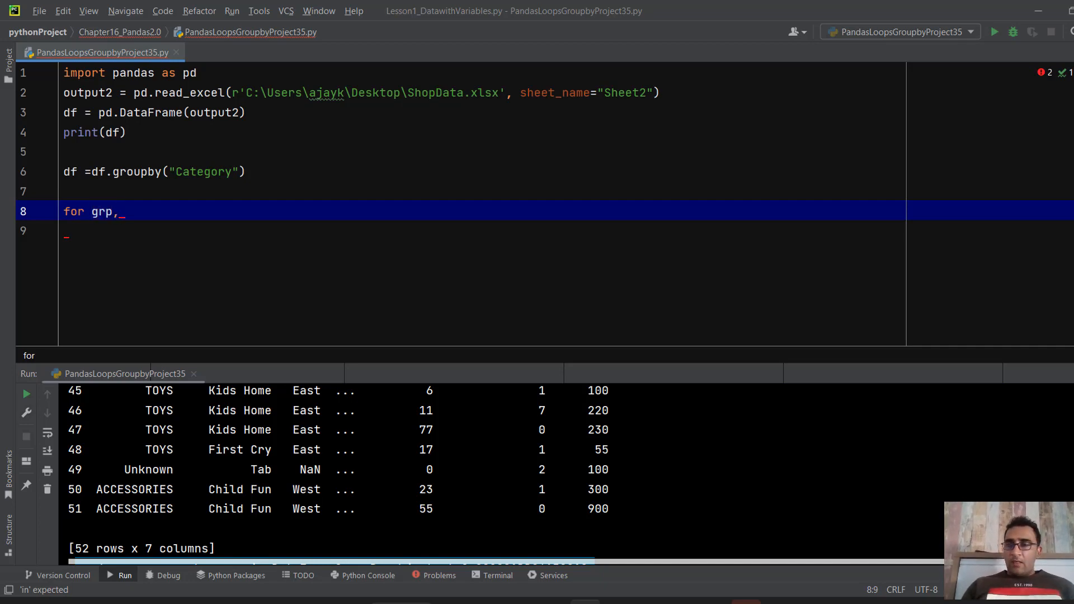
{"action": "type", "text": "grp_data"}
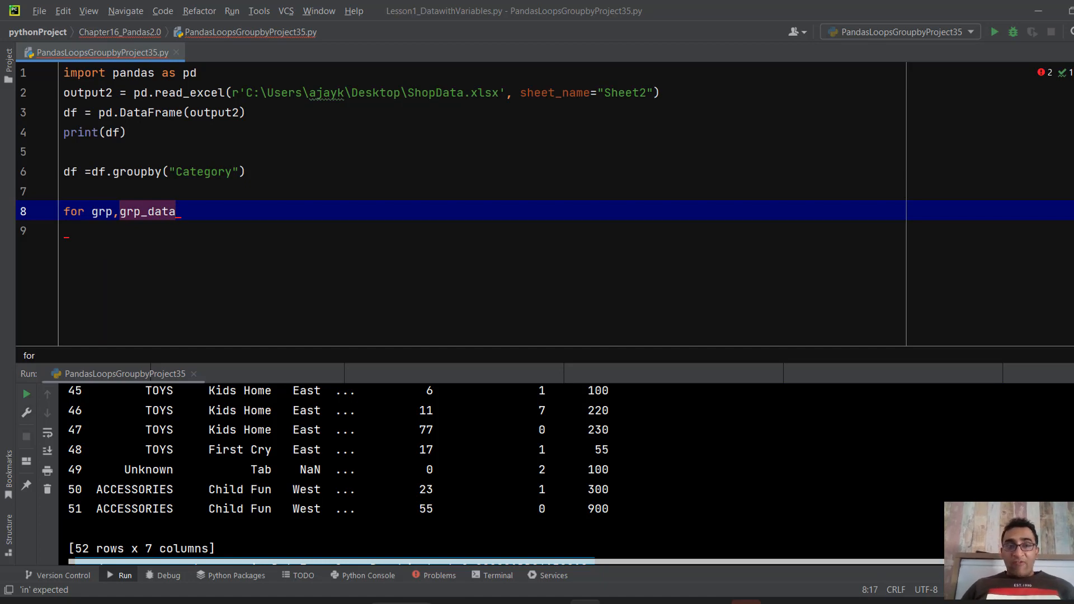
{"action": "type", "text": " in "}
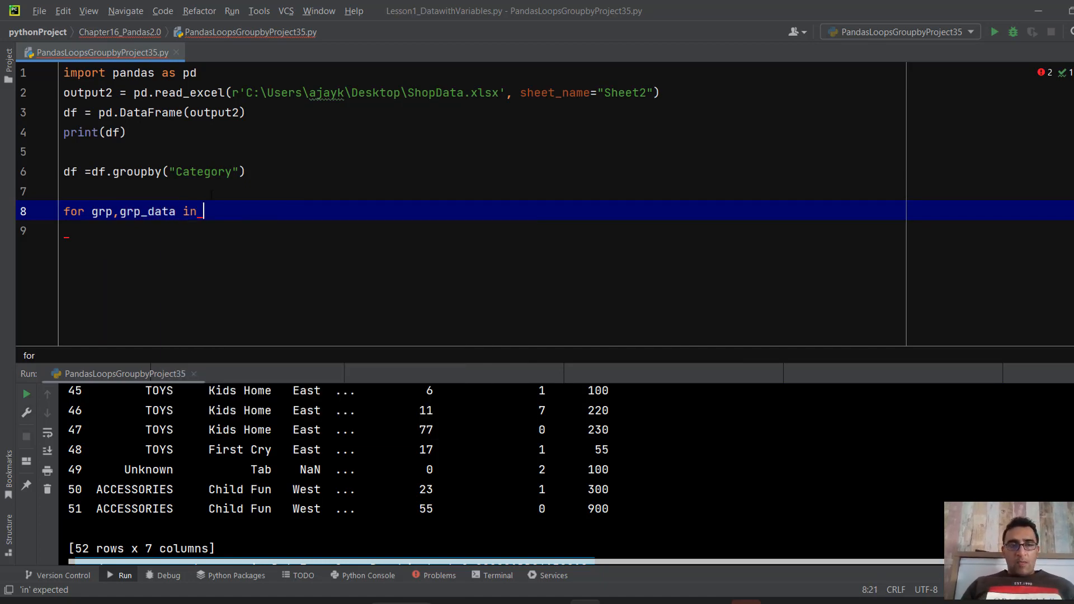
{"action": "type", "text": "df"}
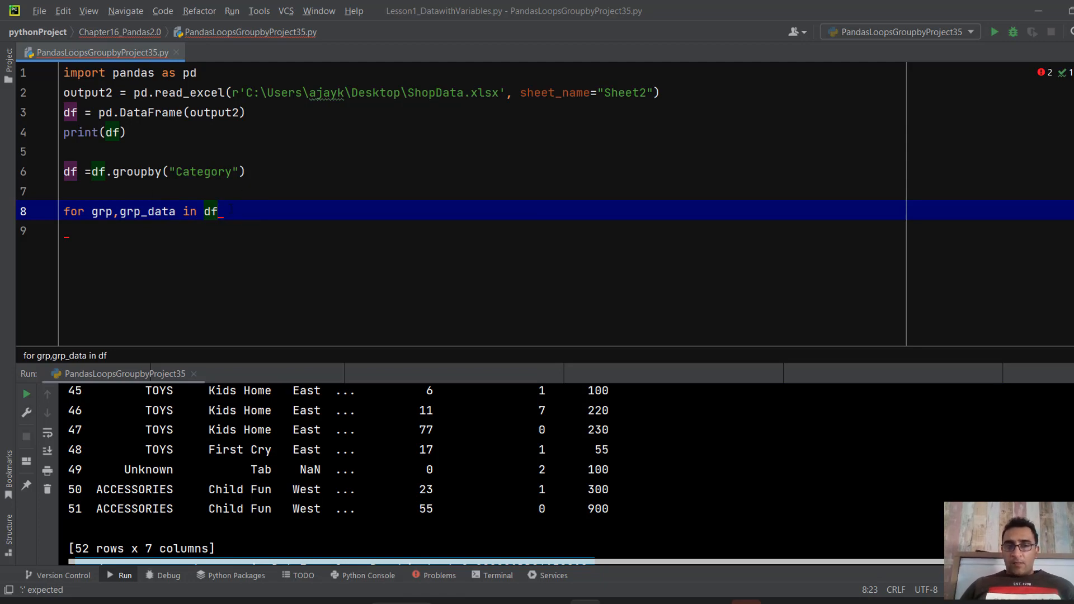
{"action": "type", "text": ":"}
Add print(grp) as the first indented statement of the loop to output each group's name.
{"action": "key", "text": "Return"}
{"action": "type", "text": "pri"}
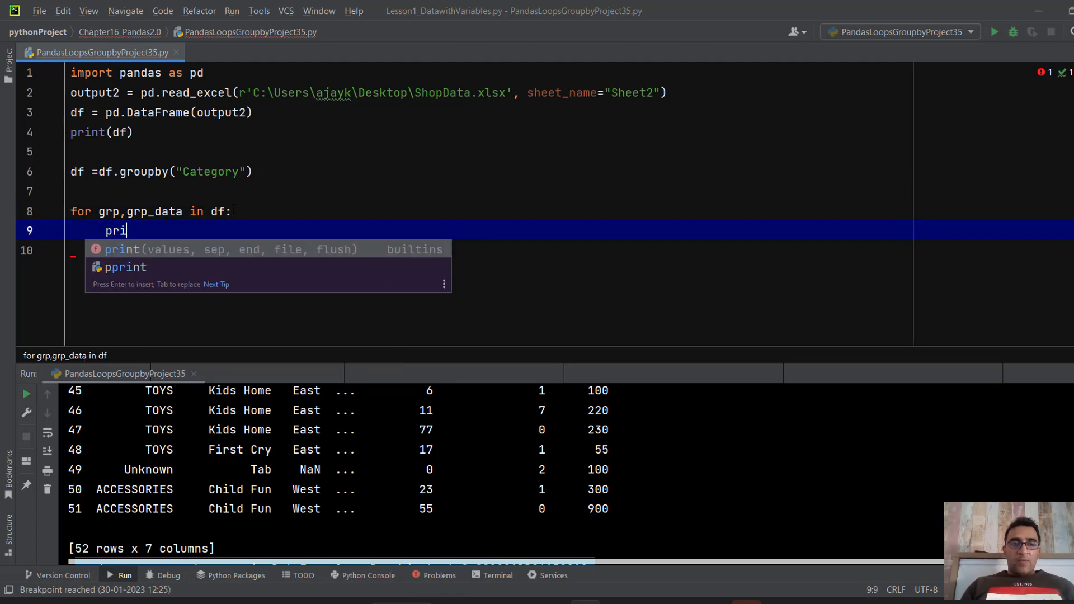
{"action": "type", "text": "nt"}
{"action": "key", "text": "Return"}
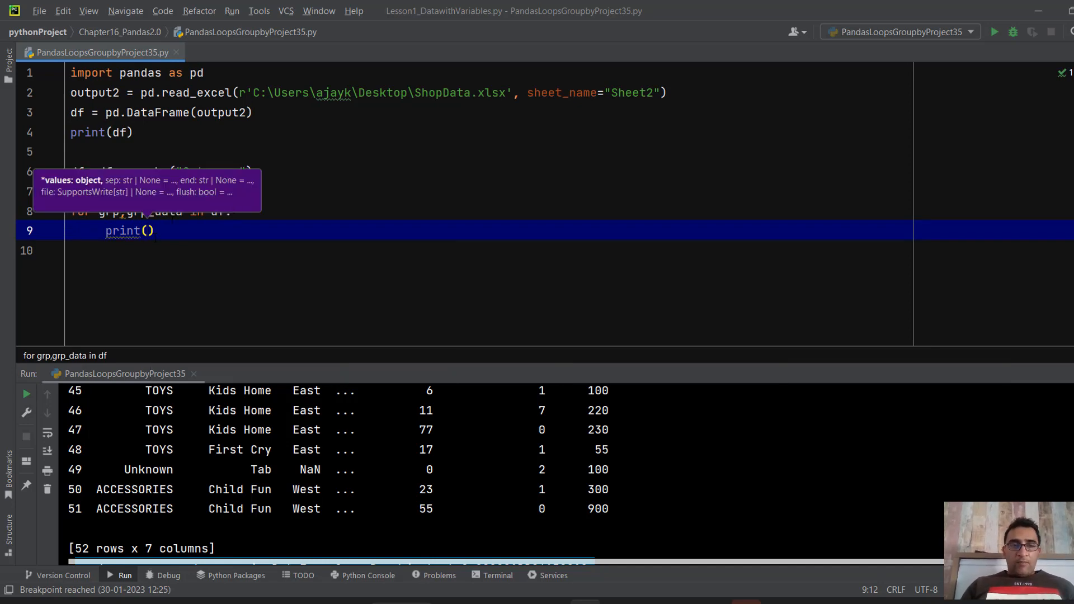
{"action": "type", "text": "grp"}
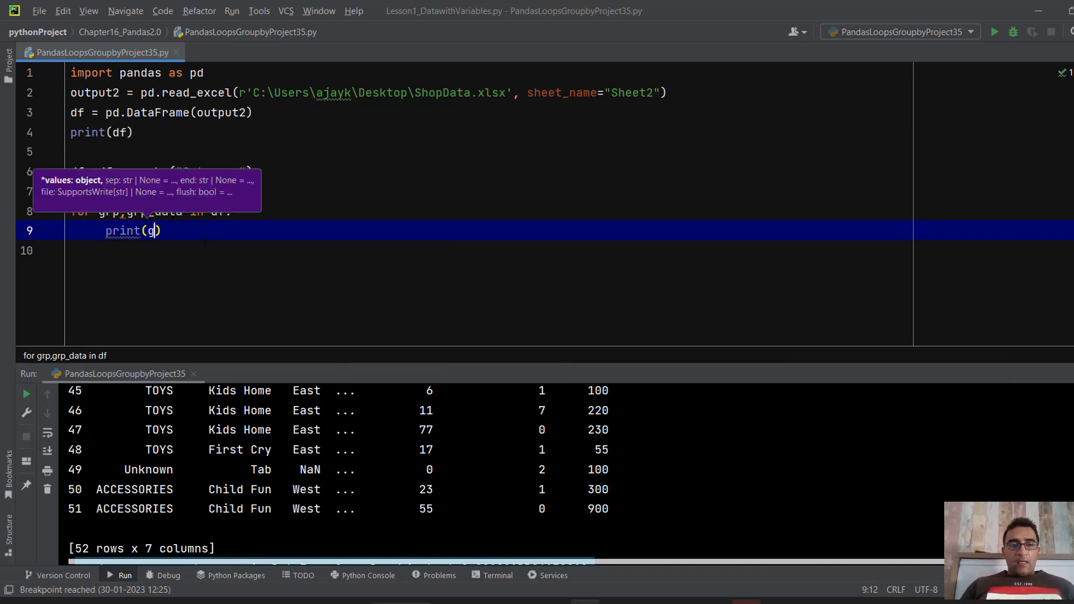
{"action": "key", "text": "End"}
Add print(grp_data) as the loop's second statement to output the rows of each group.
{"action": "key", "text": "Return"}
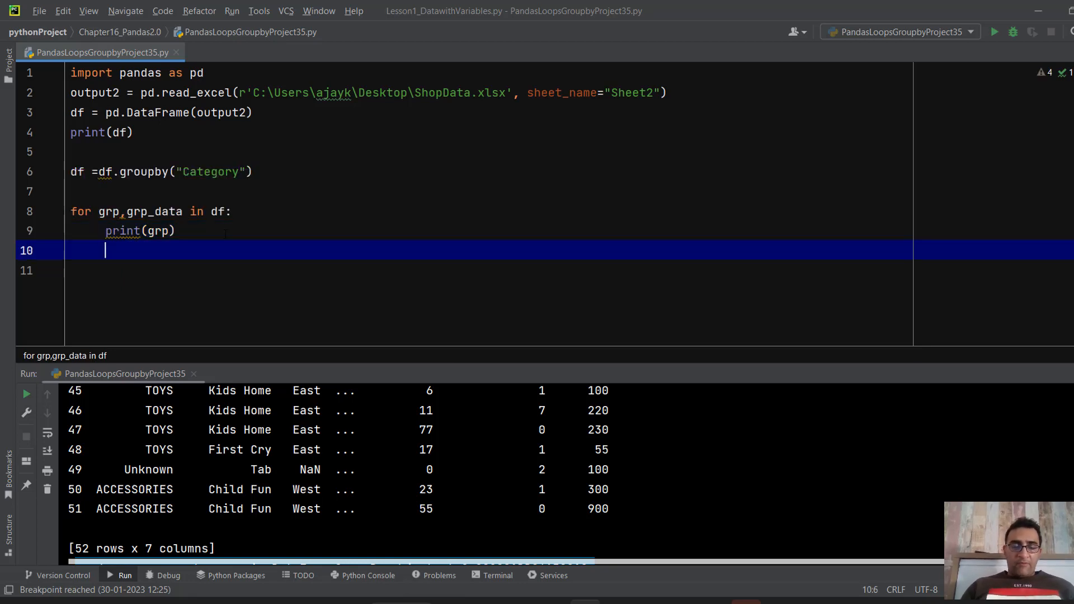
{"action": "type", "text": "r"}
{"action": "key", "text": "BackSpace"}
{"action": "type", "text": "print(g"}
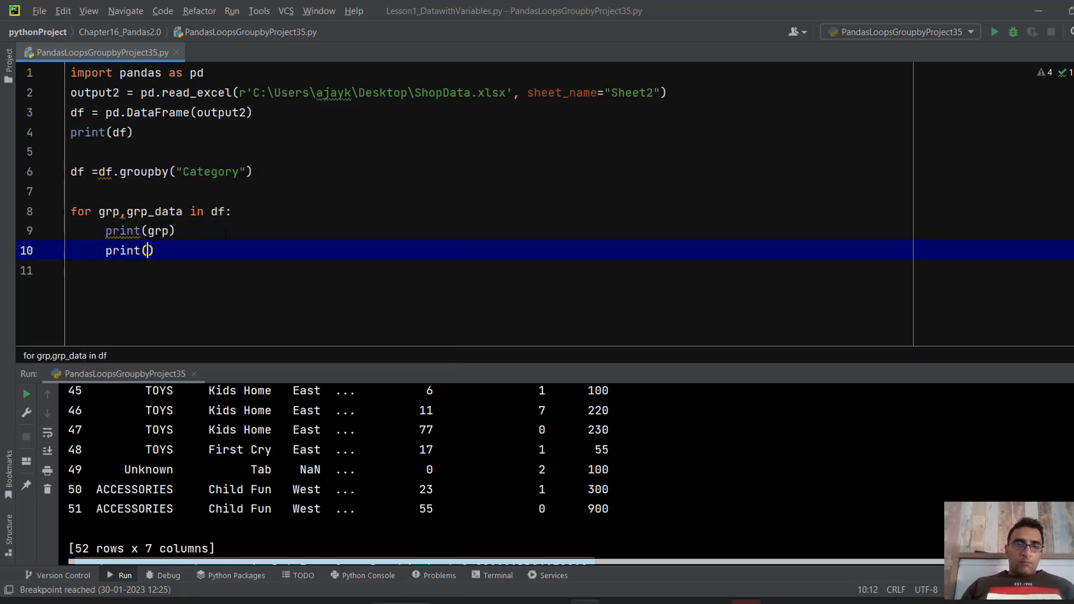
{"action": "type", "text": "rp_data"}
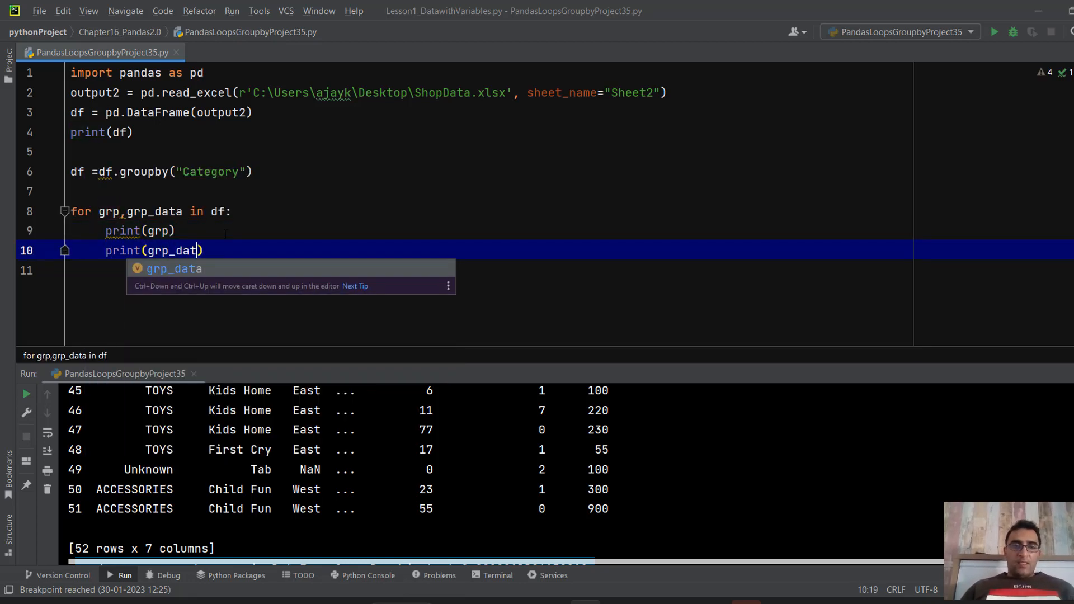
{"action": "key", "text": "End"}
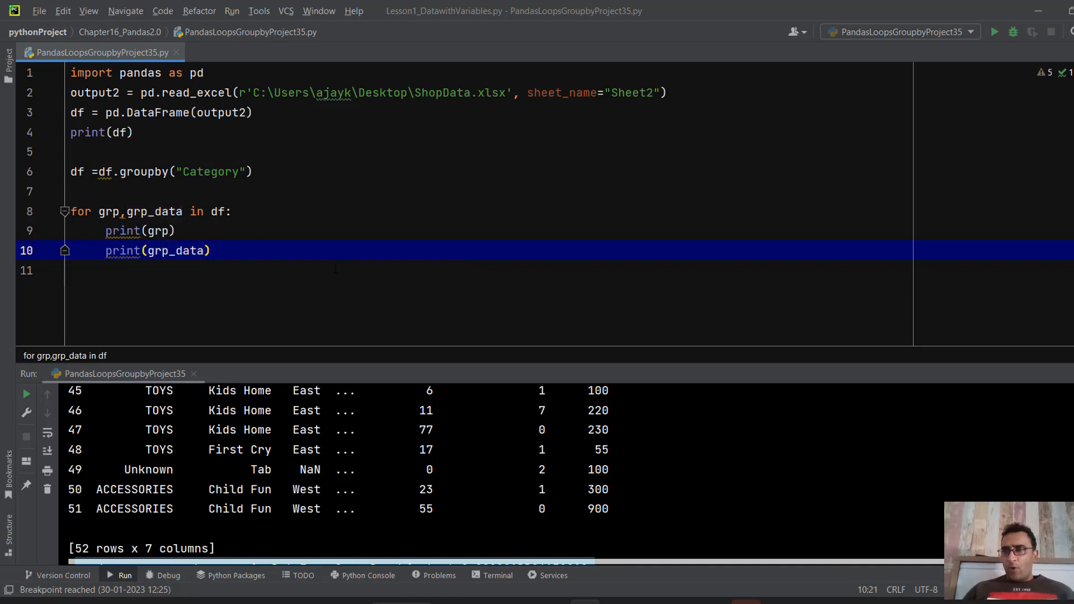
{"action": "left_click", "coordinate": [336, 269]}
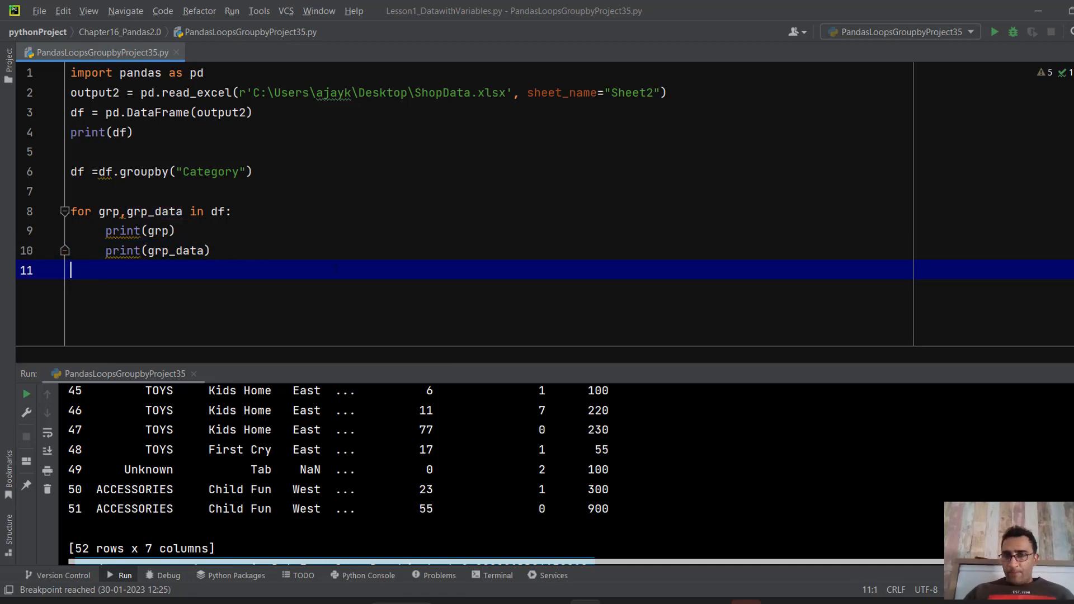
Run the PandasLoopsGroupbyProject35 script and enlarge the output area.
{"action": "left_click", "coordinate": [237, 12]}
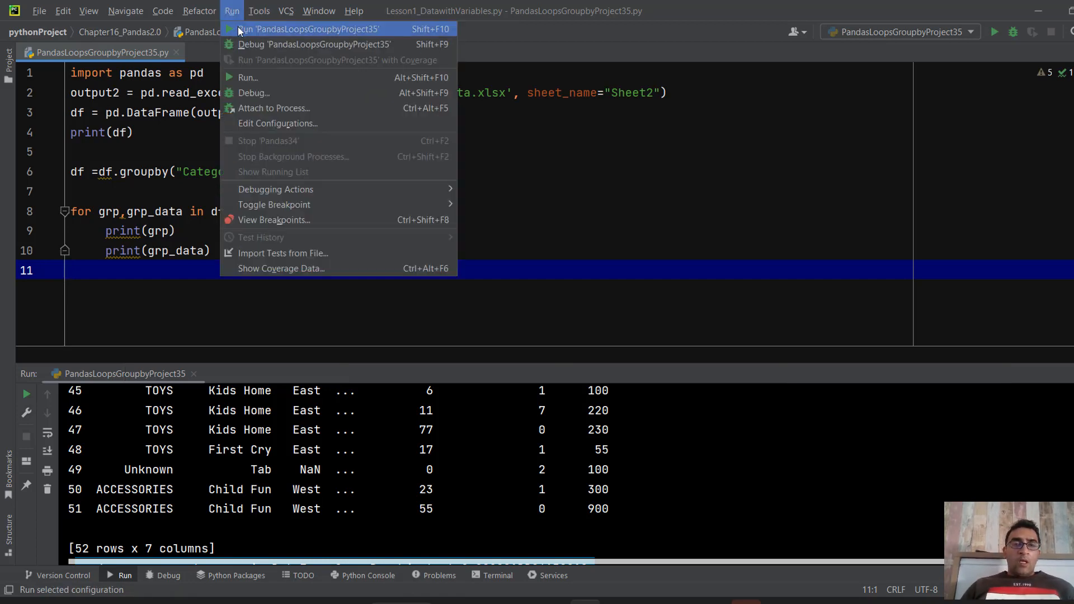
{"action": "left_click", "coordinate": [263, 30]}
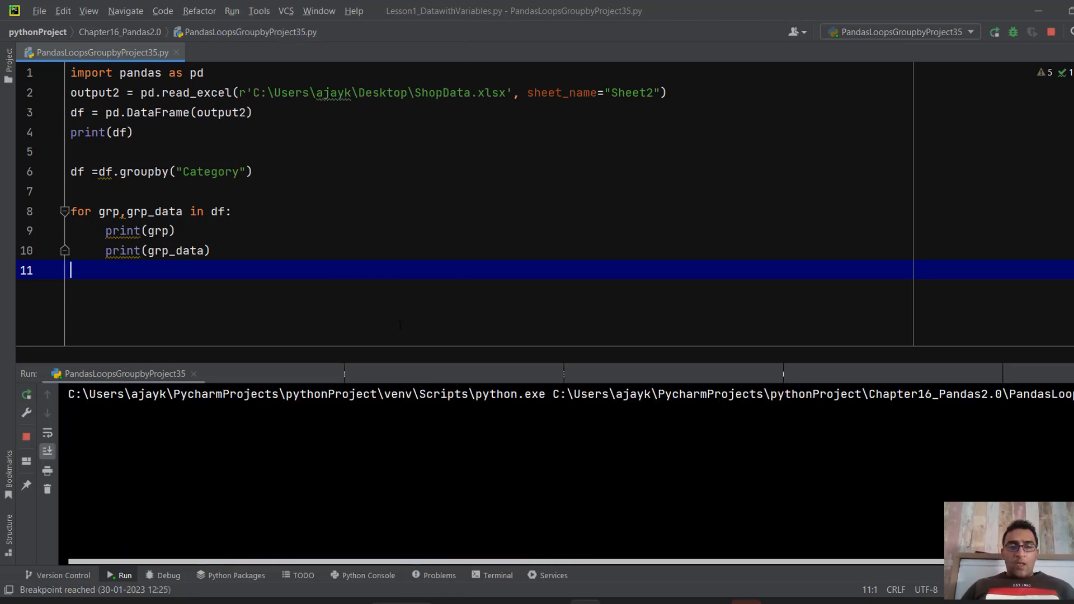
{"action": "double_click", "coordinate": [434, 376]}
Examine the output from the separate category tables back up to the start of the full ungrouped table.
{"action": "left_click", "coordinate": [257, 250]}
{"action": "key", "text": "Up"}
{"action": "key", "text": "Up"}
{"action": "key", "text": "Up"}
{"action": "key", "text": "Up"}
{"action": "key", "text": "Up"}
{"action": "key", "text": "Up"}
{"action": "key", "text": "Up"}
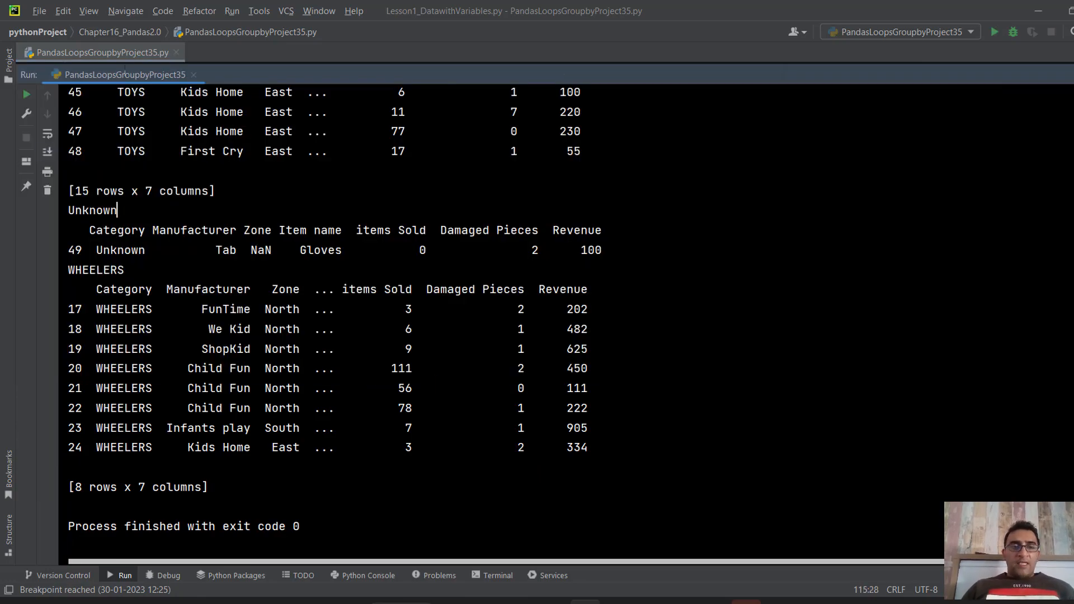
{"action": "key", "text": "Up"}
{"action": "key", "text": "Up"}
{"action": "key", "text": "Up"}
{"action": "key", "text": "Up"}
{"action": "key", "text": "Up"}
{"action": "key", "text": "Up"}
{"action": "key", "text": "Up"}
{"action": "key", "text": "Up"}
{"action": "key", "text": "Up"}
{"action": "key", "text": "Up"}
{"action": "key", "text": "Up"}
{"action": "key", "text": "Up"}
{"action": "key", "text": "Up"}
{"action": "key", "text": "Up"}
{"action": "key", "text": "Up"}
{"action": "key", "text": "Up"}
{"action": "key", "text": "Up"}
{"action": "key", "text": "Up"}
{"action": "key", "text": "Up"}
{"action": "key", "text": "Up"}
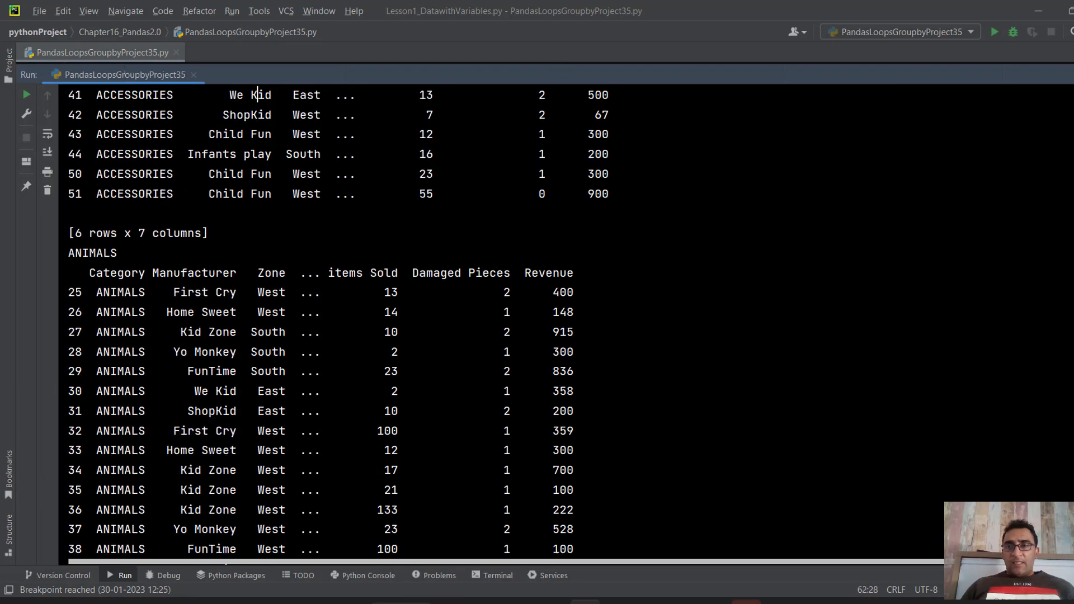
{"action": "key", "text": "Up"}
{"action": "key", "text": "Up"}
{"action": "key", "text": "Up"}
{"action": "key", "text": "Up"}
{"action": "key", "text": "Up"}
{"action": "key", "text": "Up"}
{"action": "key", "text": "Up"}
{"action": "key", "text": "Up"}
{"action": "key", "text": "Up"}
{"action": "key", "text": "Up"}
{"action": "key", "text": "Up"}
{"action": "key", "text": "Up"}
{"action": "key", "text": "Up"}
{"action": "key", "text": "Up"}
{"action": "key", "text": "Up"}
{"action": "key", "text": "Up"}
{"action": "key", "text": "Up"}
{"action": "key", "text": "Up"}
{"action": "key", "text": "Up"}
{"action": "key", "text": "Up"}
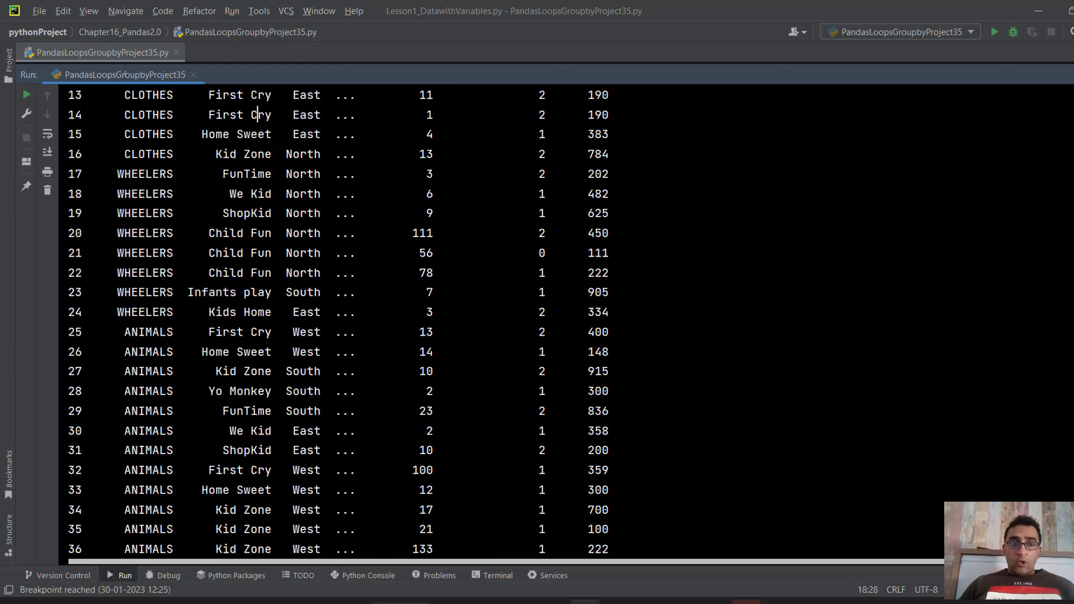
{"action": "key", "text": "Up"}
{"action": "key", "text": "Up"}
{"action": "key", "text": "Up"}
{"action": "key", "text": "Up"}
{"action": "key", "text": "Up"}
{"action": "key", "text": "Up"}
{"action": "key", "text": "Up"}
{"action": "key", "text": "Up"}
{"action": "key", "text": "Up"}
{"action": "key", "text": "Up"}
{"action": "key", "text": "Up"}
{"action": "key", "text": "Up"}
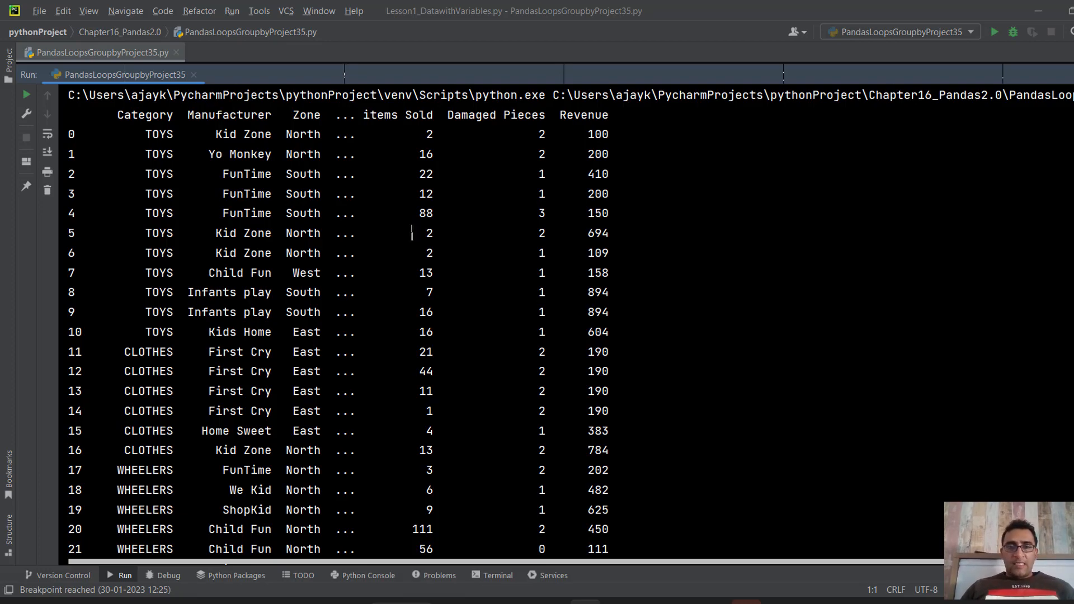
Examine the full ungrouped table from its first row down to the start of the category tables.
{"action": "left_click", "coordinate": [412, 252]}
{"action": "key", "text": "Down"}
{"action": "key", "text": "Down"}
{"action": "key", "text": "Down"}
{"action": "key", "text": "Down"}
{"action": "key", "text": "Down"}
{"action": "key", "text": "Down"}
{"action": "key", "text": "Down"}
{"action": "key", "text": "Down"}
{"action": "key", "text": "Down"}
{"action": "key", "text": "Down"}
{"action": "key", "text": "Down"}
{"action": "key", "text": "Down"}
{"action": "key", "text": "Down"}
{"action": "key", "text": "Down"}
{"action": "key", "text": "Down"}
{"action": "key", "text": "Down"}
{"action": "key", "text": "Down"}
{"action": "key", "text": "Down"}
{"action": "key", "text": "Down"}
{"action": "key", "text": "Down"}
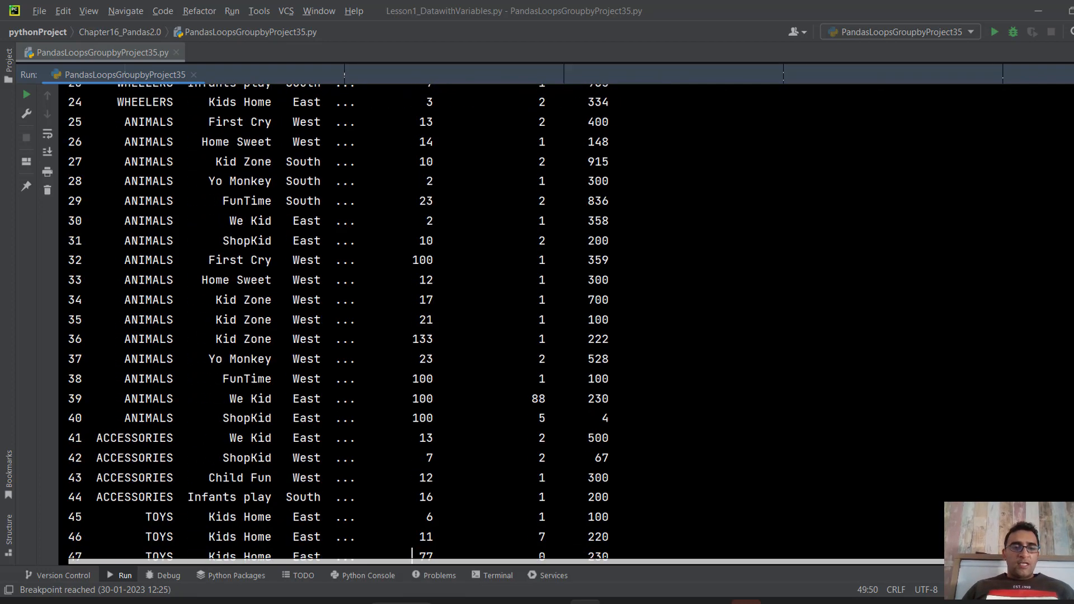
{"action": "key", "text": "Down"}
{"action": "key", "text": "Down"}
{"action": "key", "text": "Down"}
{"action": "key", "text": "Down"}
{"action": "key", "text": "Down"}
{"action": "key", "text": "Down"}
{"action": "key", "text": "Down"}
{"action": "key", "text": "Down"}
{"action": "key", "text": "Down"}
{"action": "key", "text": "Down"}
{"action": "key", "text": "Down"}
{"action": "key", "text": "Down"}
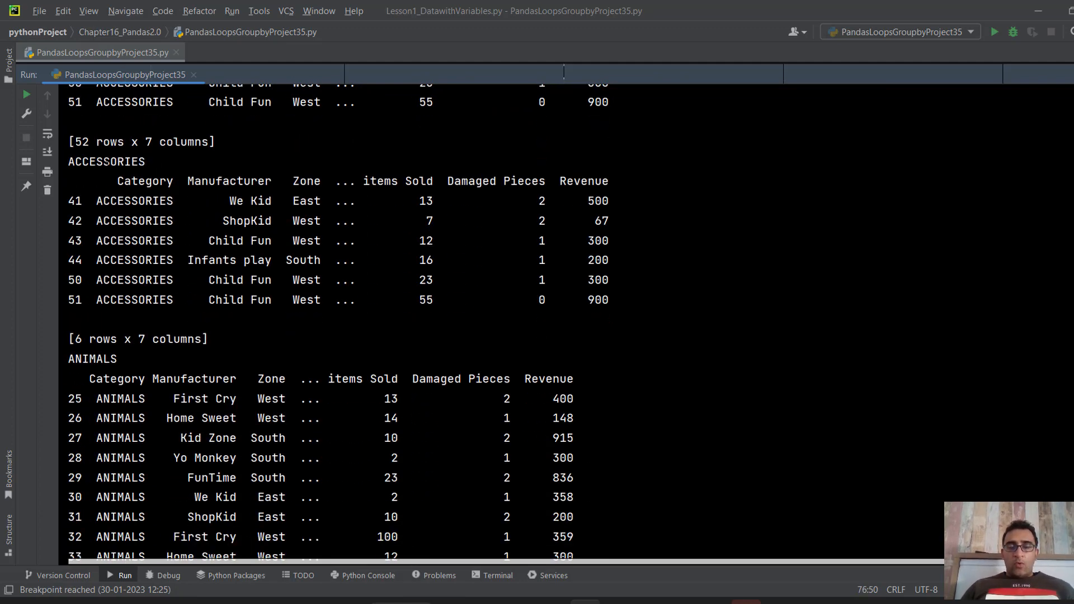
Highlight the ACCESSORIES group name and the rows of its table in the output.
{"action": "double_click", "coordinate": [107, 163]}
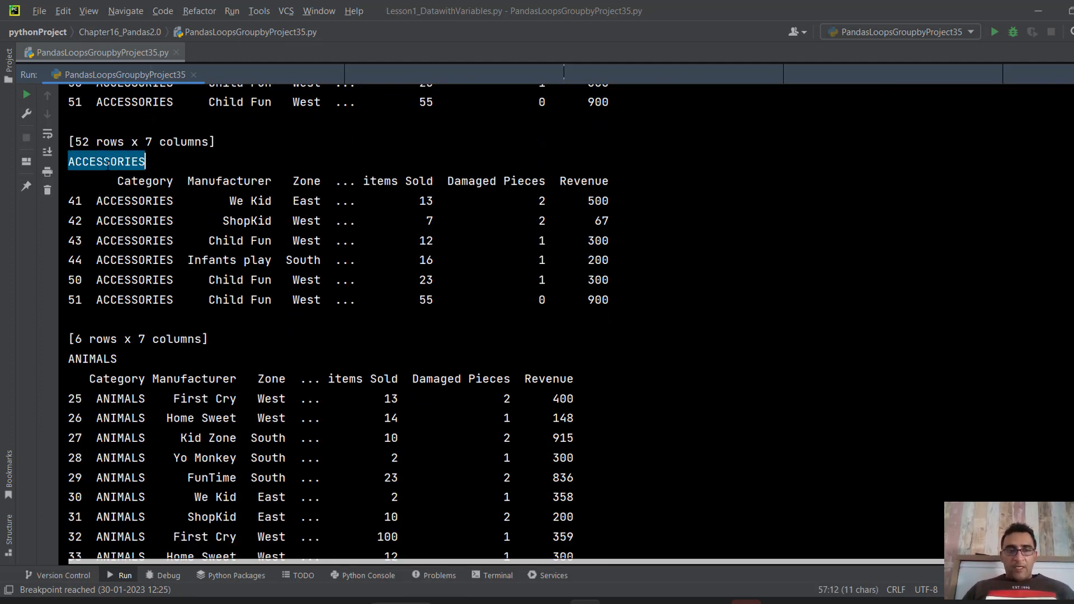
{"action": "left_click", "coordinate": [98, 200]}
{"action": "left_click_drag", "start_coordinate": [102, 201], "coordinate": [611, 300]}
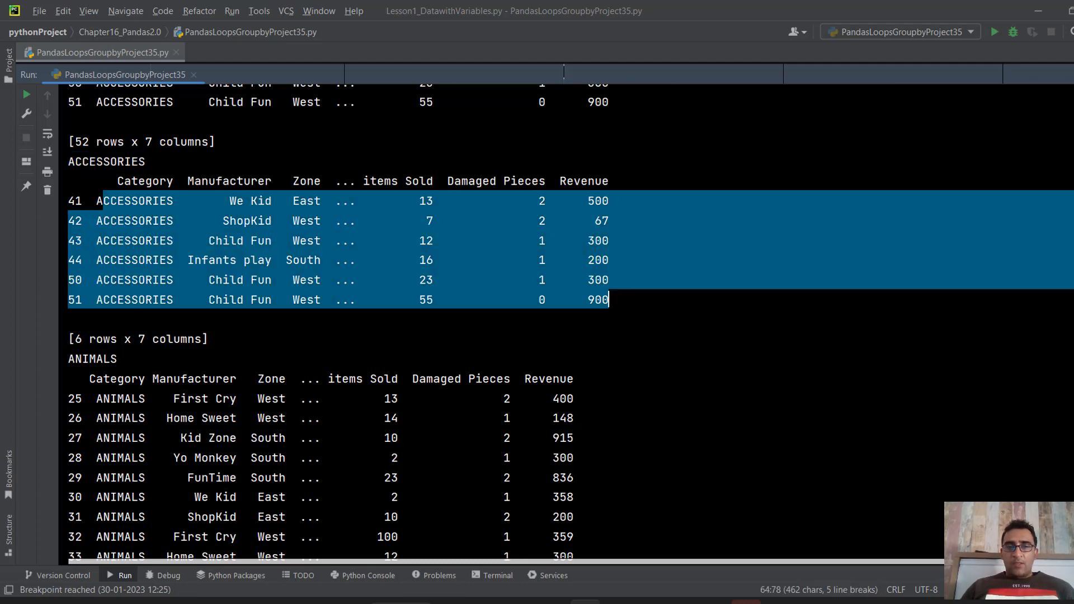
Examine the remaining category tables from ANIMALS down to WHEELERS, highlighting the WHEELERS group name.
{"action": "left_click", "coordinate": [109, 399]}
{"action": "key", "text": "Down"}
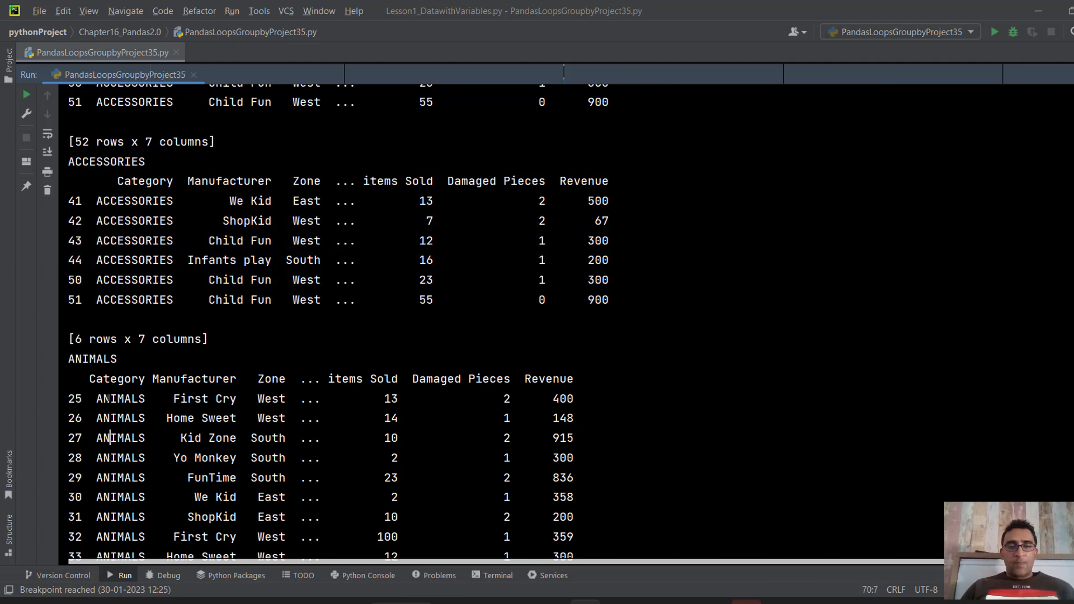
{"action": "key", "text": "Down"}
{"action": "key", "text": "Down"}
{"action": "key", "text": "Down"}
{"action": "key", "text": "Down"}
{"action": "key", "text": "Down"}
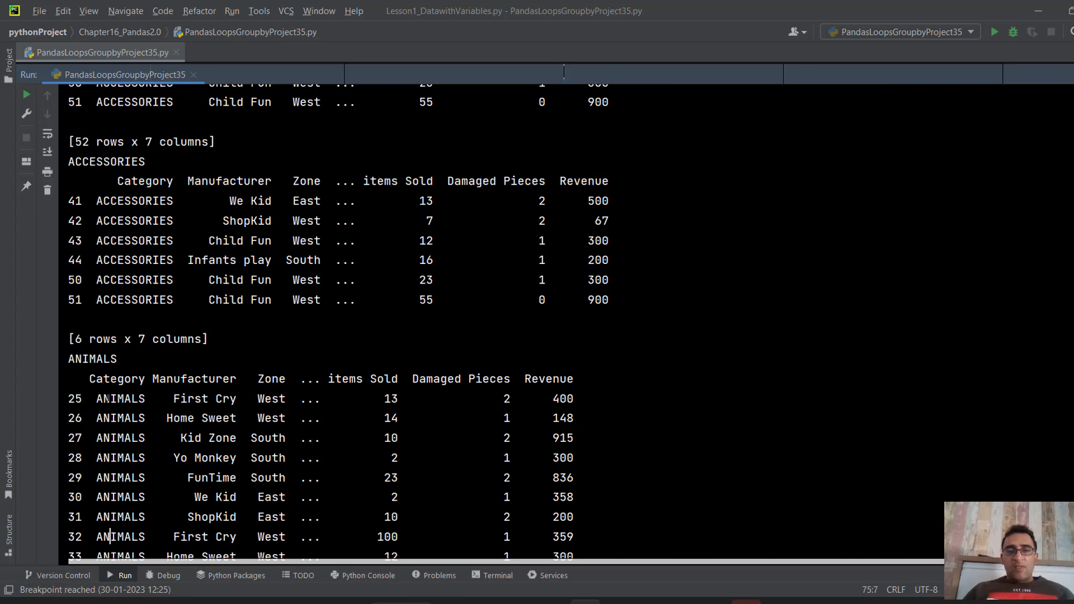
{"action": "key", "text": "Down"}
{"action": "key", "text": "Down"}
{"action": "key", "text": "Down"}
{"action": "key", "text": "Down"}
{"action": "key", "text": "Down"}
{"action": "key", "text": "Down"}
{"action": "key", "text": "Down"}
{"action": "key", "text": "Down"}
{"action": "key", "text": "Down"}
{"action": "key", "text": "Down"}
{"action": "key", "text": "Down"}
{"action": "key", "text": "Down"}
{"action": "key", "text": "Down"}
{"action": "key", "text": "Down"}
{"action": "key", "text": "Down"}
{"action": "key", "text": "Down"}
{"action": "key", "text": "Down"}
{"action": "key", "text": "Down"}
{"action": "key", "text": "Down"}
{"action": "key", "text": "Down"}
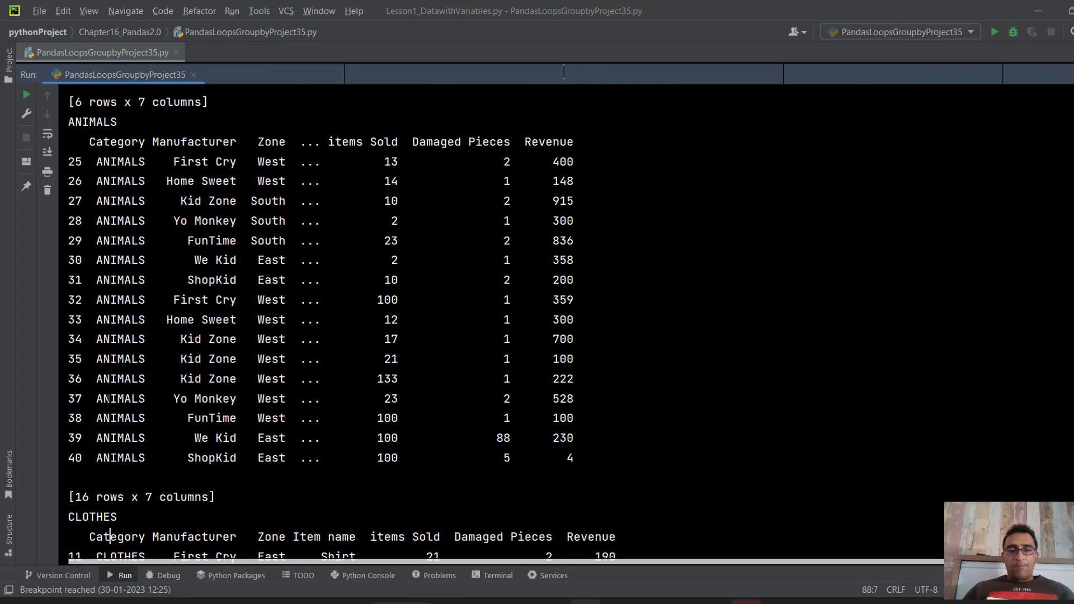
{"action": "key", "text": "Down"}
{"action": "key", "text": "Down"}
{"action": "key", "text": "Down"}
{"action": "key", "text": "Down"}
{"action": "key", "text": "Down"}
{"action": "key", "text": "Down"}
{"action": "key", "text": "Down"}
{"action": "key", "text": "Down"}
{"action": "key", "text": "Down"}
{"action": "key", "text": "Down"}
{"action": "key", "text": "Down"}
{"action": "key", "text": "Down"}
{"action": "key", "text": "Down"}
{"action": "key", "text": "Down"}
{"action": "key", "text": "Down"}
{"action": "key", "text": "Down"}
{"action": "key", "text": "Down"}
{"action": "key", "text": "Down"}
{"action": "key", "text": "Down"}
{"action": "key", "text": "Down"}
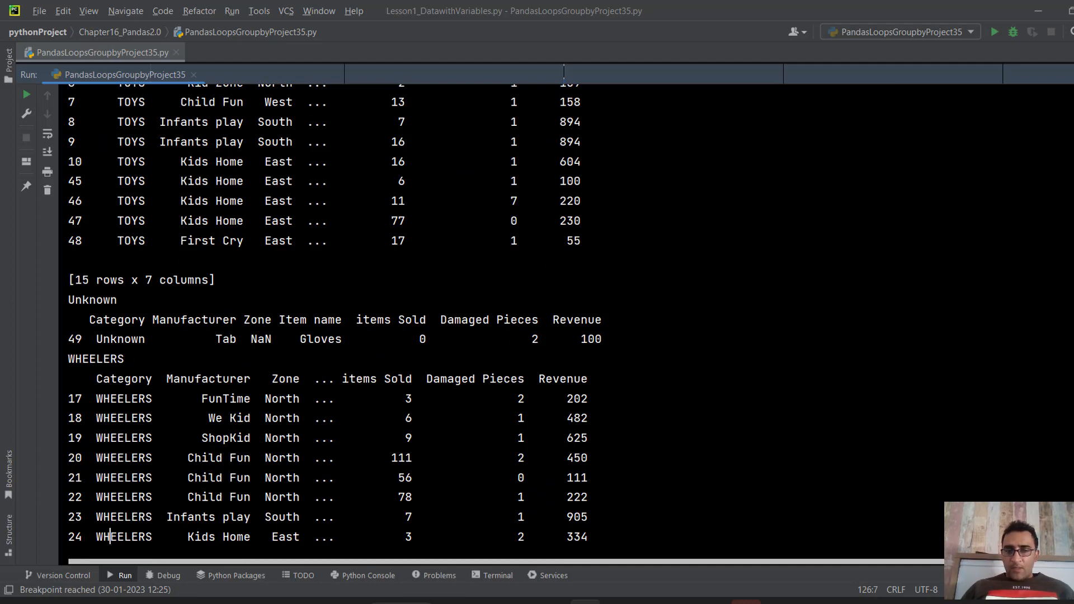
{"action": "left_click", "coordinate": [405, 418]}
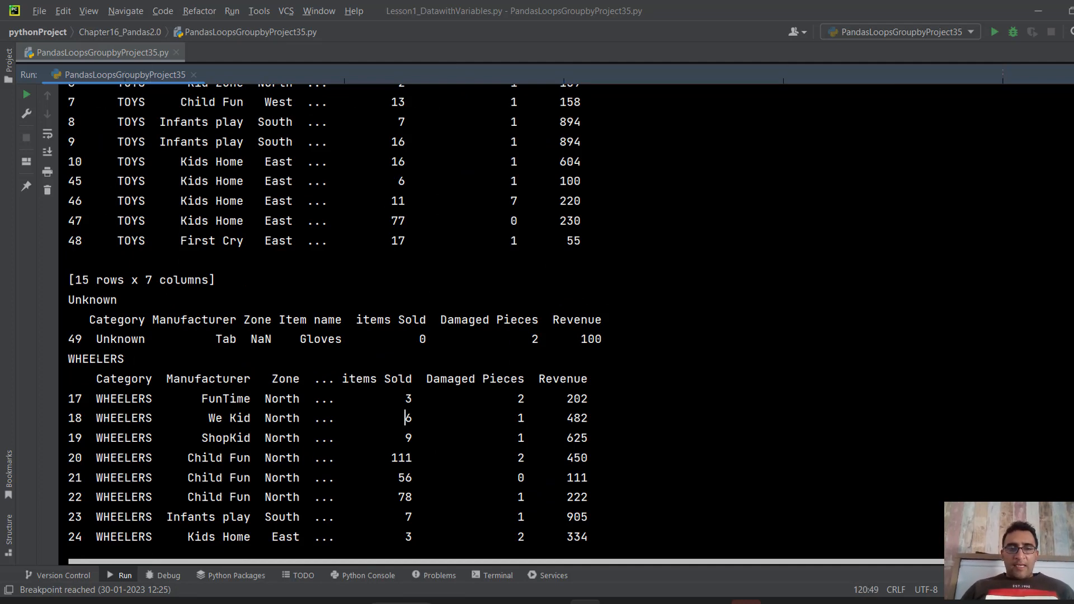
{"action": "double_click", "coordinate": [98, 358]}
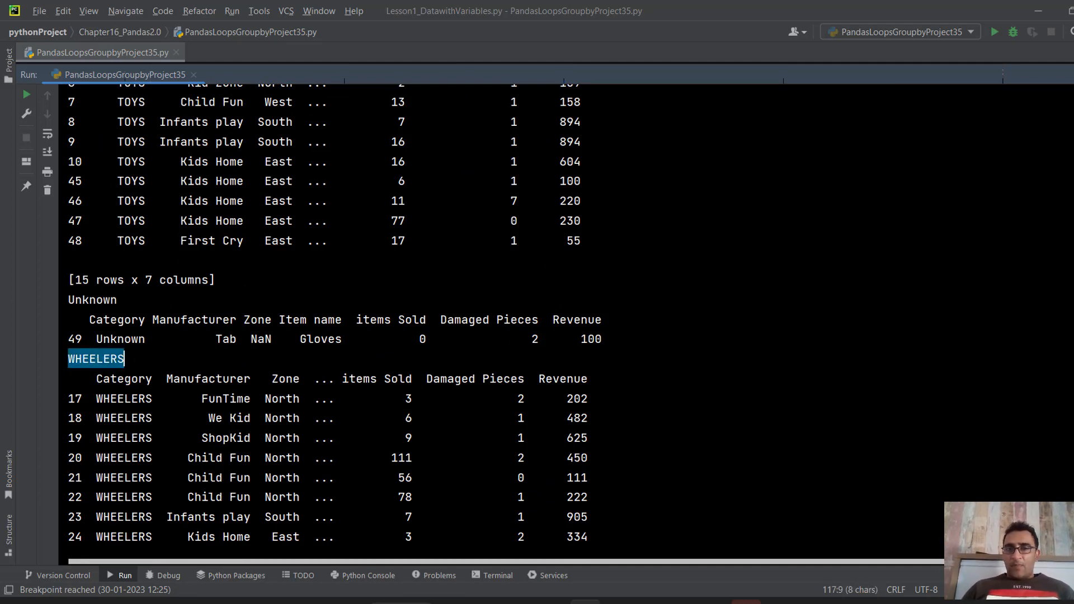
Restore the output area's size and comment out print(grp) and print(grp_data) inside the loop.
{"action": "double_click", "coordinate": [464, 76]}
{"action": "left_click", "coordinate": [101, 251]}
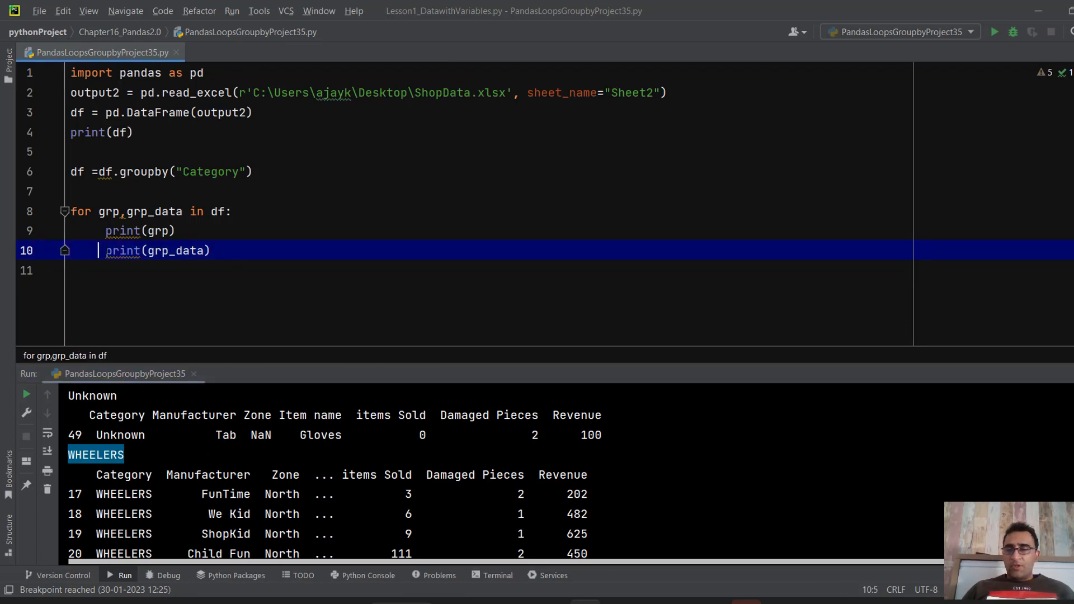
{"action": "left_click", "coordinate": [226, 253]}
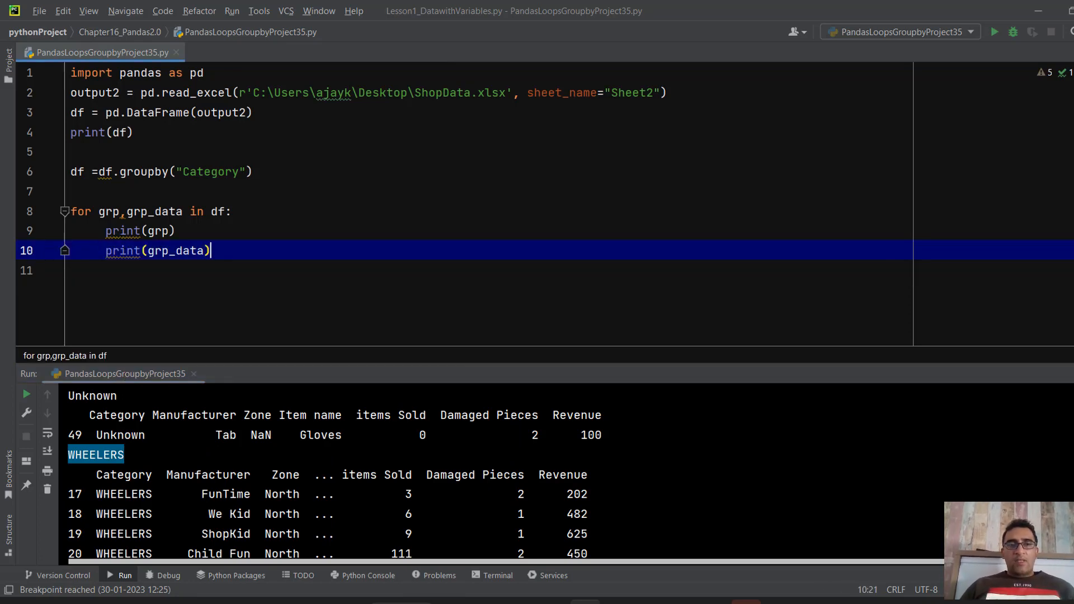
{"action": "left_click", "coordinate": [107, 231]}
{"action": "key", "text": "ctrl+slash"}
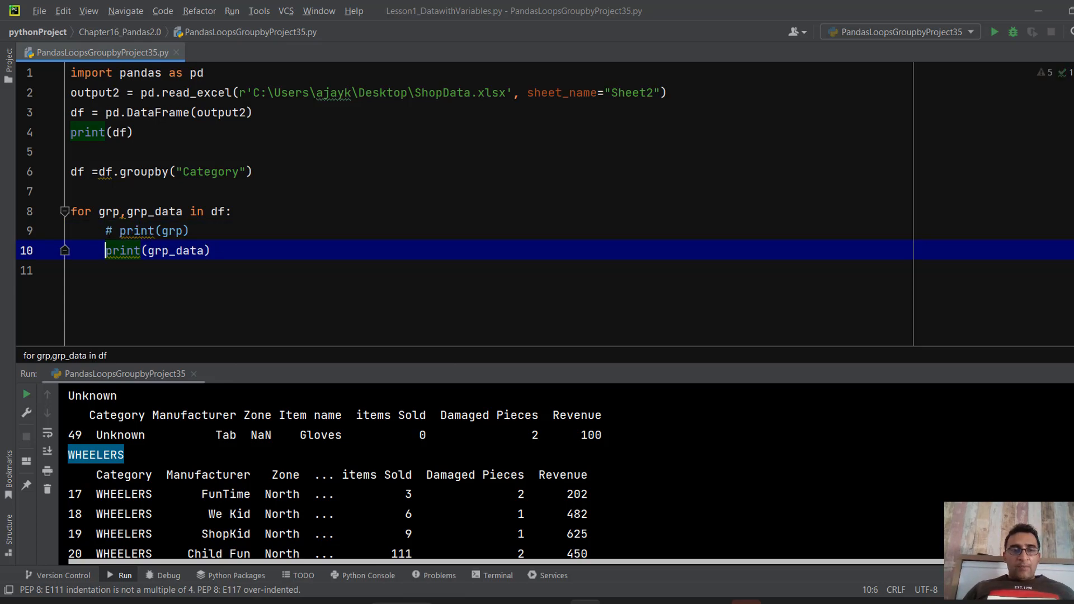
{"action": "key", "text": "ctrl+slash"}
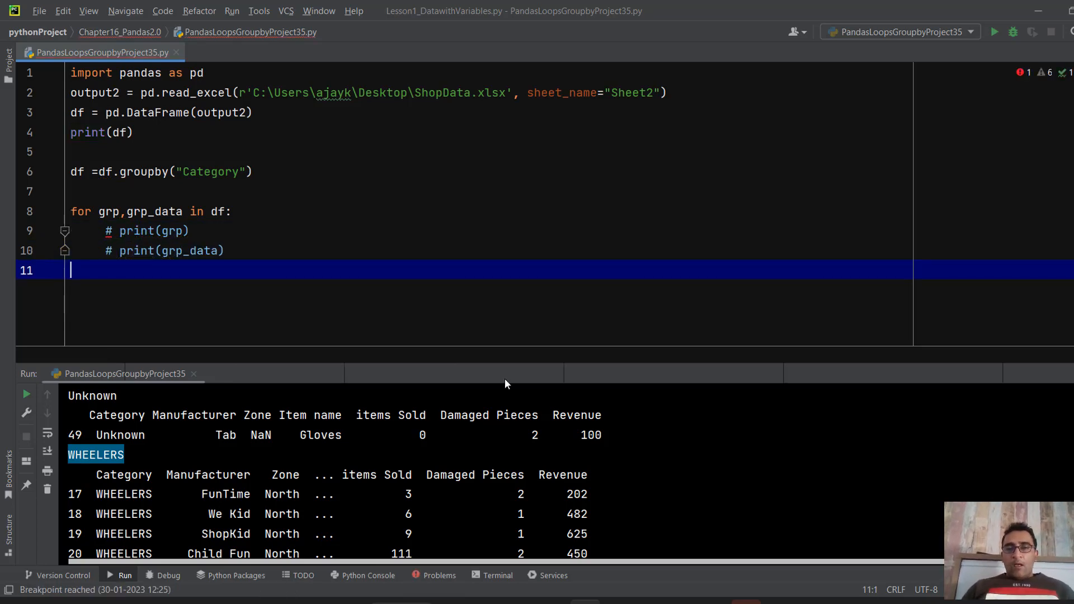
Review the enlarged output back up to the full table's header and down to the ACCESSORIES table, and restore the output area's size.
{"action": "double_click", "coordinate": [495, 373]}
{"action": "left_click", "coordinate": [217, 191]}
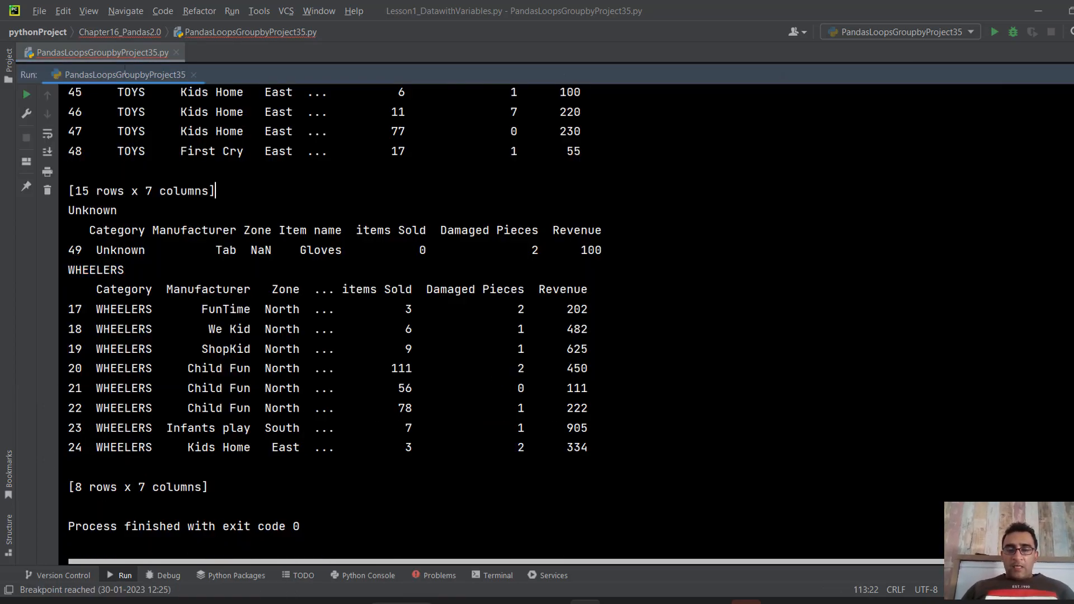
{"action": "left_click", "coordinate": [69, 171]}
{"action": "scroll", "coordinate": [214, 113], "scroll_direction": "up", "scroll_amount": 18}
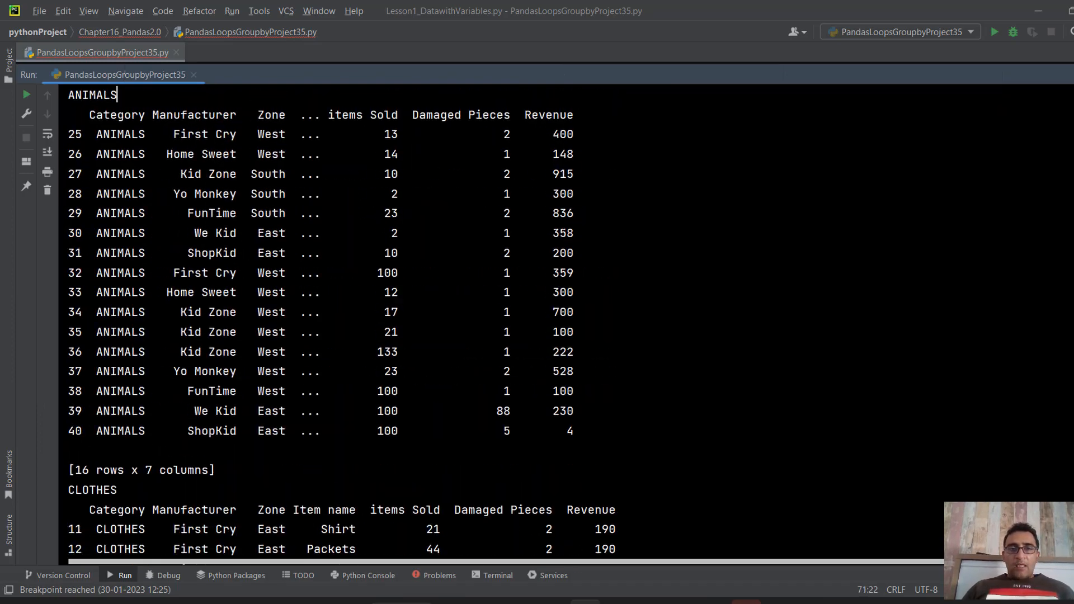
{"action": "scroll", "coordinate": [214, 115], "scroll_direction": "up", "scroll_amount": 15}
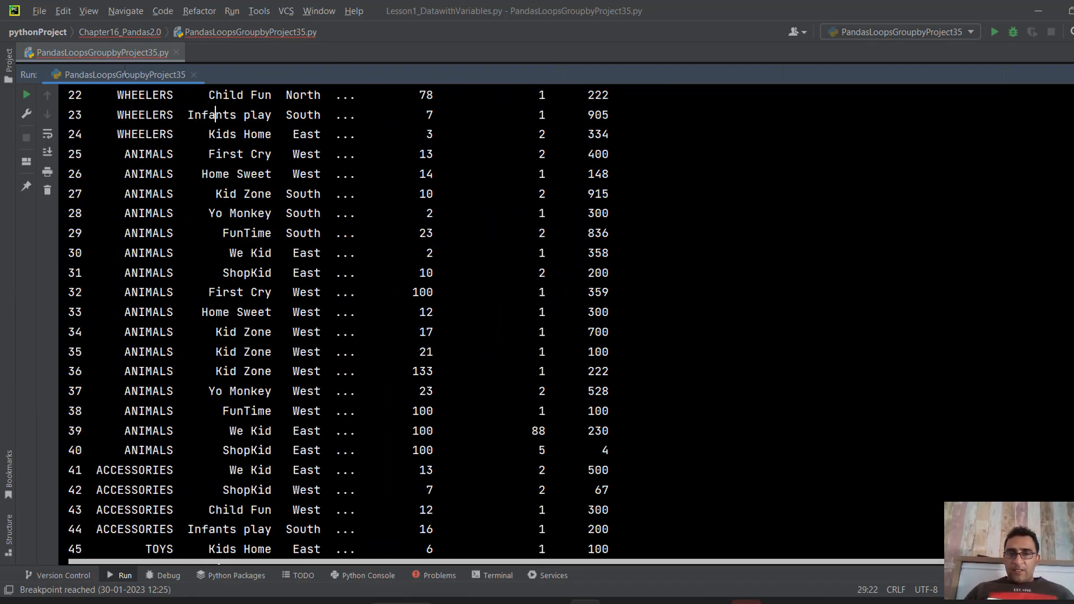
{"action": "scroll", "coordinate": [216, 115], "scroll_direction": "up", "scroll_amount": 5}
{"action": "left_click", "coordinate": [216, 115]}
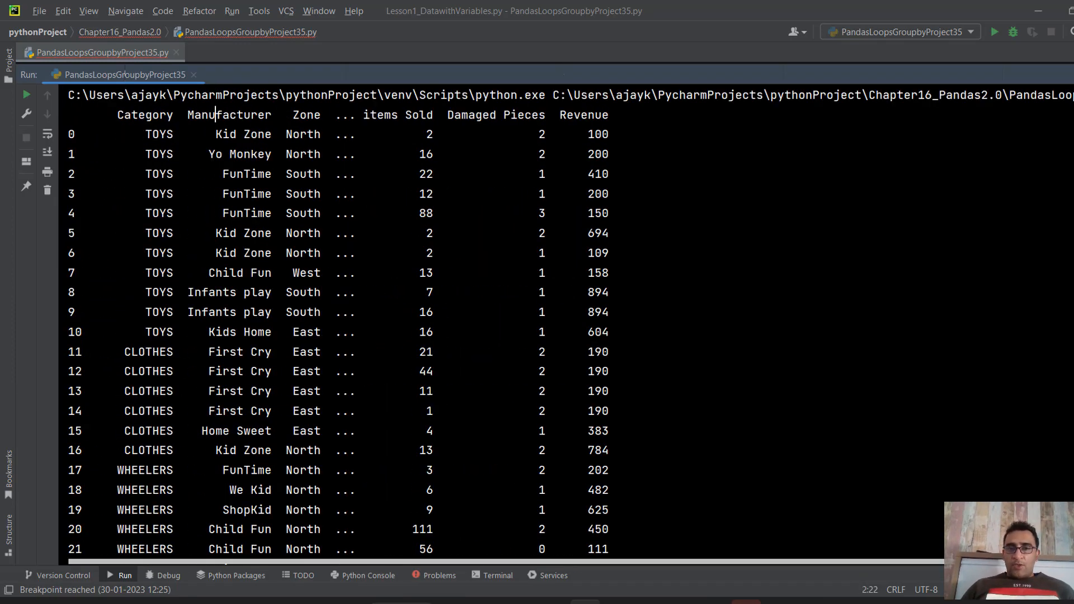
{"action": "key", "text": "Down"}
{"action": "key", "text": "Down"}
{"action": "key", "text": "Down"}
{"action": "key", "text": "Down"}
{"action": "key", "text": "Down"}
{"action": "key", "text": "Down"}
{"action": "key", "text": "Down"}
{"action": "key", "text": "Down"}
{"action": "key", "text": "Down"}
{"action": "key", "text": "Down"}
{"action": "key", "text": "Down"}
{"action": "key", "text": "Down"}
{"action": "key", "text": "Down"}
{"action": "key", "text": "Down"}
{"action": "key", "text": "Down"}
{"action": "key", "text": "Down"}
{"action": "key", "text": "Down"}
{"action": "key", "text": "Down"}
{"action": "key", "text": "Down"}
{"action": "key", "text": "Down"}
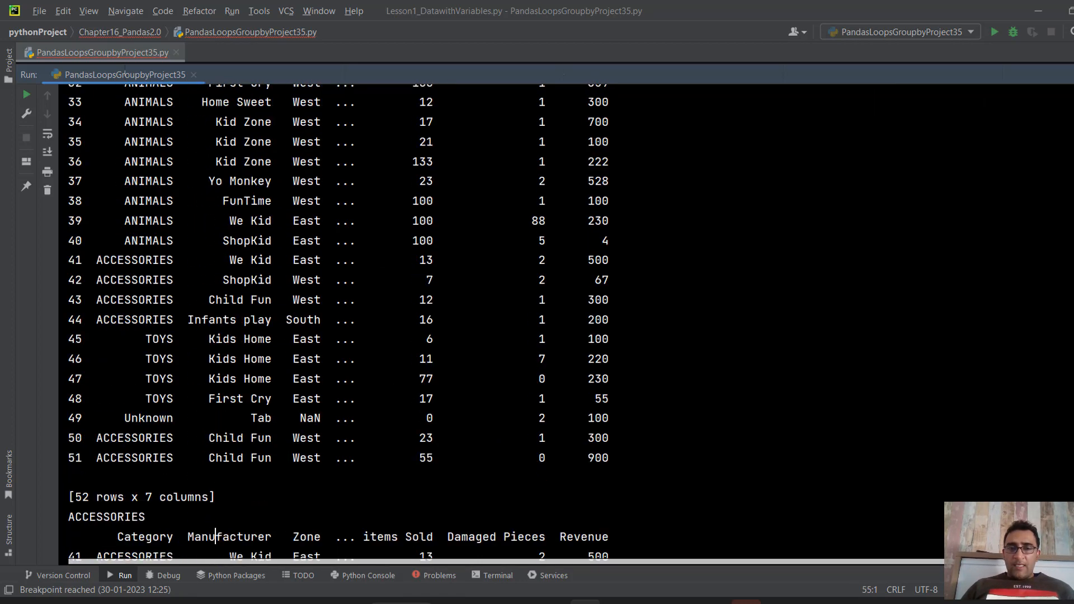
{"action": "double_click", "coordinate": [468, 74]}
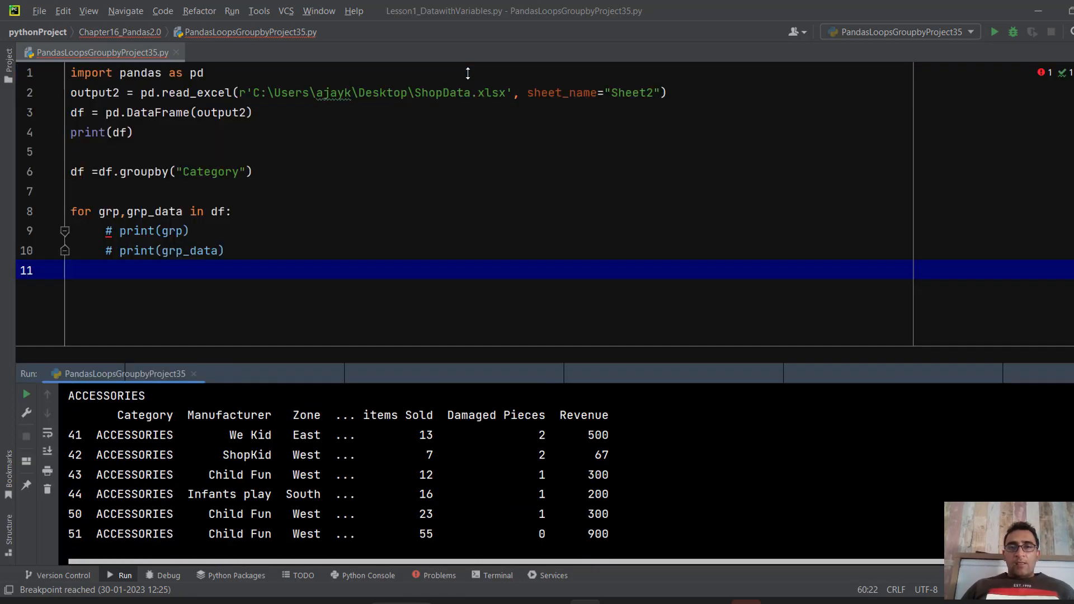
Add the indented line data = grp_data to the loop below the commented-out print statements.
{"action": "left_click", "coordinate": [230, 211]}
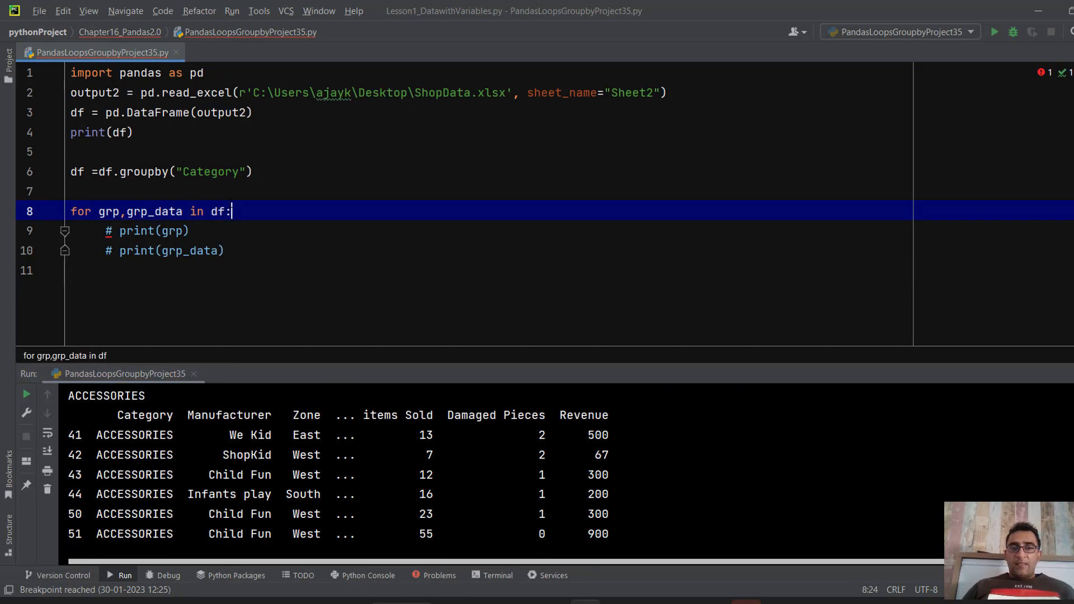
{"action": "key", "text": "Down"}
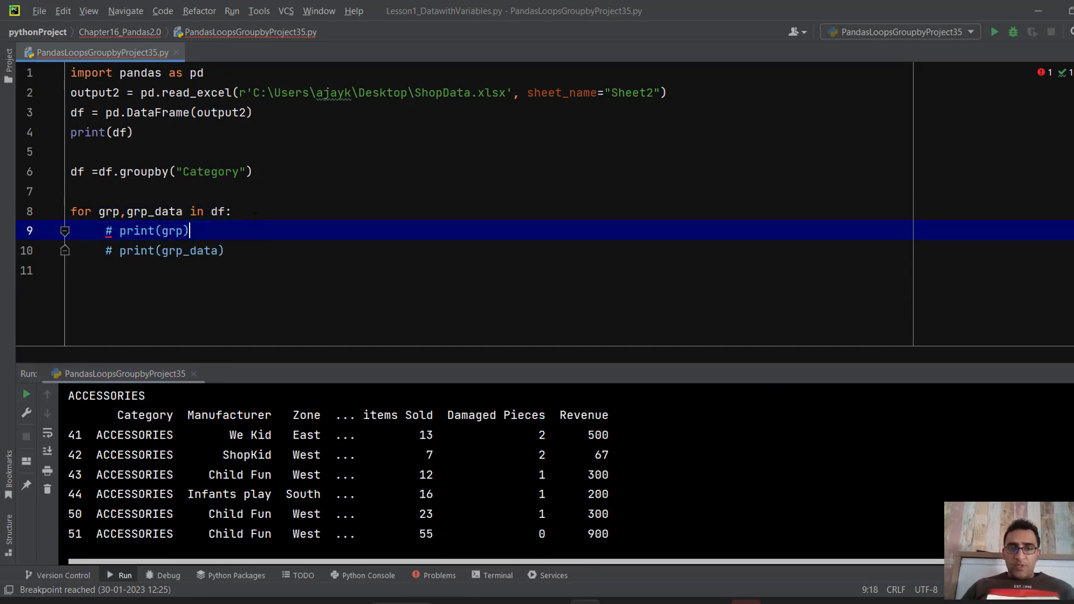
{"action": "left_click", "coordinate": [258, 246]}
{"action": "key", "text": "Return"}
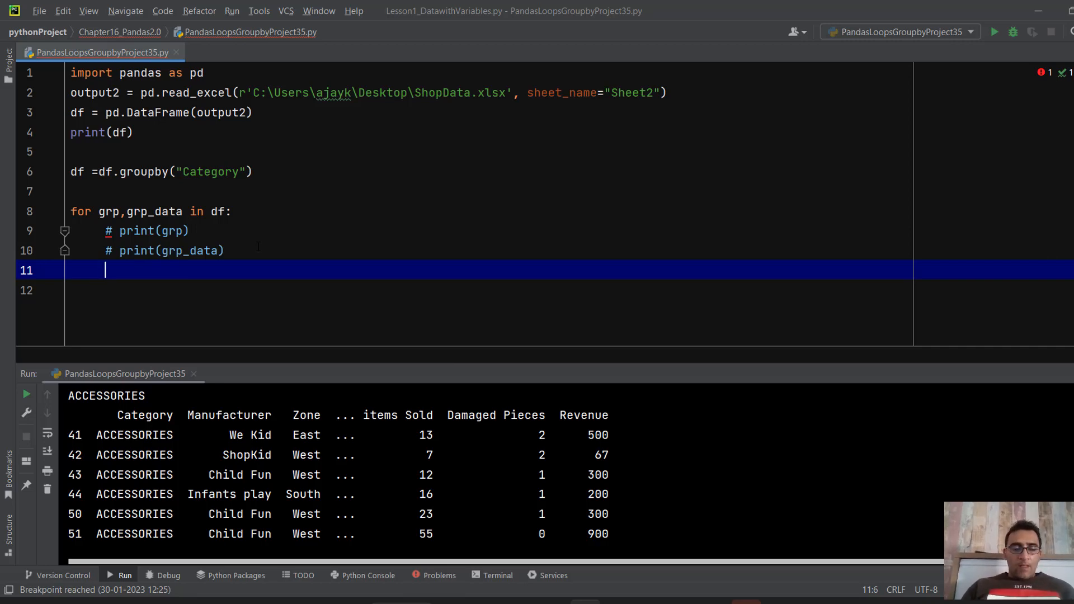
{"action": "type", "text": "data = "}
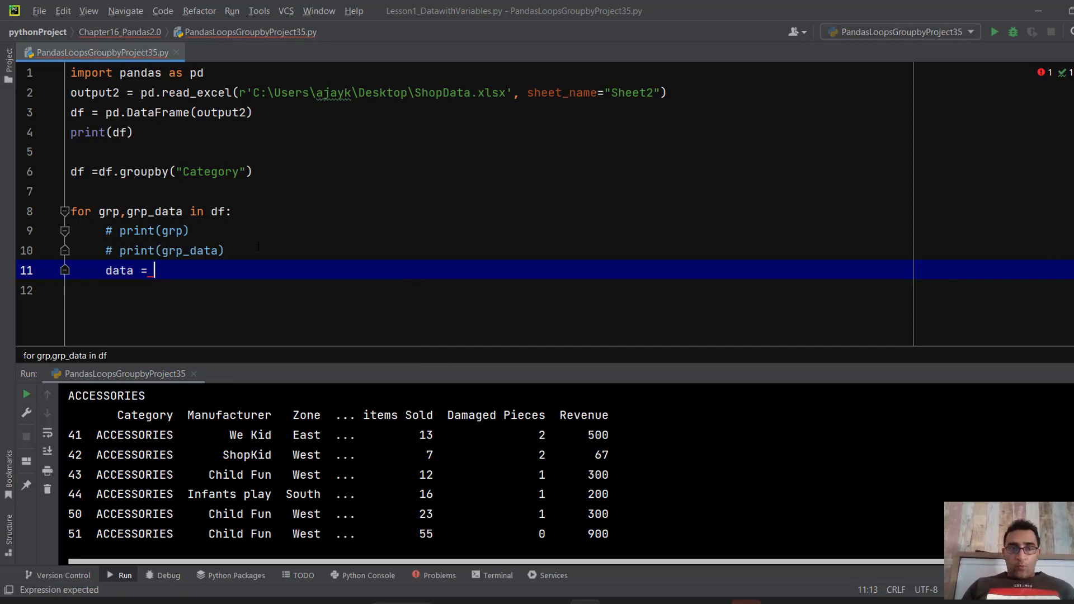
{"action": "type", "text": "grp_data"}
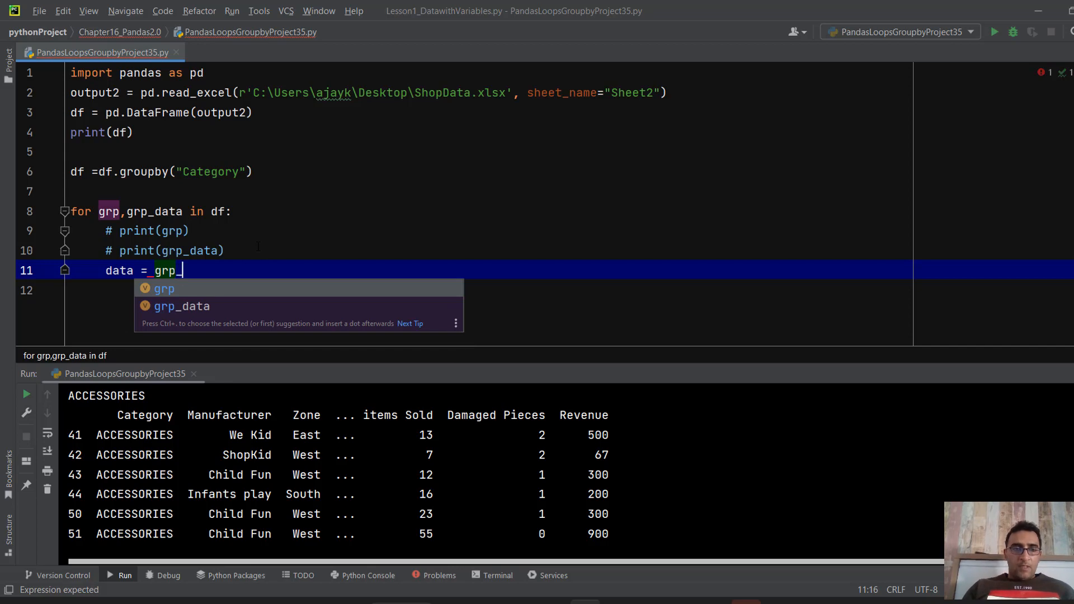
{"action": "key", "text": "Return"}
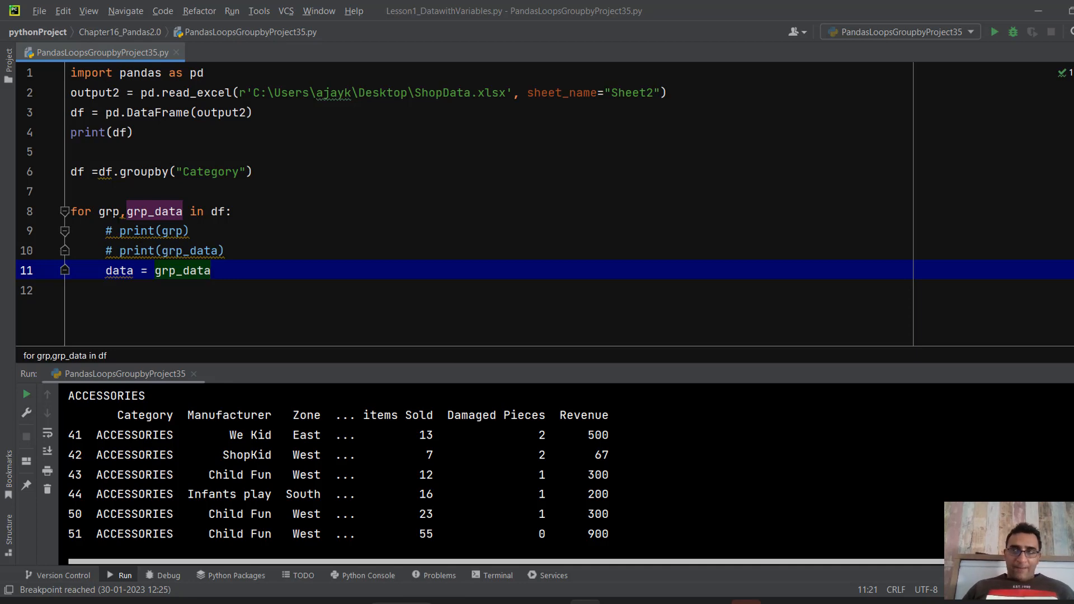
Extend the data assignment to grp_data.nlargest(2,"items Sold") to pick each group's two largest rows by items sold.
{"action": "mouse_move", "coordinate": [110, 212]}
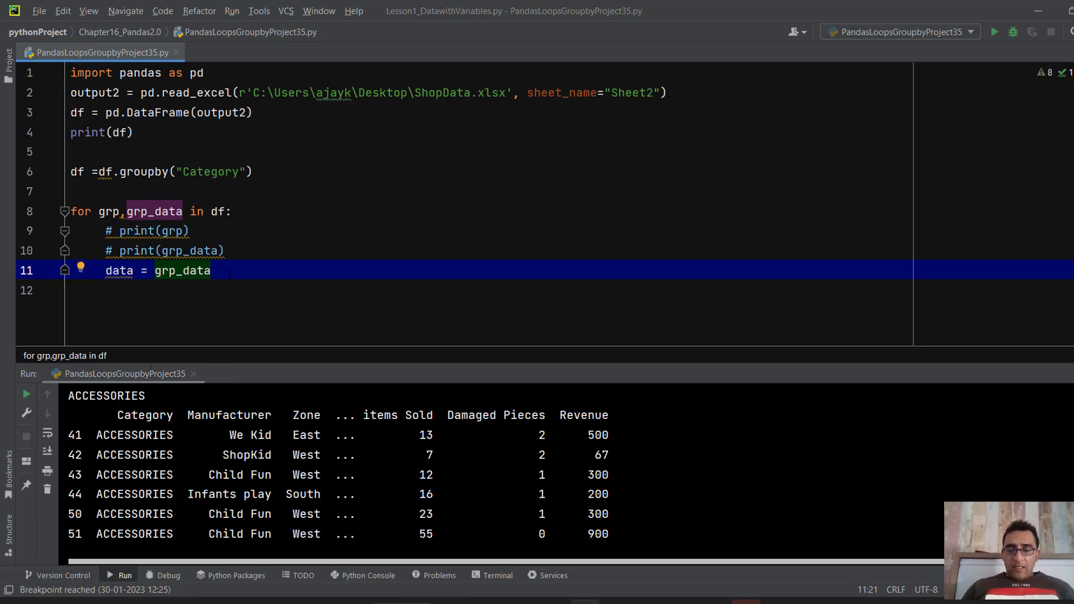
{"action": "type", "text": "."}
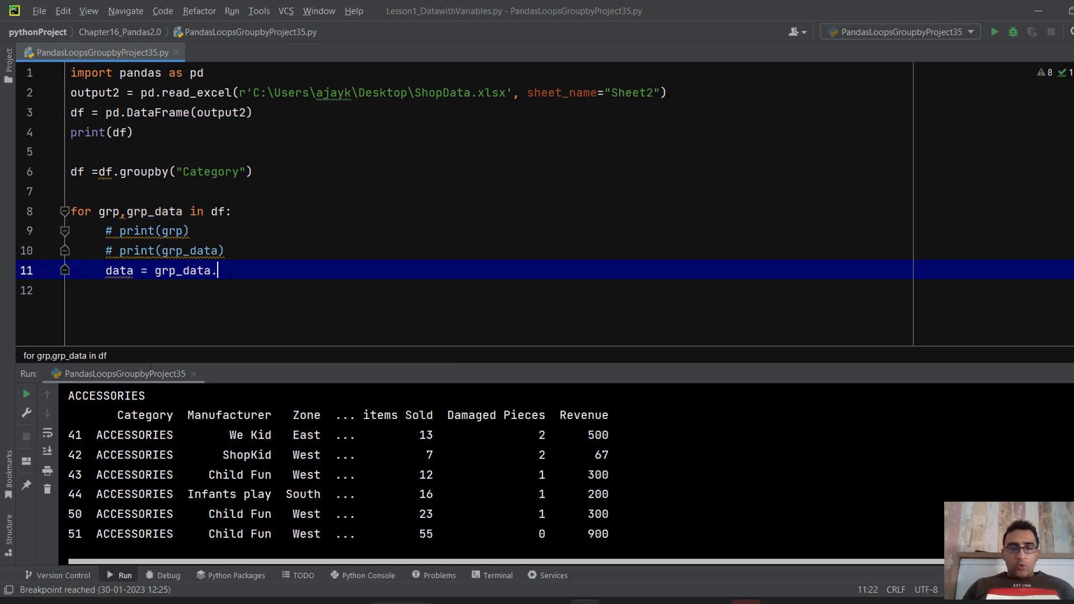
{"action": "type", "text": "n"}
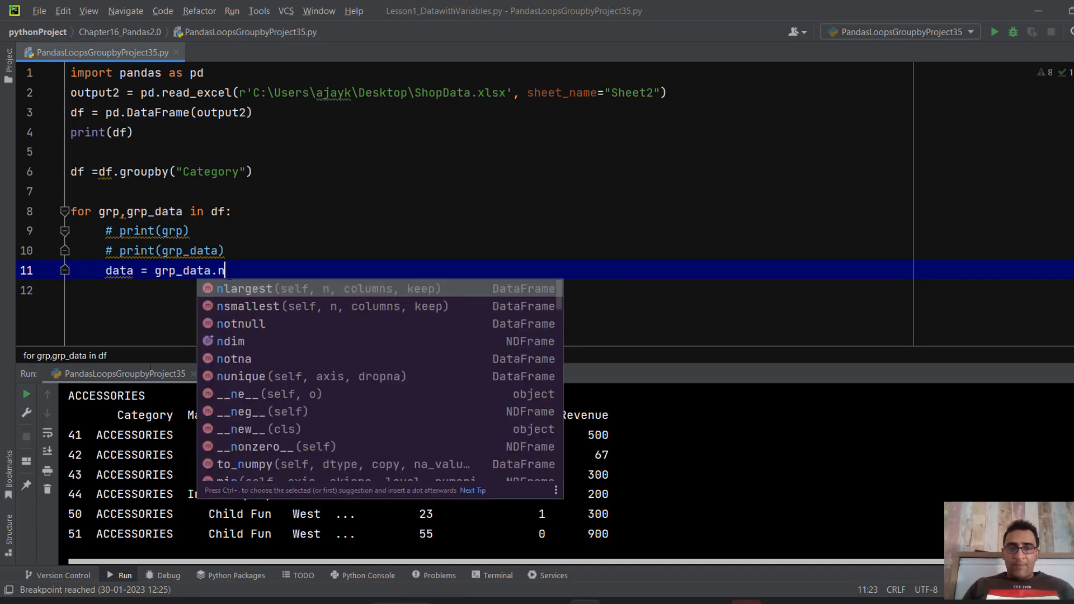
{"action": "key", "text": "Return"}
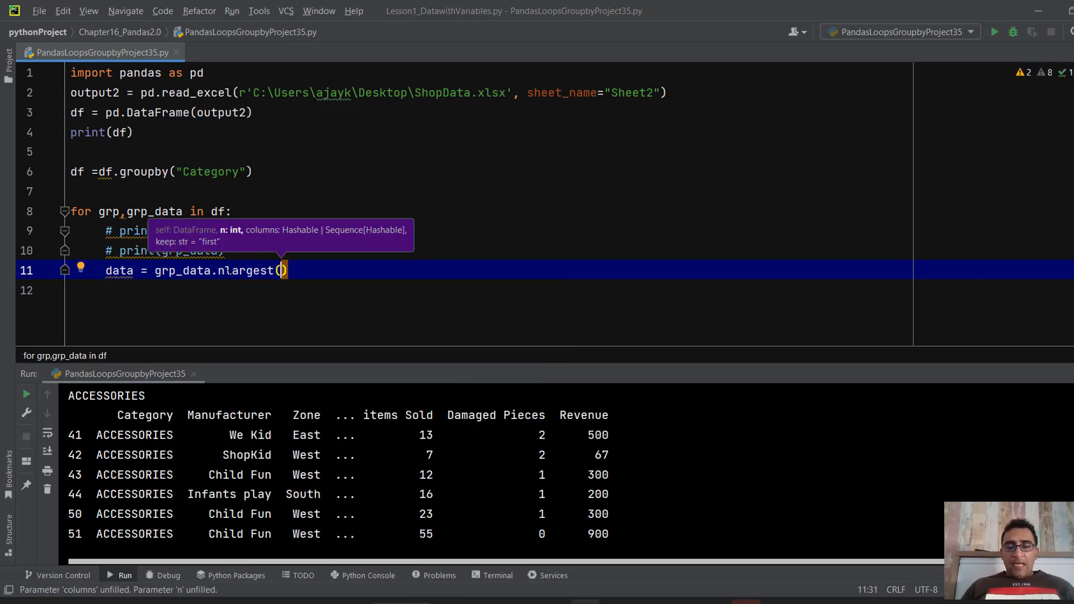
{"action": "type", "text": "2,"}
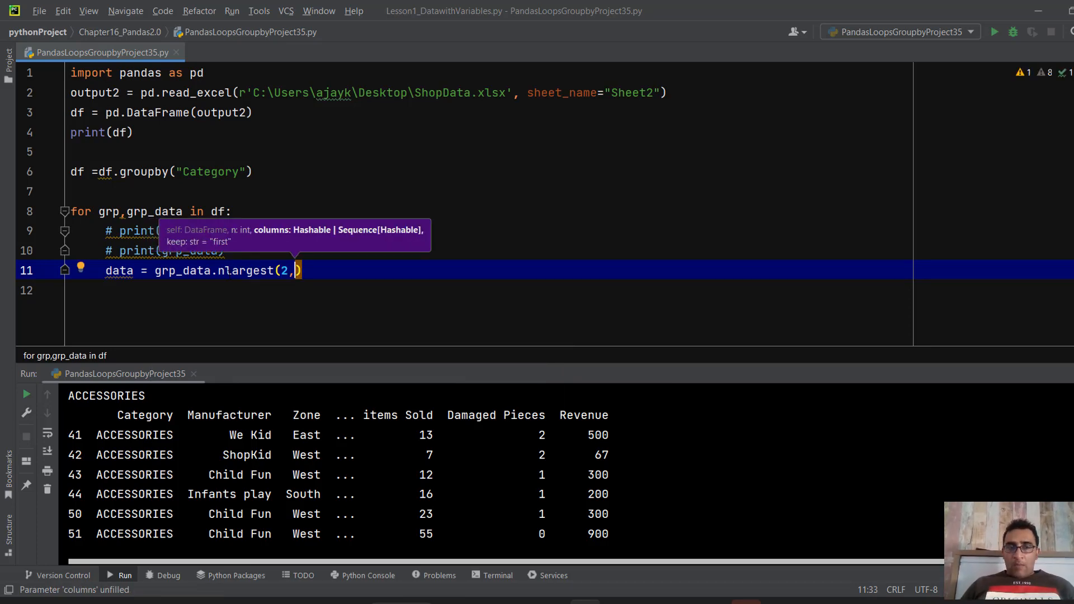
{"action": "type", "text": "\"i"}
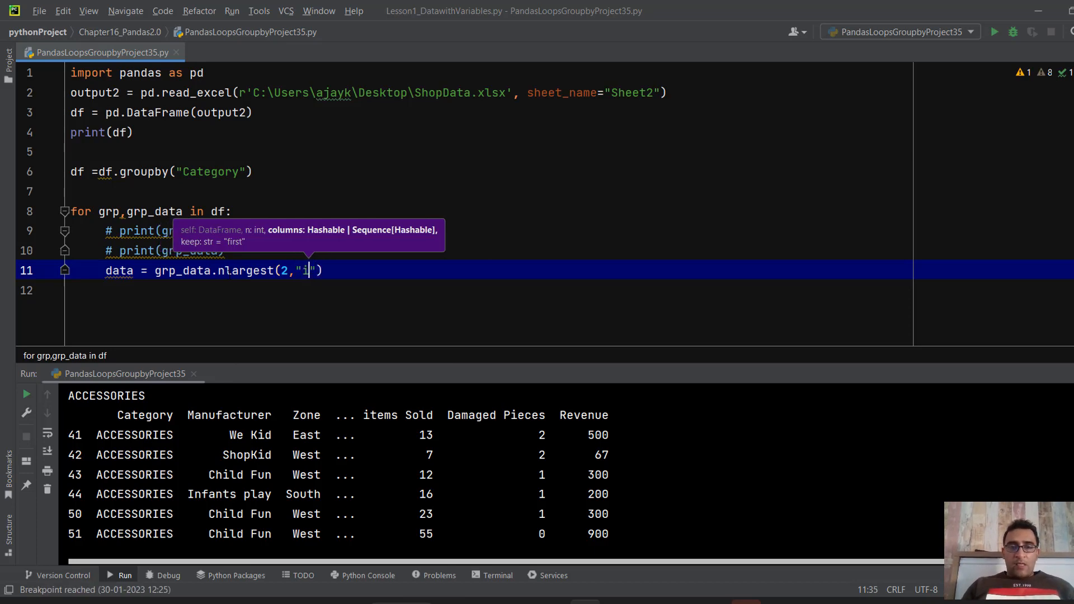
{"action": "type", "text": "tems SO"}
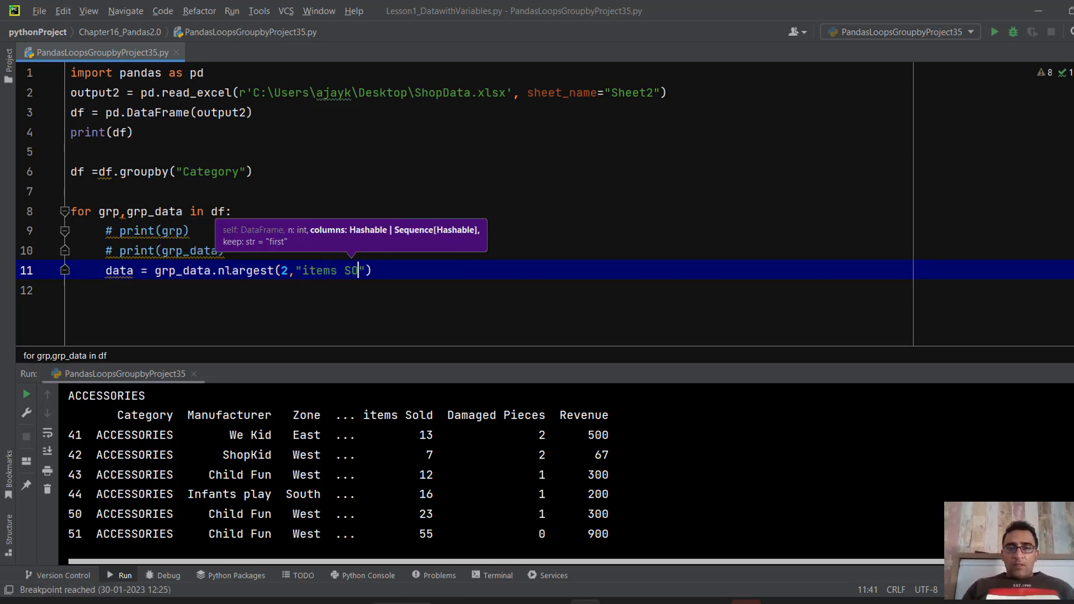
{"action": "key", "text": "BackSpace"}
{"action": "type", "text": "old"}
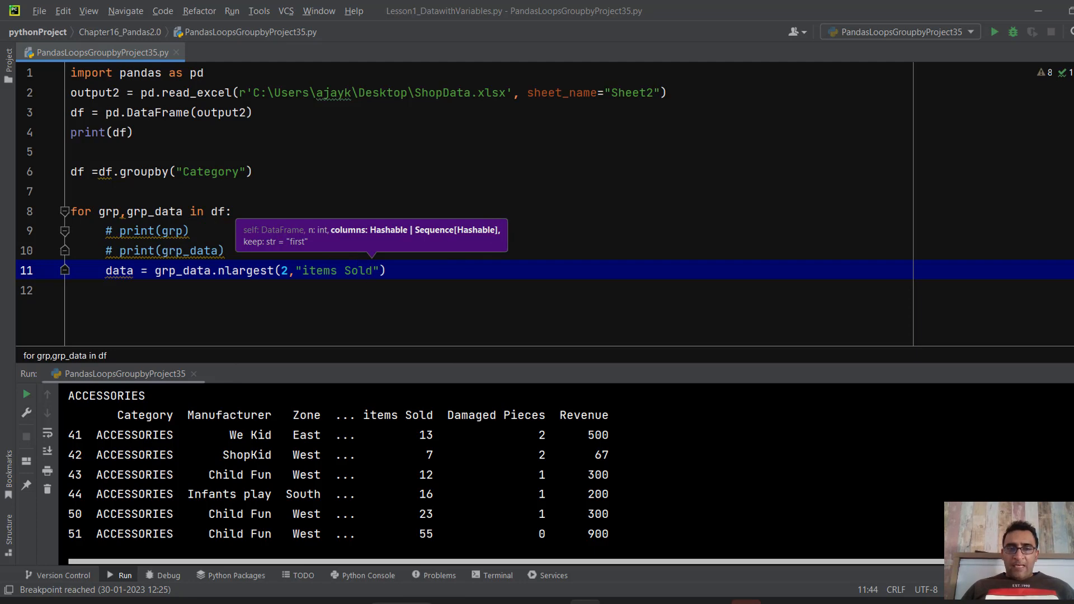
{"action": "left_click", "coordinate": [419, 290]}
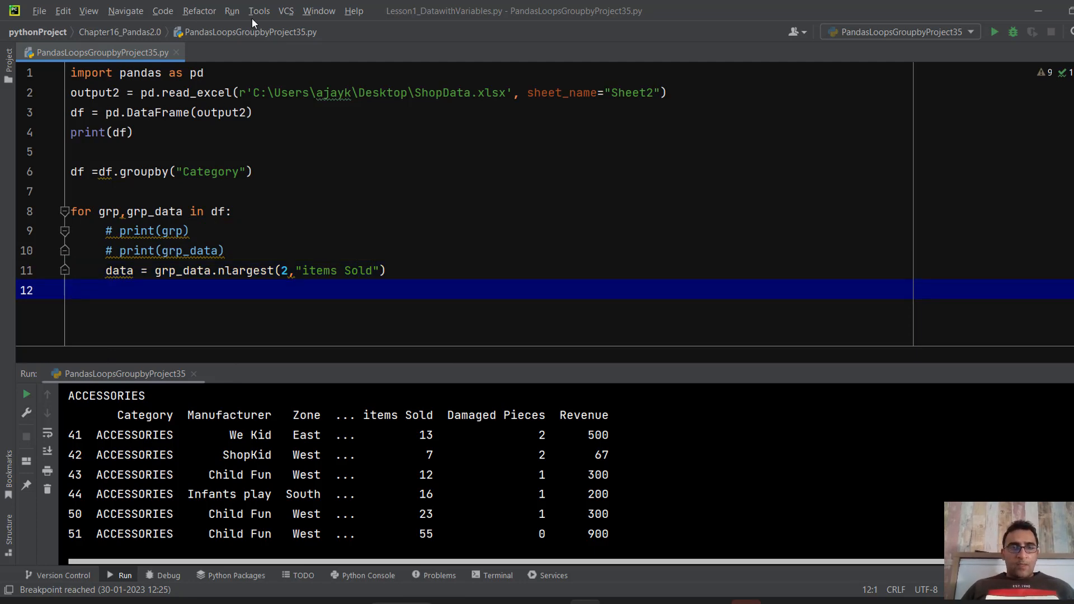
Add print(data) to the loop below the nlargest line and run the PandasLoopsGroupbyProject35 script.
{"action": "left_click", "coordinate": [407, 273]}
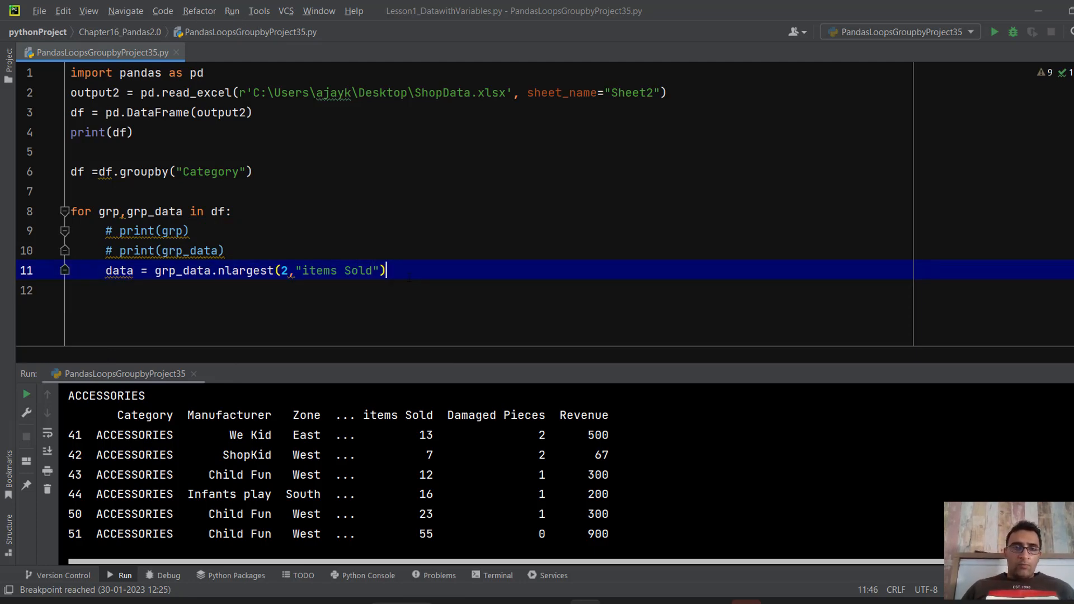
{"action": "key", "text": "Return"}
{"action": "type", "text": "print(Dat"}
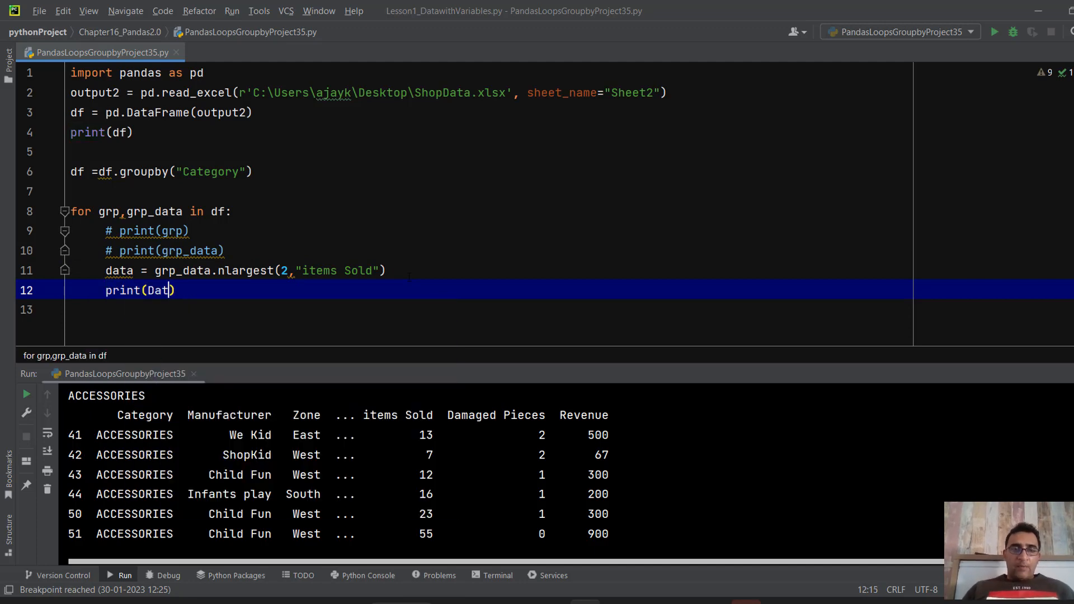
{"action": "key", "text": "BackSpace"}
{"action": "key", "text": "BackSpace"}
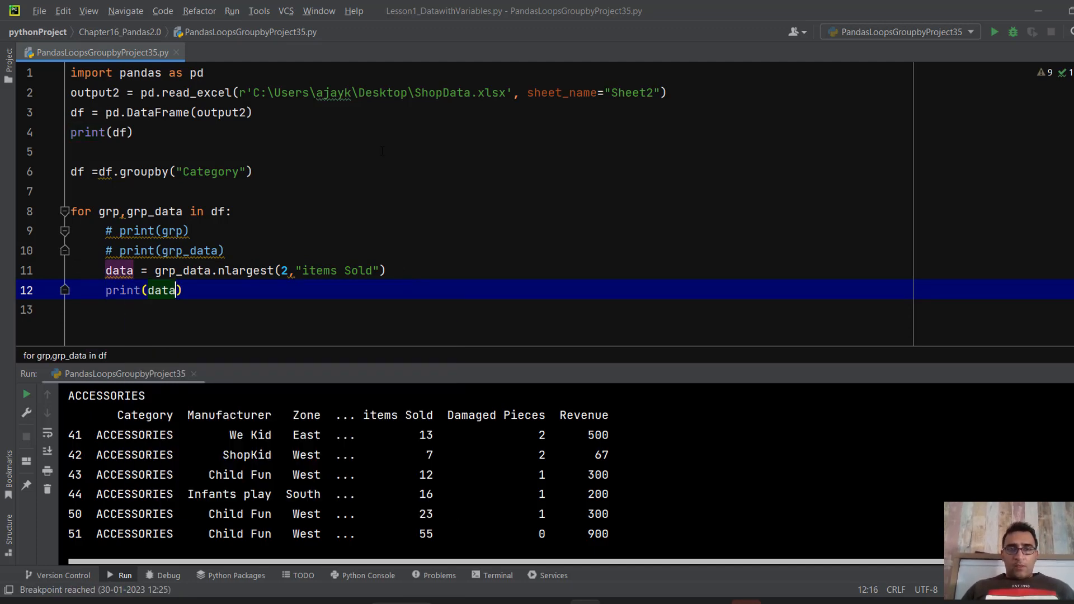
{"action": "left_click", "coordinate": [232, 11]}
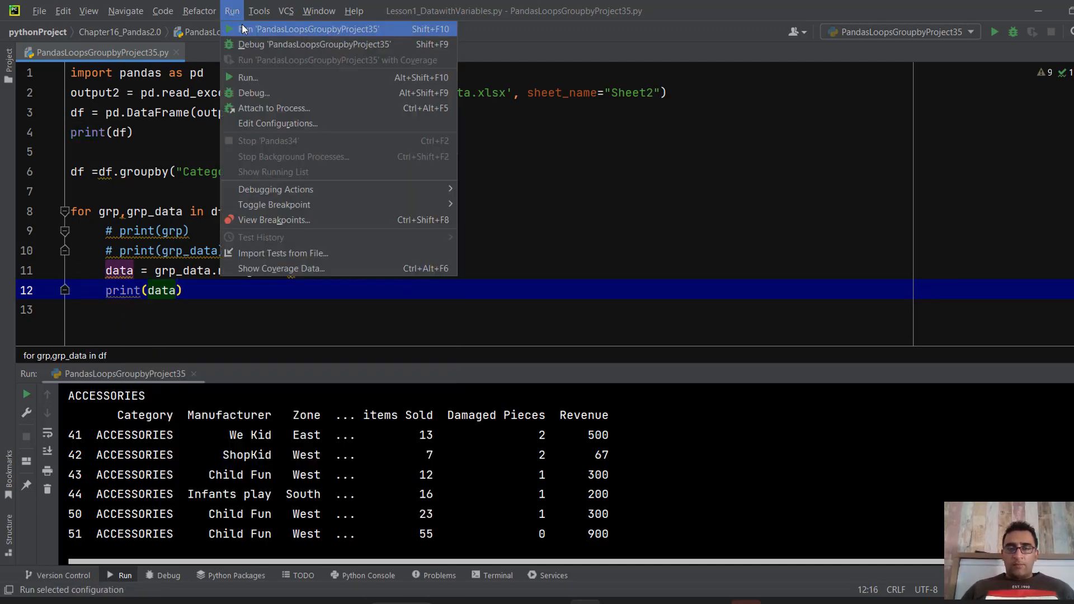
{"action": "left_click", "coordinate": [263, 29]}
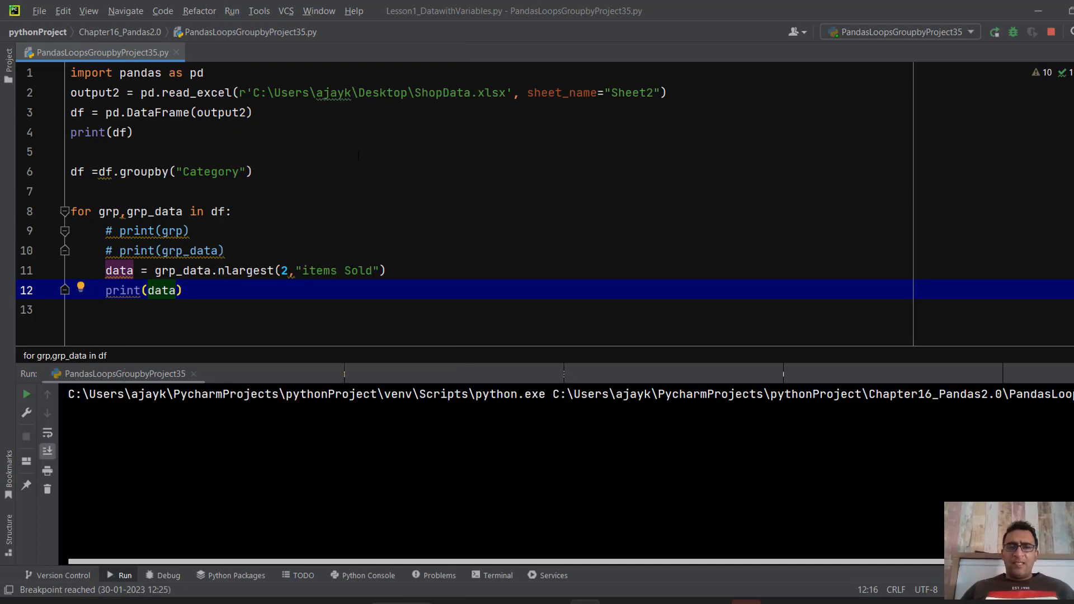
Enlarge the output area and highlight the two ACCESSORIES rows in the grouped results.
{"action": "double_click", "coordinate": [491, 375]}
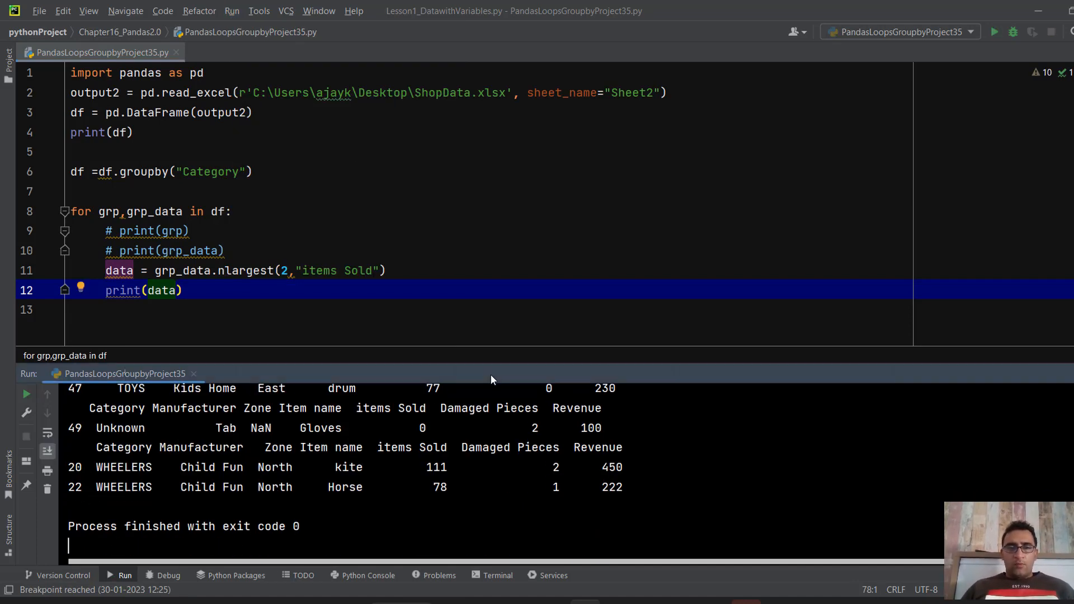
{"action": "left_click", "coordinate": [70, 191]}
{"action": "key", "text": "Up"}
{"action": "key", "text": "Up"}
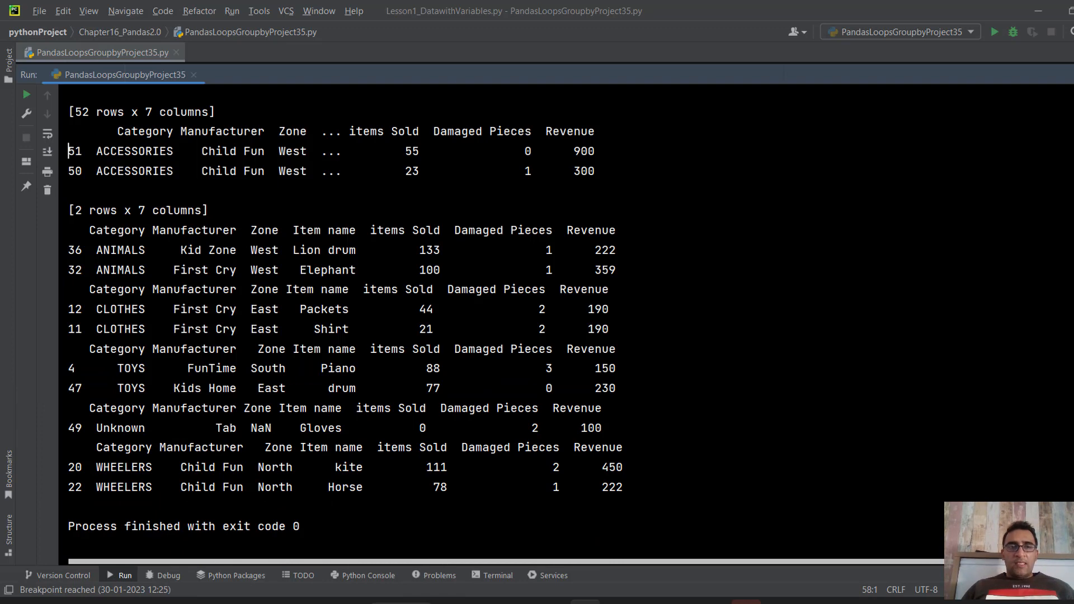
{"action": "key", "text": "shift+Down"}
{"action": "key", "text": "shift+Down"}
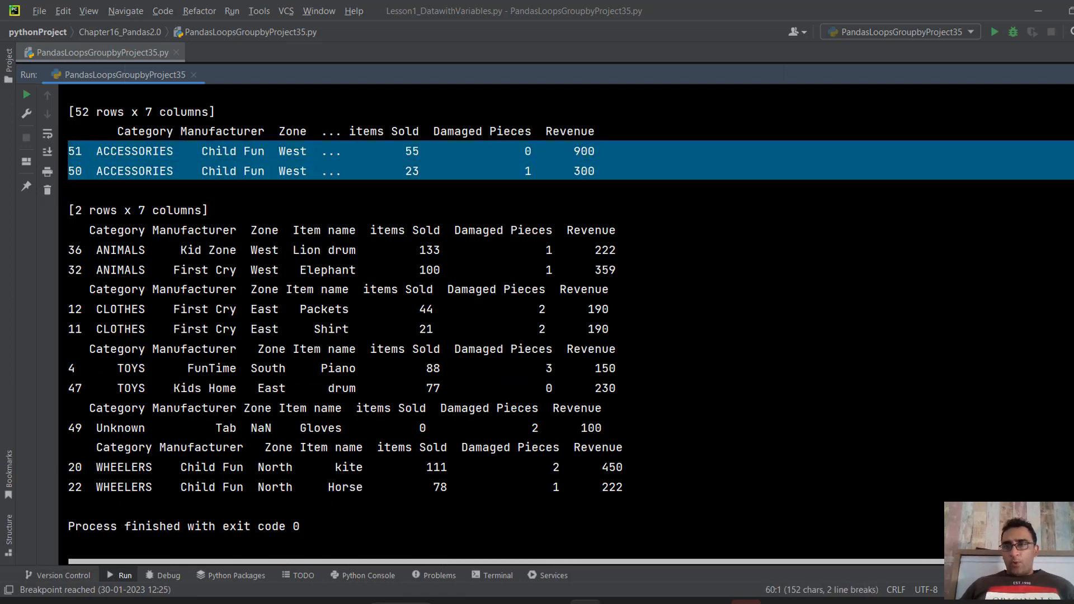
Highlight the two ANIMALS rows in the output, continue past the CLOTHES rows, and restore the output area's size.
{"action": "key", "text": "Down"}
{"action": "key", "text": "Down"}
{"action": "key", "text": "Down"}
{"action": "key", "text": "Down"}
{"action": "key", "text": "Up"}
{"action": "key", "text": "shift+Down"}
{"action": "key", "text": "shift+Down"}
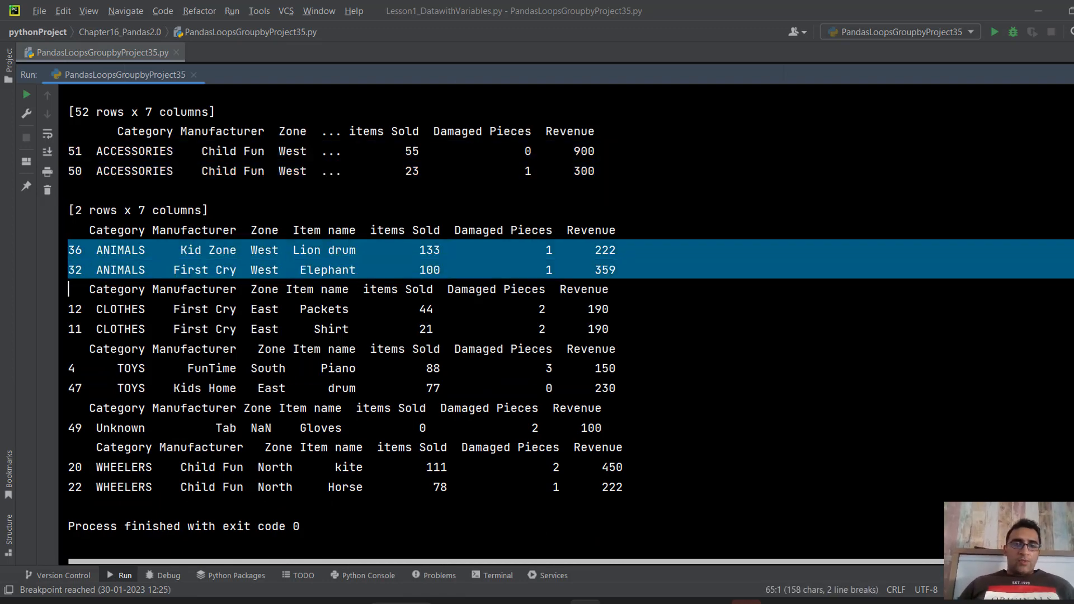
{"action": "key", "text": "Down"}
{"action": "key", "text": "Down"}
{"action": "key", "text": "Down"}
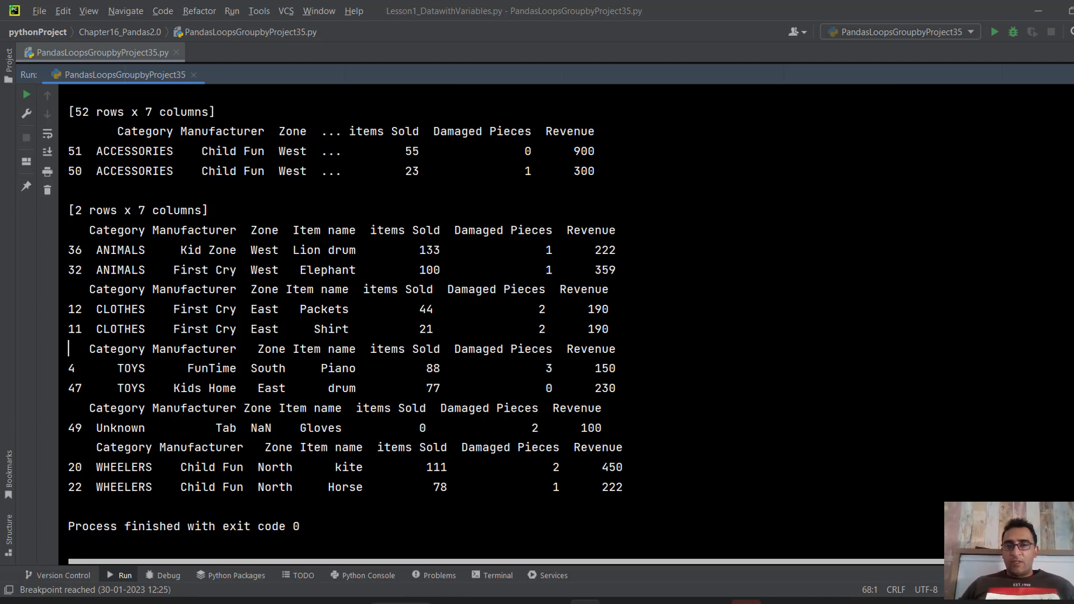
{"action": "double_click", "coordinate": [502, 78]}
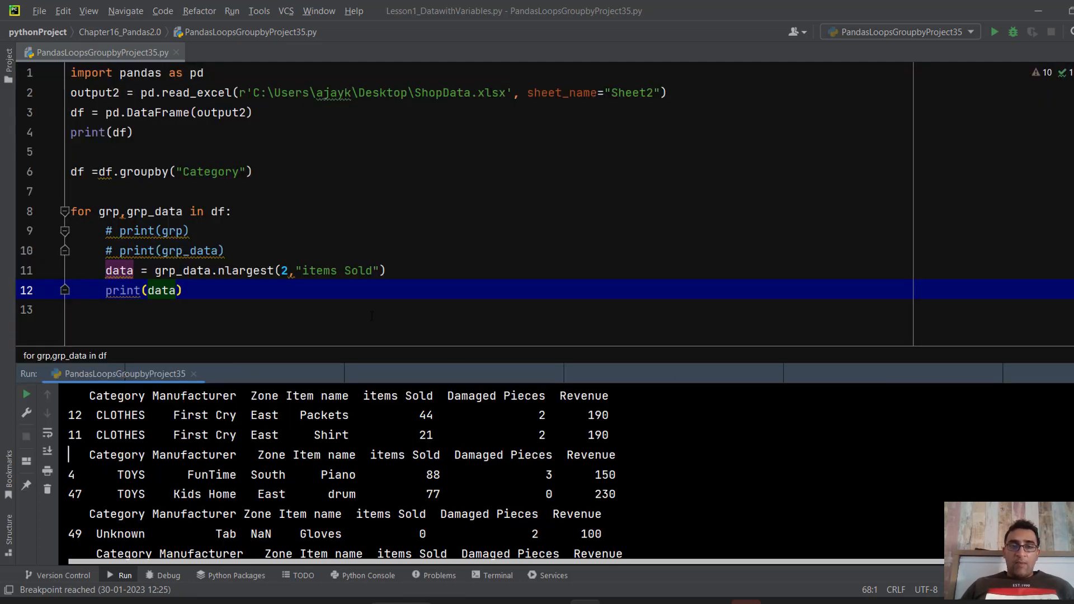
Shrink the output area slightly and highlight the grp_data.nlargest(2,"items Sold") expression in the loop for review.
{"action": "left_click", "coordinate": [433, 321]}
{"action": "left_click_drag", "start_coordinate": [471, 369], "coordinate": [471, 386]}
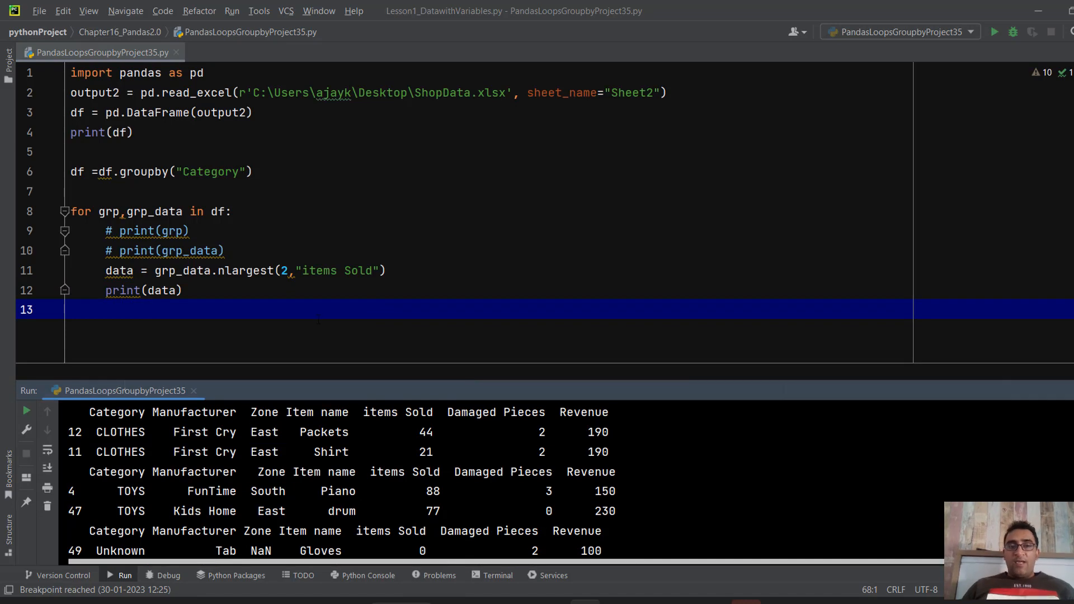
{"action": "left_click", "coordinate": [314, 316]}
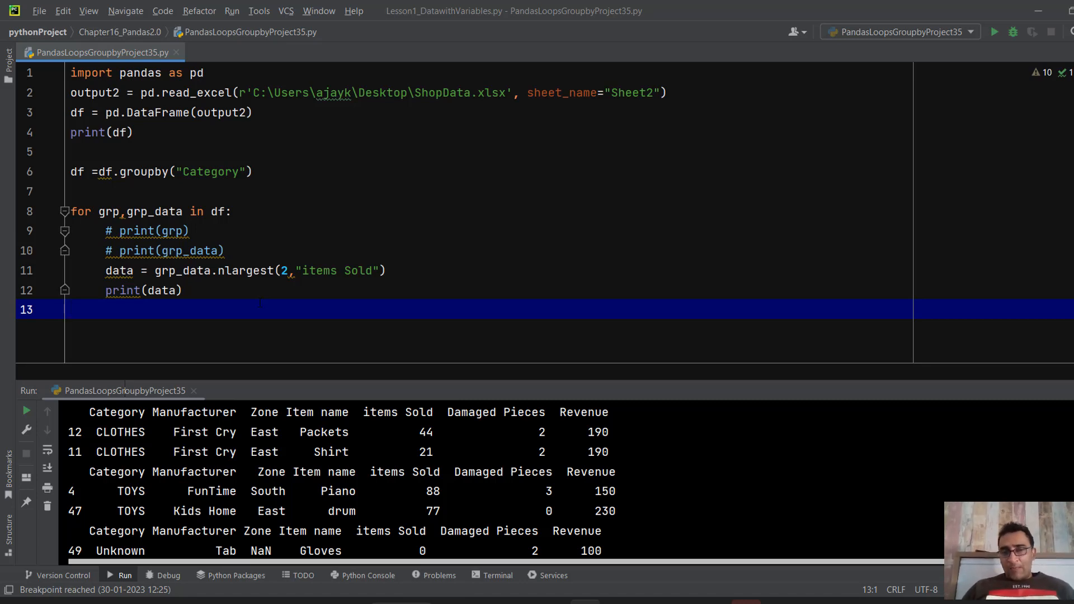
{"action": "left_click", "coordinate": [156, 271]}
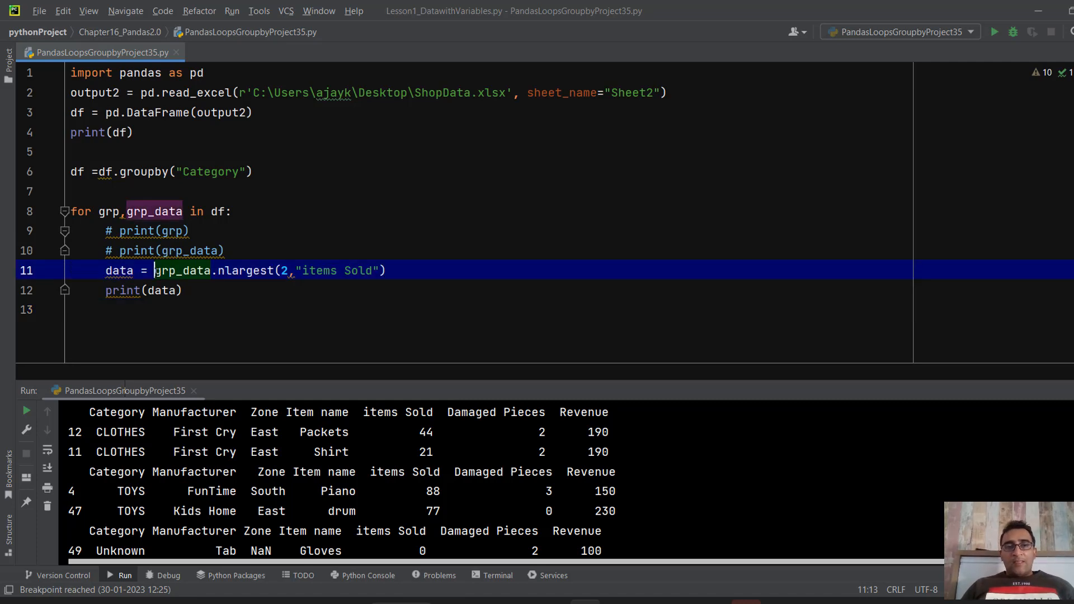
{"action": "left_click_drag", "start_coordinate": [156, 271], "coordinate": [414, 272]}
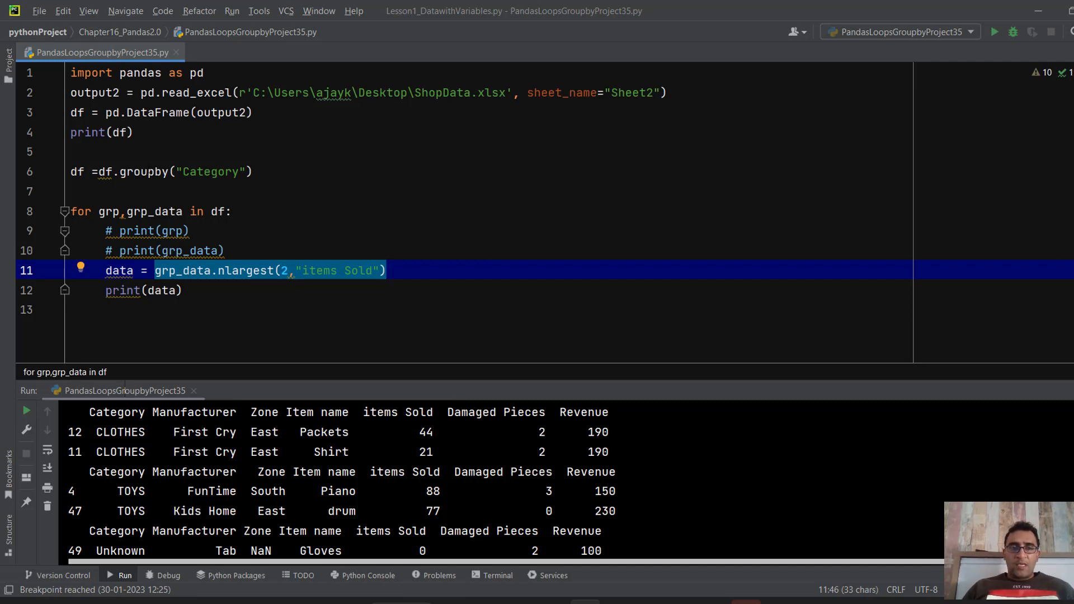
{"action": "left_click", "coordinate": [147, 171]}
{"action": "left_click", "coordinate": [157, 272]}
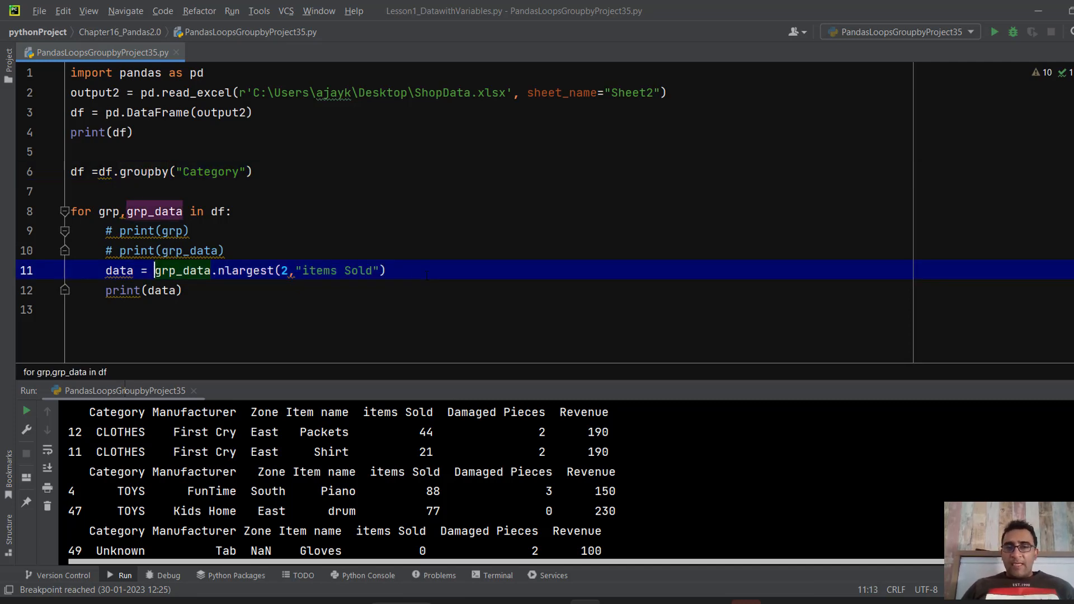
{"action": "key", "text": "shift+End"}
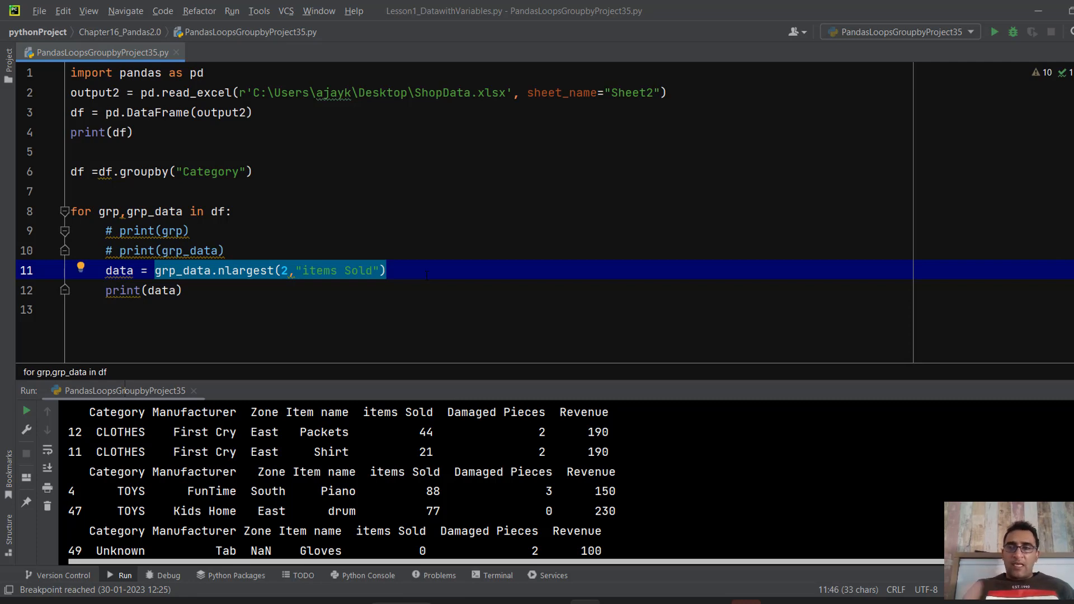
{"action": "left_click", "coordinate": [331, 229]}
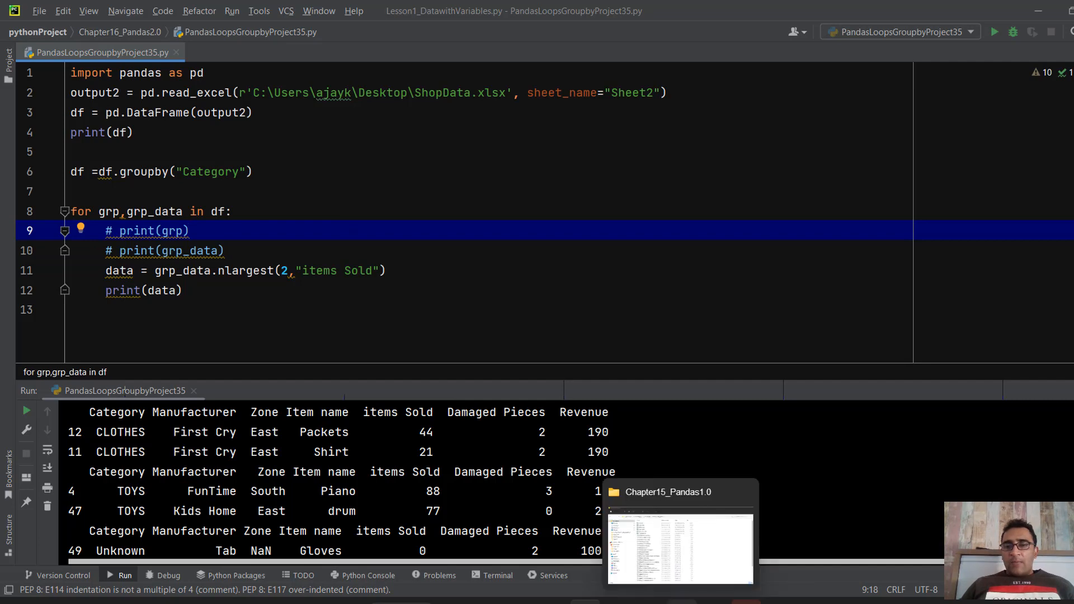
Switch to ShopData.xlsx in Excel and create a PivotTable from Sheet2's Table2 on a new worksheet.
{"action": "left_click", "coordinate": [648, 506]}
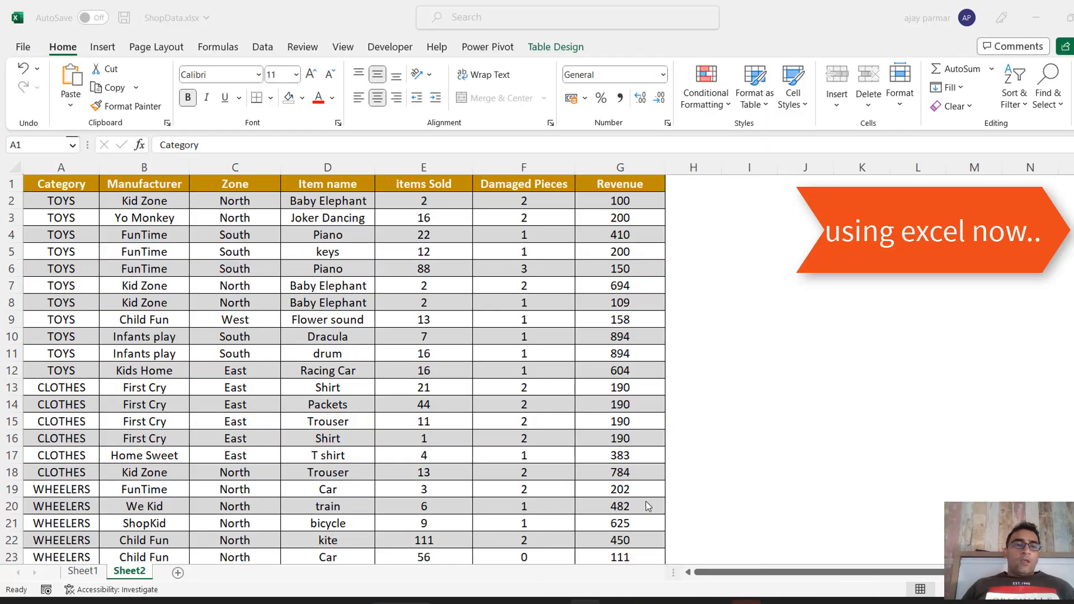
{"action": "left_click", "coordinate": [223, 263]}
{"action": "left_click", "coordinate": [64, 174]}
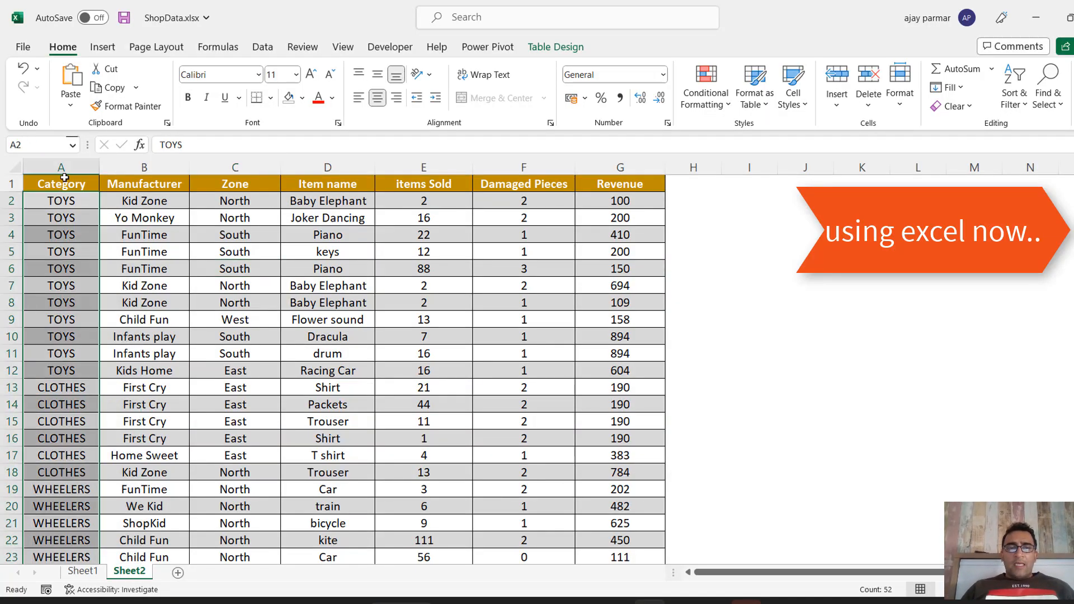
{"action": "left_click", "coordinate": [116, 184]}
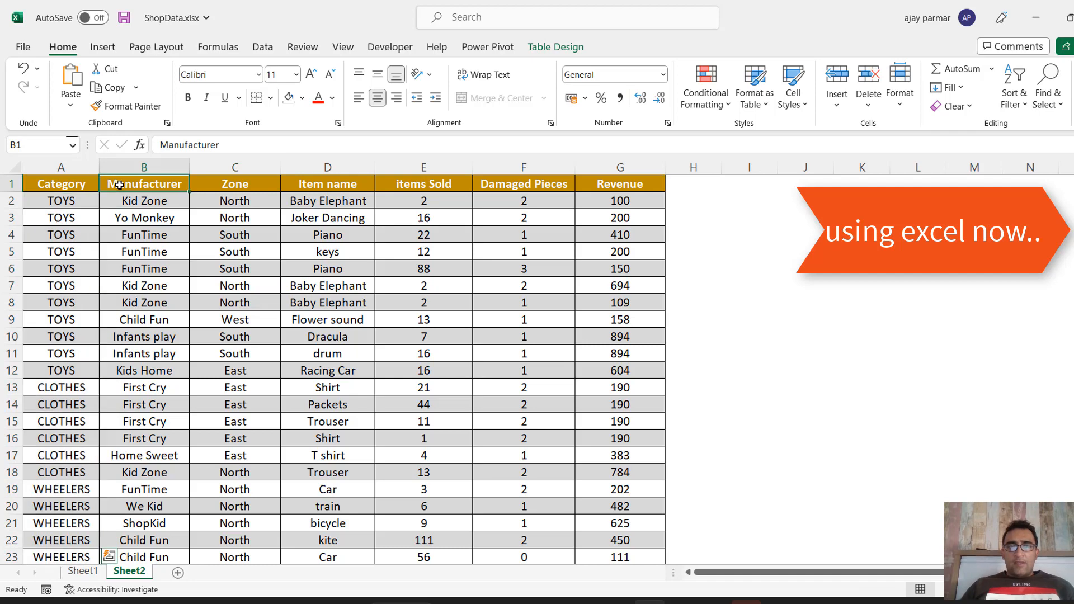
{"action": "left_click", "coordinate": [102, 47]}
{"action": "left_click", "coordinate": [37, 106]}
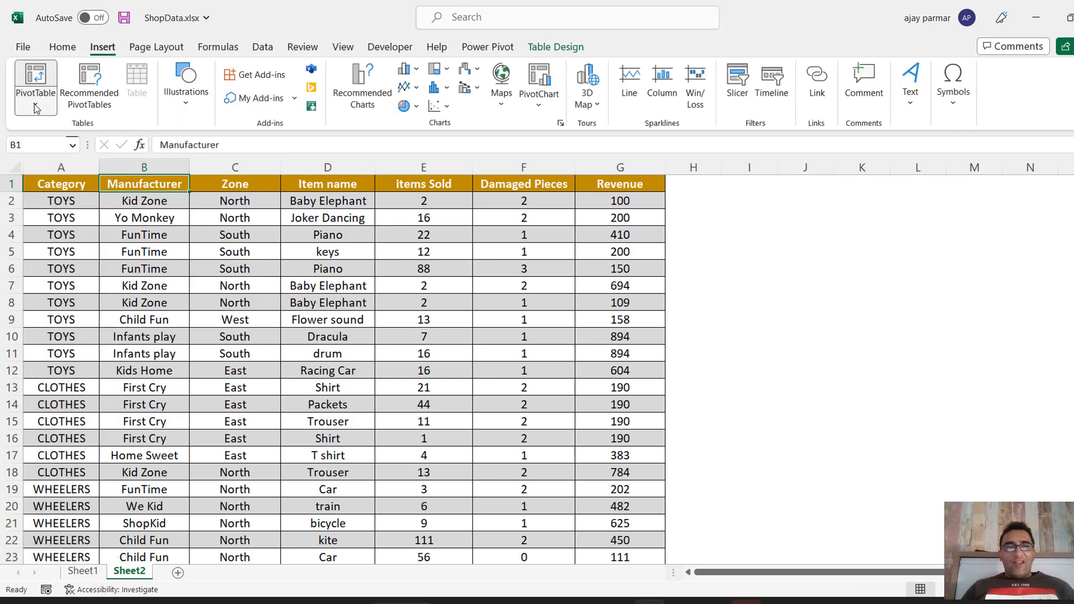
{"action": "left_click", "coordinate": [102, 133]}
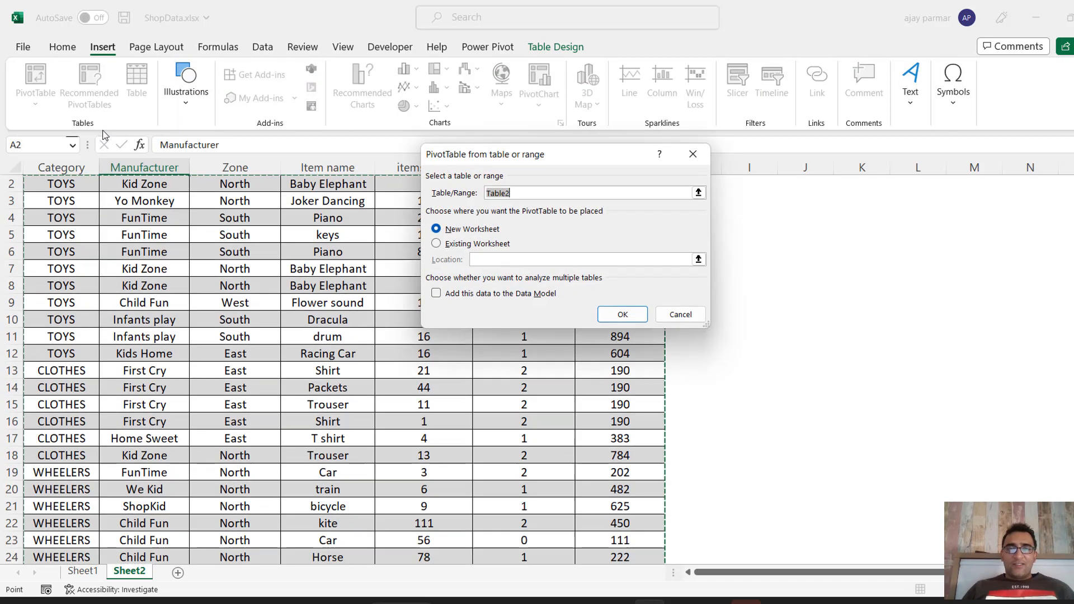
{"action": "left_click", "coordinate": [636, 315]}
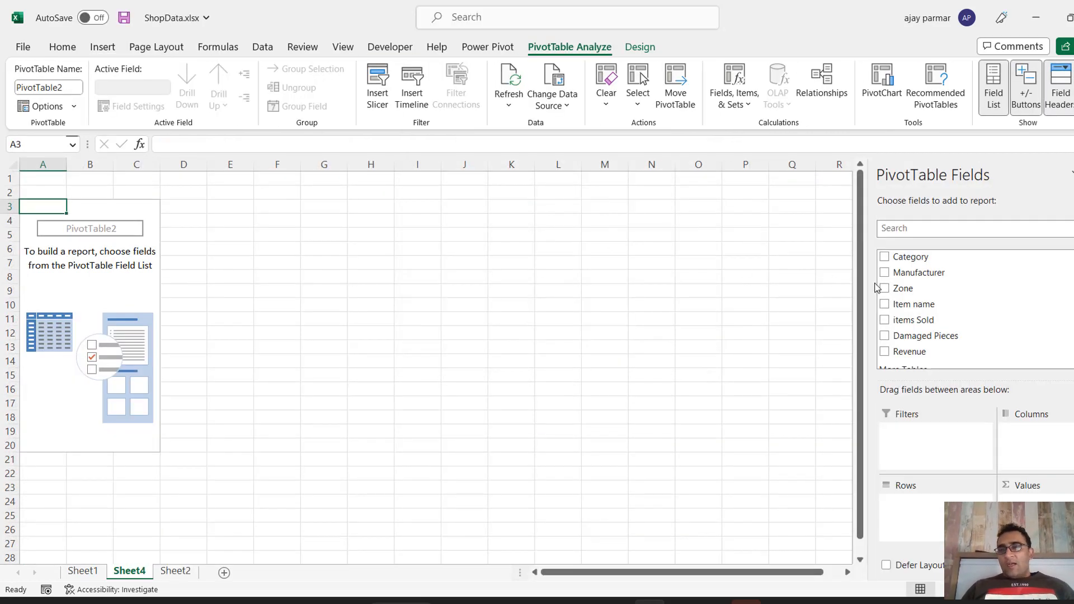
Add Category, Manufacturer, Zone and Item name as pivot rows, with sums of items Sold, Damaged Pieces and Revenue as values.
{"action": "left_click", "coordinate": [884, 257]}
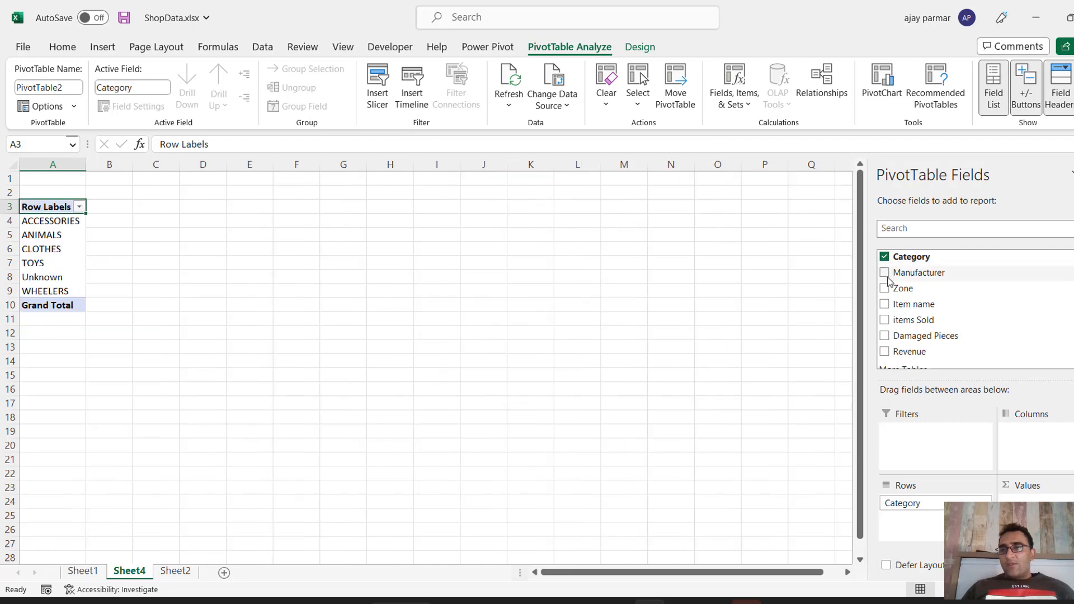
{"action": "left_click", "coordinate": [884, 272]}
{"action": "left_click", "coordinate": [884, 288]}
{"action": "left_click", "coordinate": [885, 303]}
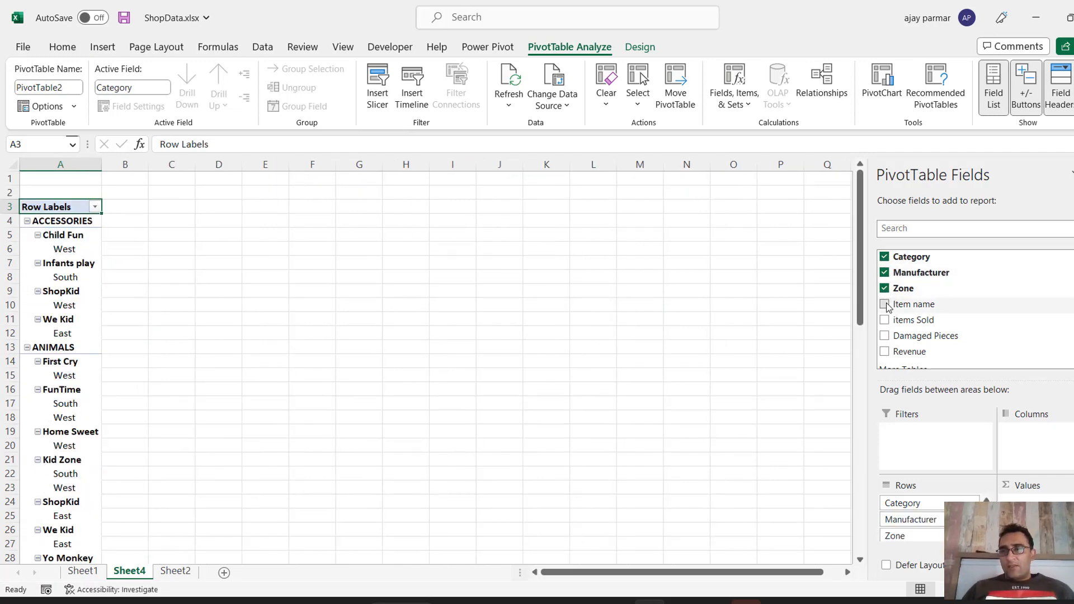
{"action": "left_click_drag", "start_coordinate": [908, 323], "coordinate": [1032, 514]}
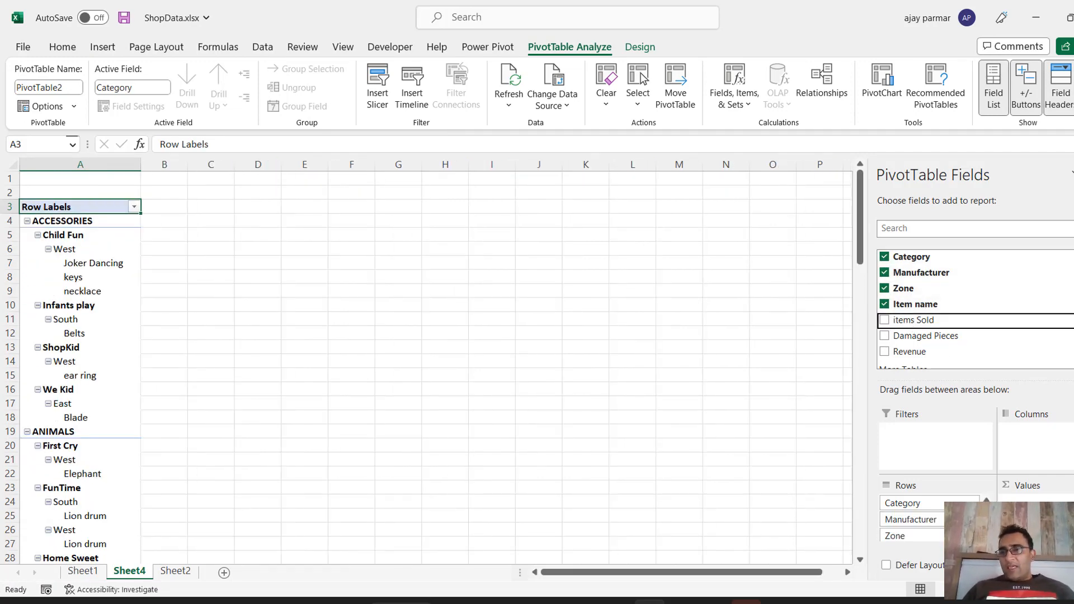
{"action": "left_click", "coordinate": [884, 336]}
{"action": "left_click", "coordinate": [884, 351]}
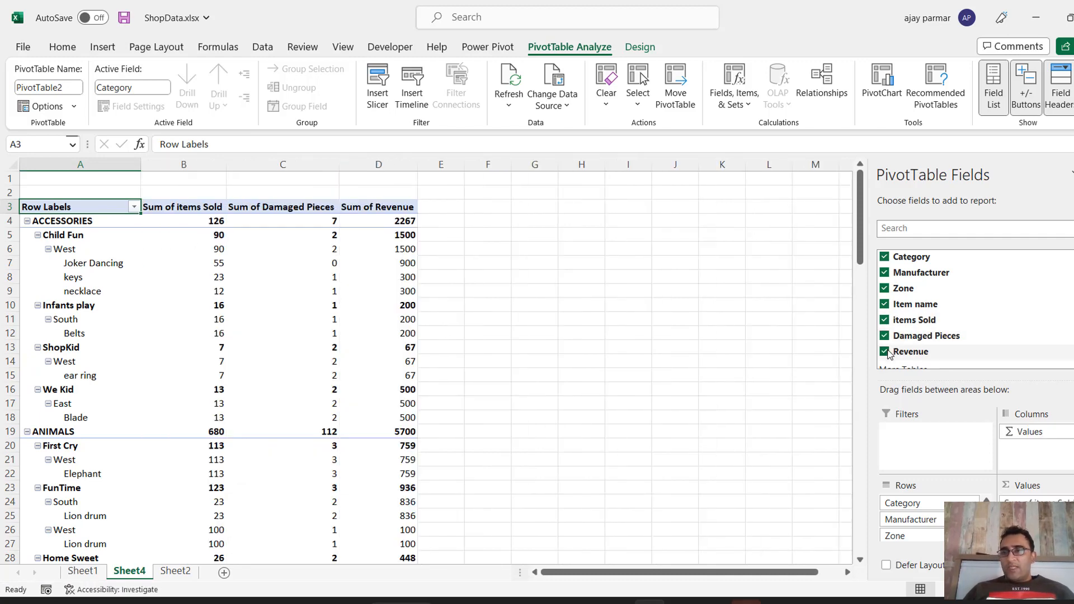
Hide all subtotals in the PivotTable and change its report layout to tabular form.
{"action": "left_click", "coordinate": [134, 235]}
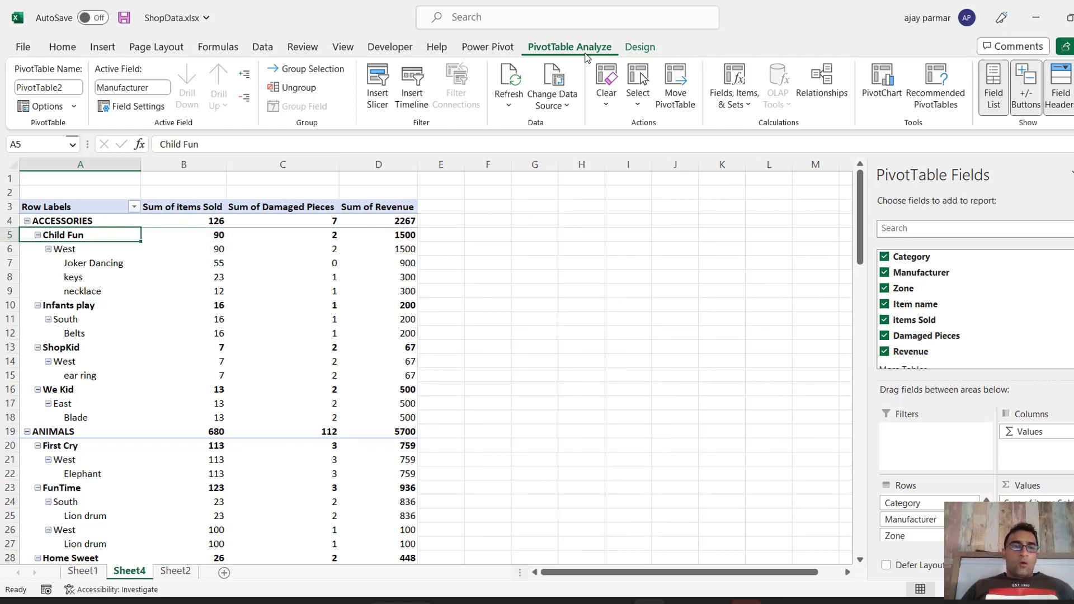
{"action": "left_click", "coordinate": [639, 47]}
{"action": "left_click", "coordinate": [34, 101]}
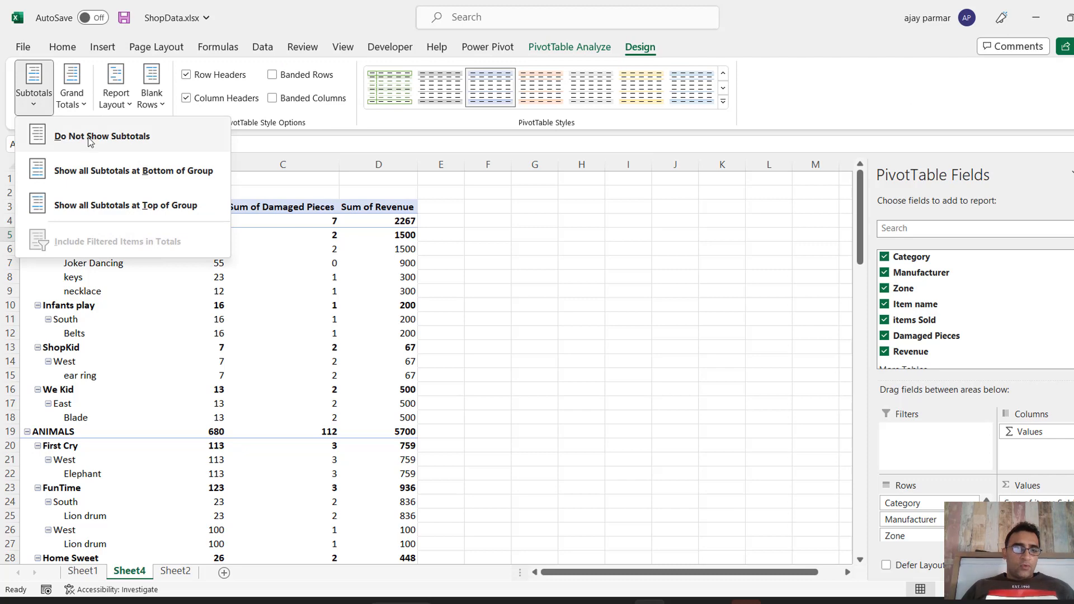
{"action": "left_click", "coordinate": [79, 136]}
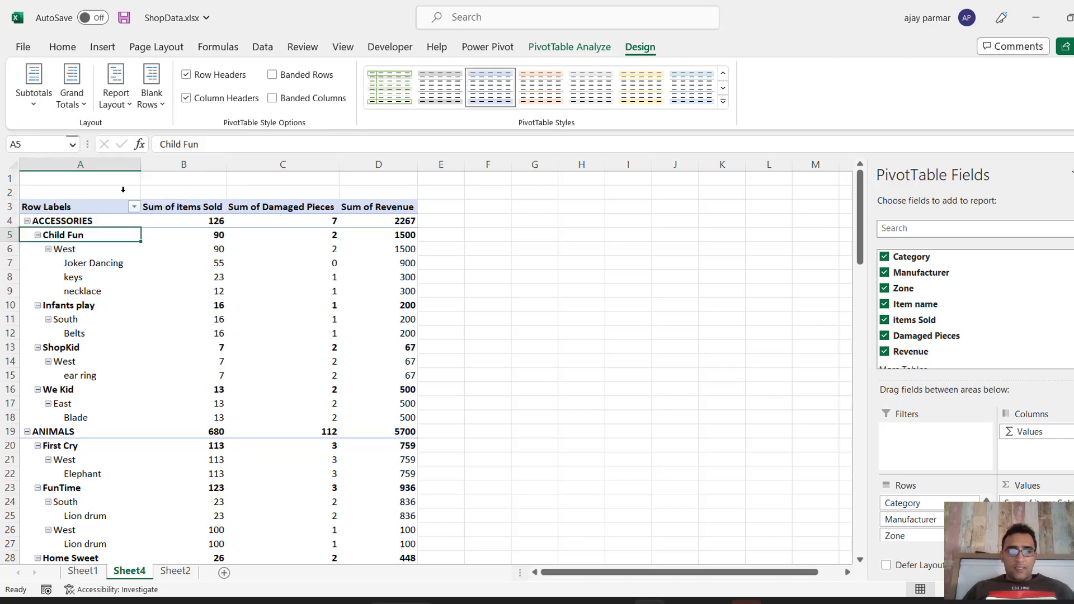
{"action": "left_click", "coordinate": [119, 103]}
{"action": "left_click", "coordinate": [189, 207]}
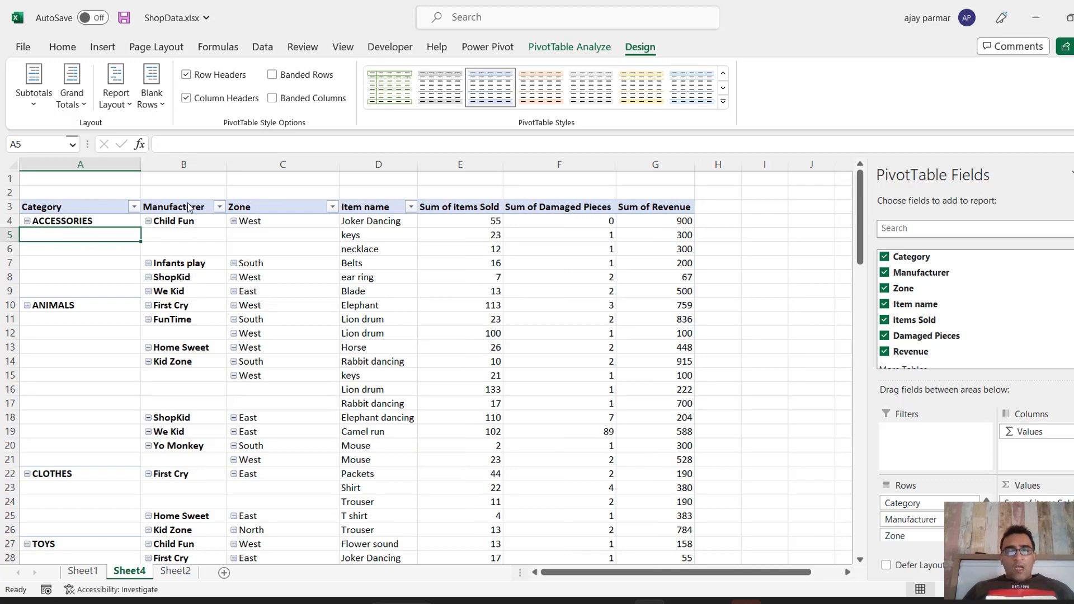
Highlight the first four ACCESSORIES rows of the PivotTable from Zone through Sum of items Sold.
{"action": "left_click", "coordinate": [484, 219]}
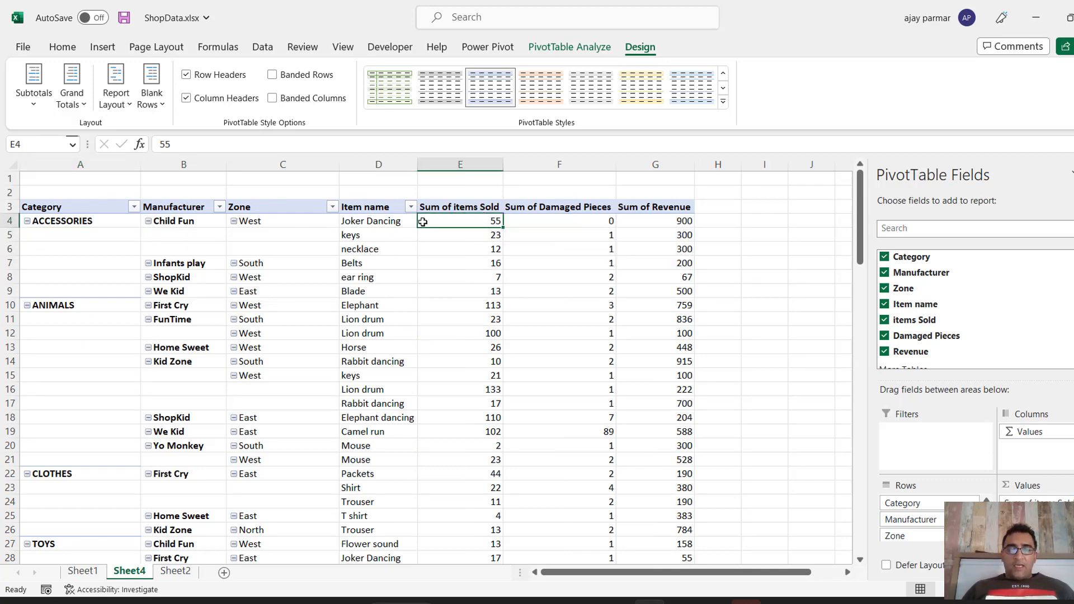
{"action": "key", "text": "shift+Down"}
{"action": "key", "text": "shift+Down"}
{"action": "key", "text": "shift+Down"}
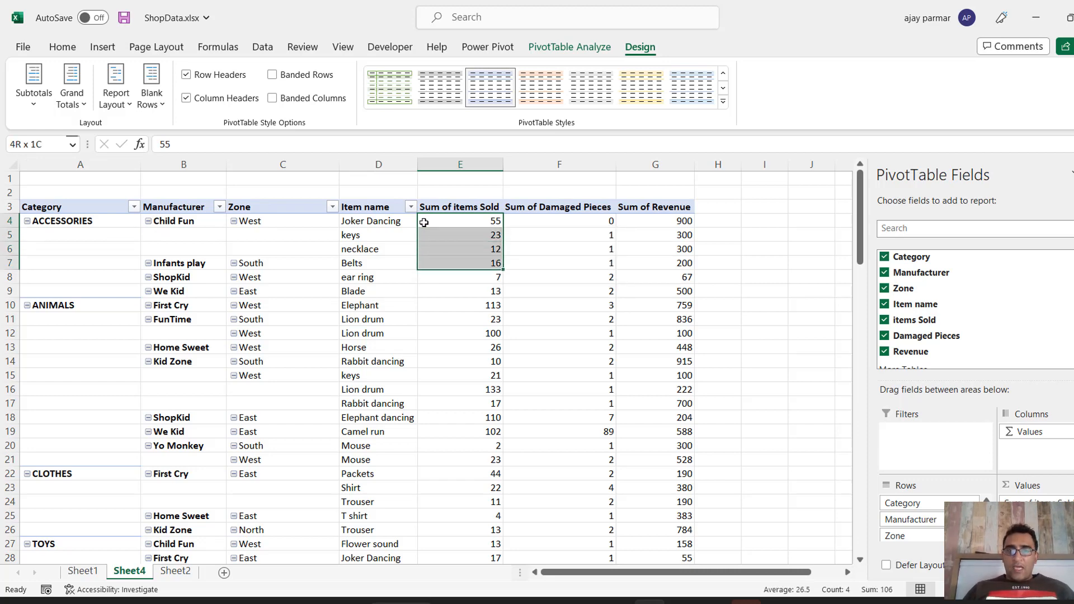
{"action": "key", "text": "shift+Left"}
{"action": "key", "text": "shift+Left"}
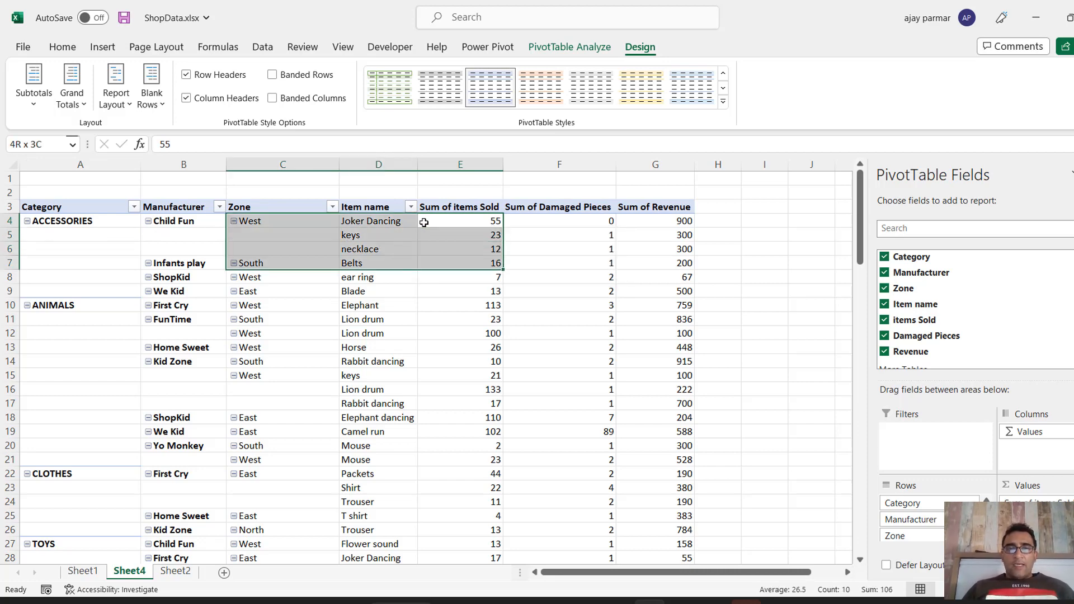
Sort the PivotTable's items by Sum of items Sold from largest to smallest.
{"action": "left_click", "coordinate": [424, 222]}
{"action": "key", "text": "shift+Down"}
{"action": "key", "text": "shift+Down"}
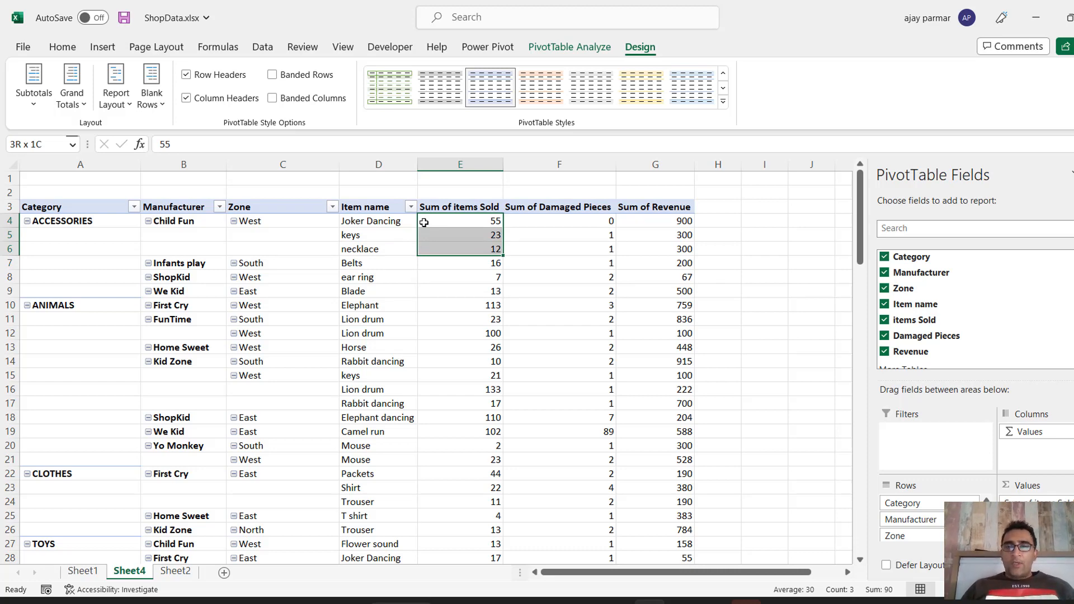
{"action": "left_click", "coordinate": [468, 221]}
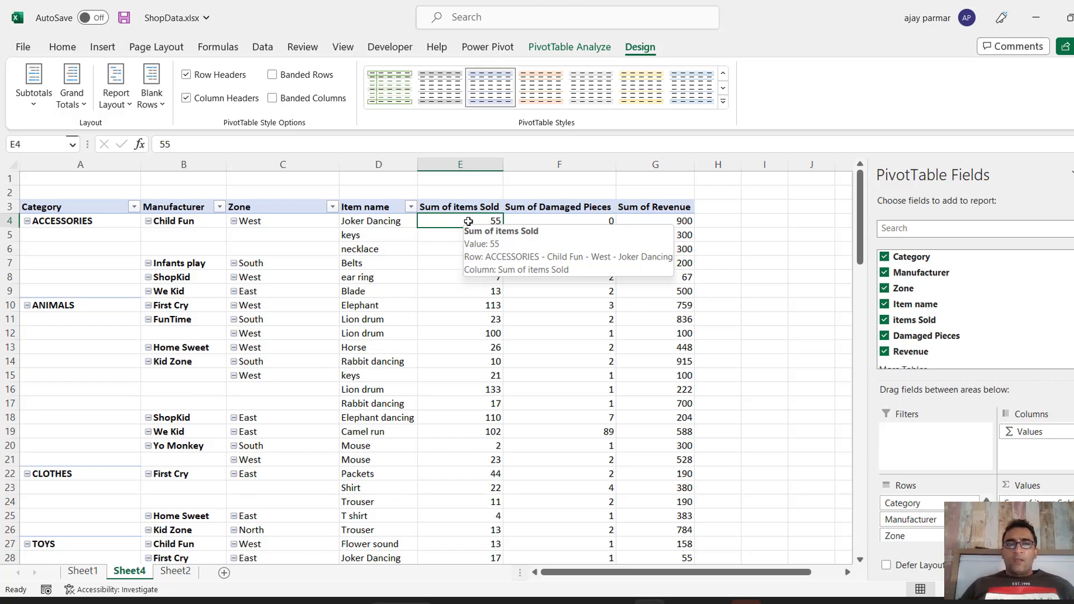
{"action": "right_click", "coordinate": [468, 221]}
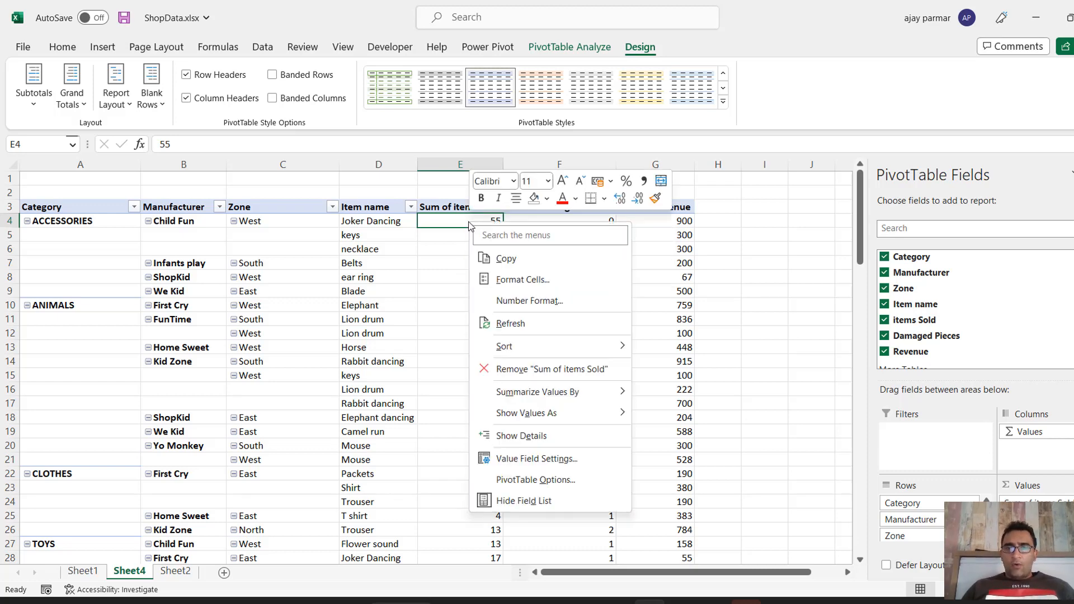
{"action": "mouse_move", "coordinate": [537, 350]}
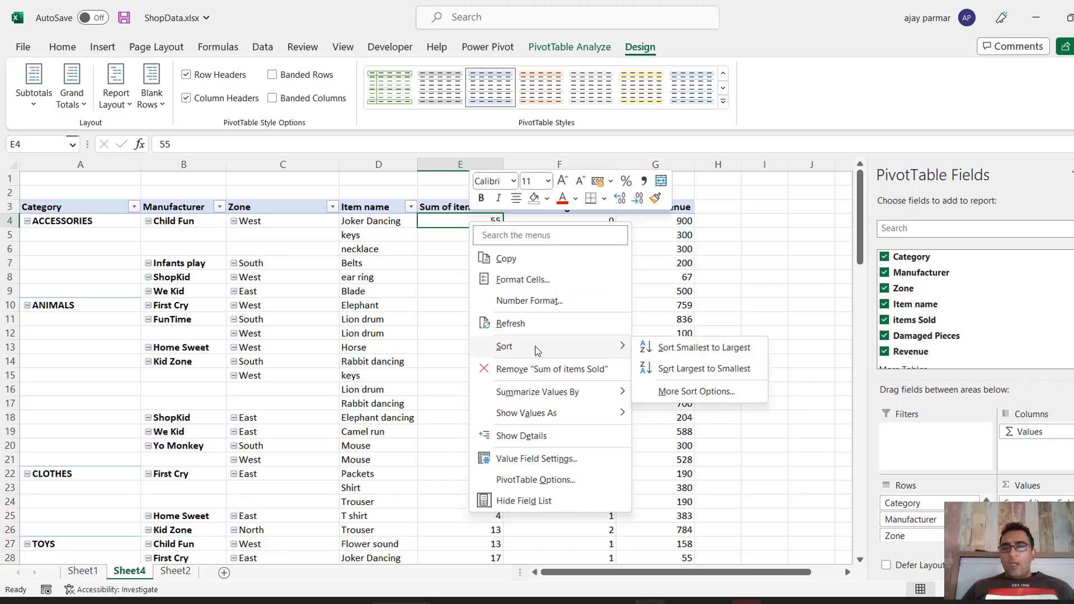
{"action": "left_click", "coordinate": [695, 369]}
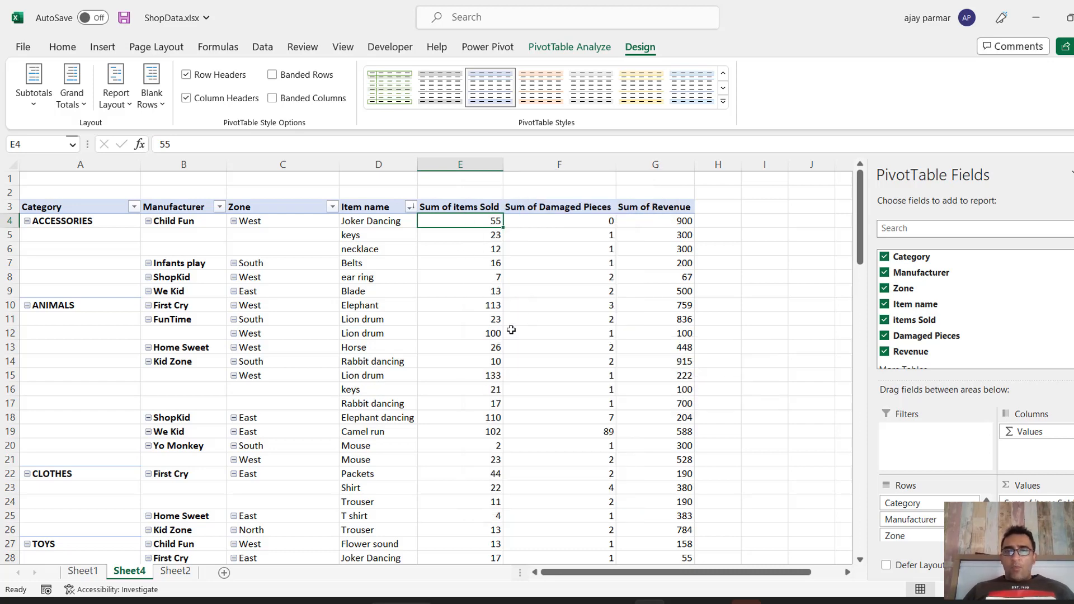
Highlight the first three ANIMALS rows of the PivotTable from Category through Sum of items Sold.
{"action": "key", "text": "Down"}
{"action": "key", "text": "Down"}
{"action": "key", "text": "Down"}
{"action": "key", "text": "Down"}
{"action": "key", "text": "Down"}
{"action": "key", "text": "Down"}
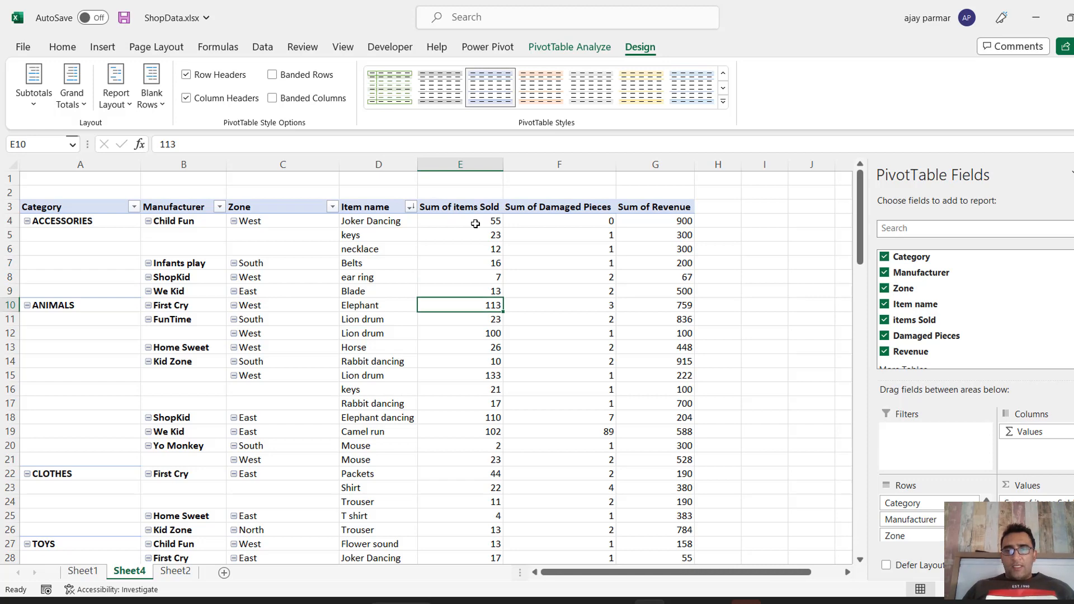
{"action": "key", "text": "shift+Down"}
{"action": "key", "text": "shift+Down"}
{"action": "key", "text": "shift+Left"}
{"action": "key", "text": "shift+Left"}
{"action": "key", "text": "shift+Left"}
{"action": "key", "text": "shift+Left"}
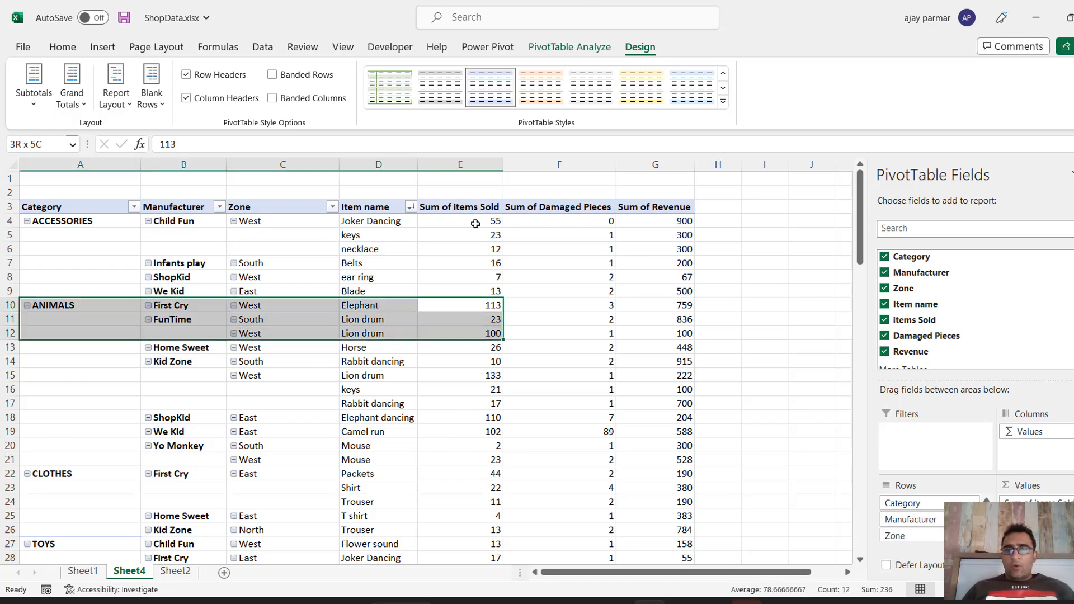
Filter the PivotTable's Item name field to the top 2 items by Sum of items Sold.
{"action": "key", "text": "Up"}
{"action": "key", "text": "Up"}
{"action": "key", "text": "Up"}
{"action": "key", "text": "Up"}
{"action": "key", "text": "Up"}
{"action": "key", "text": "Up"}
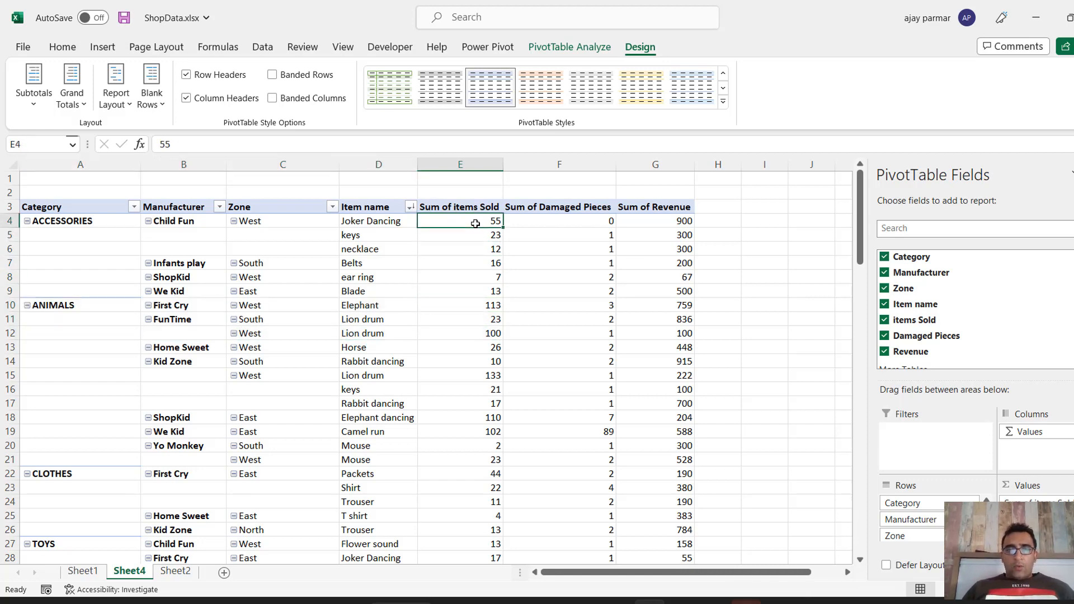
{"action": "key", "text": "Left"}
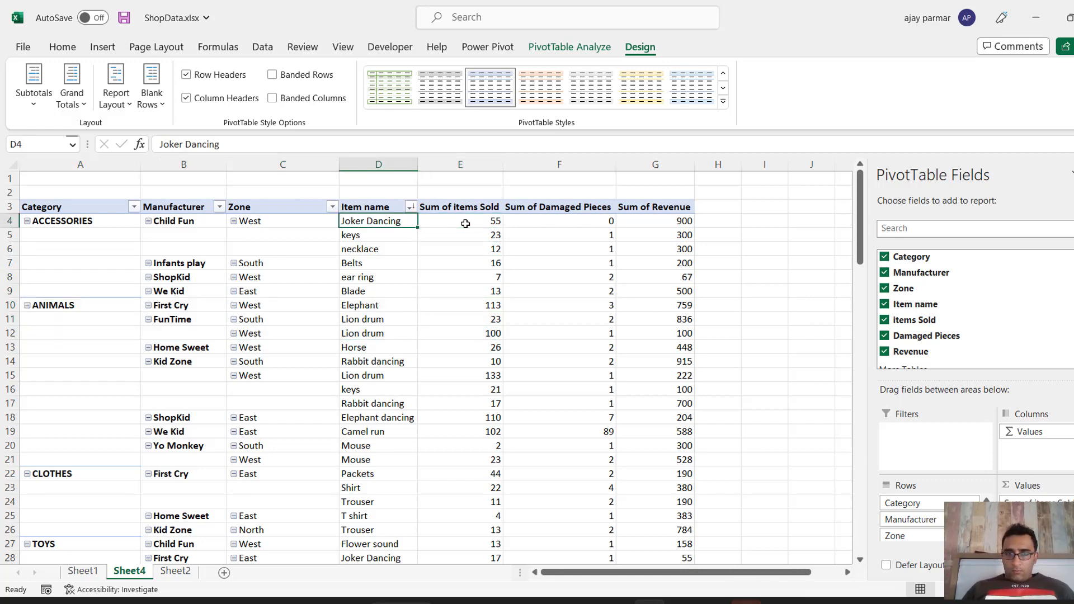
{"action": "right_click", "coordinate": [389, 224]}
{"action": "mouse_move", "coordinate": [485, 347]}
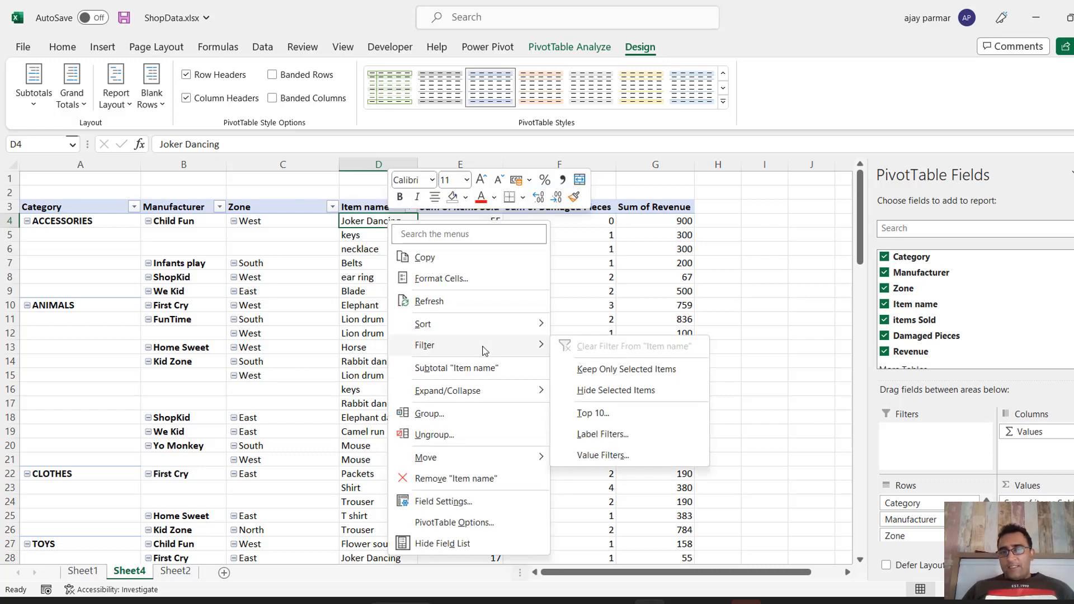
{"action": "left_click", "coordinate": [638, 411]}
{"action": "left_click", "coordinate": [489, 217]}
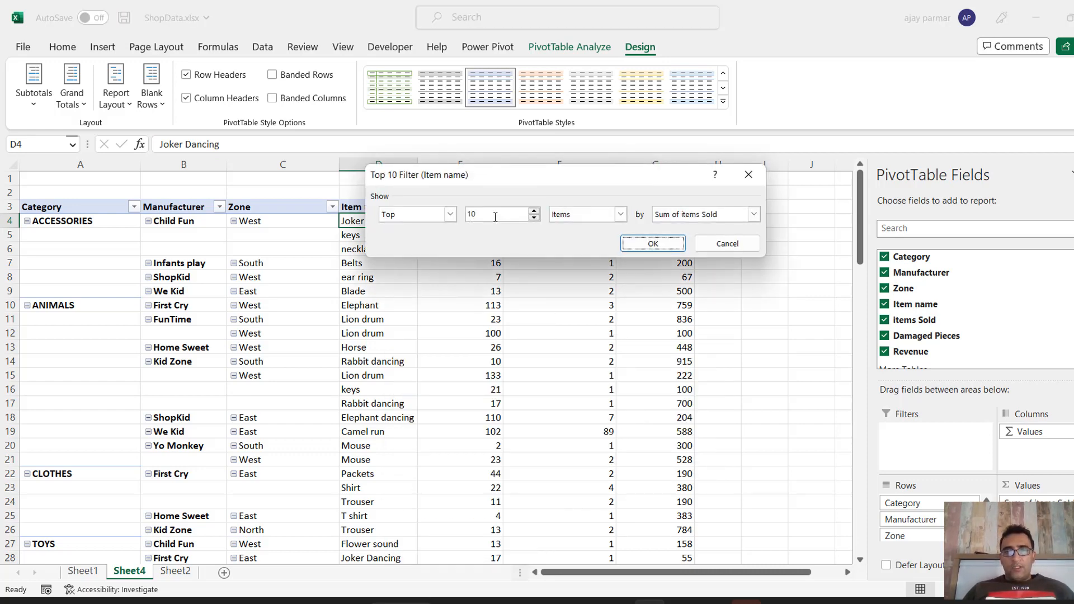
{"action": "key", "text": "BackSpace"}
{"action": "key", "text": "BackSpace"}
{"action": "type", "text": "2"}
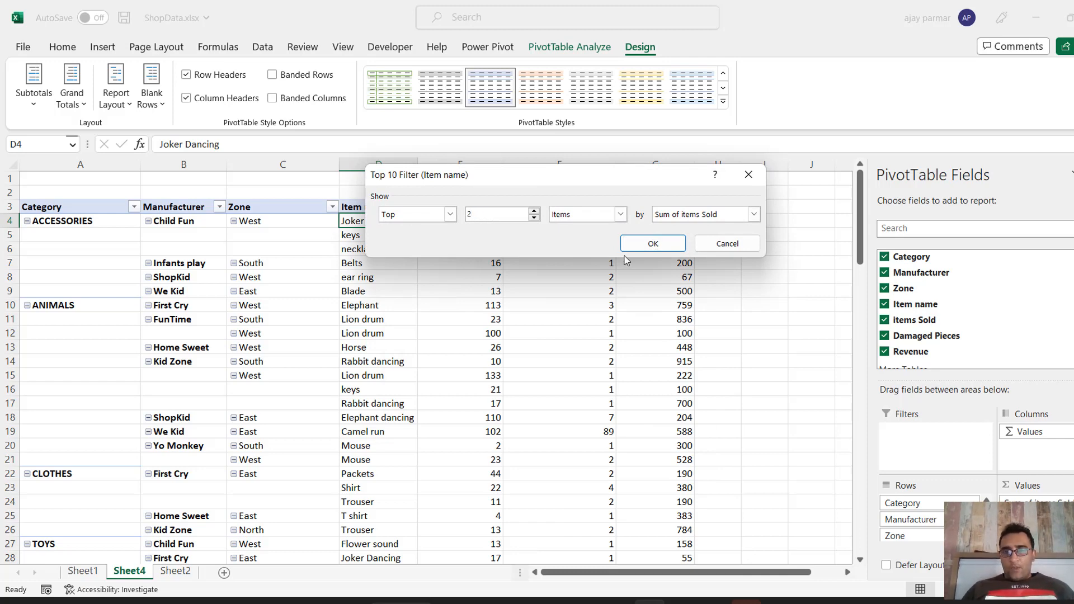
{"action": "left_click", "coordinate": [650, 245]}
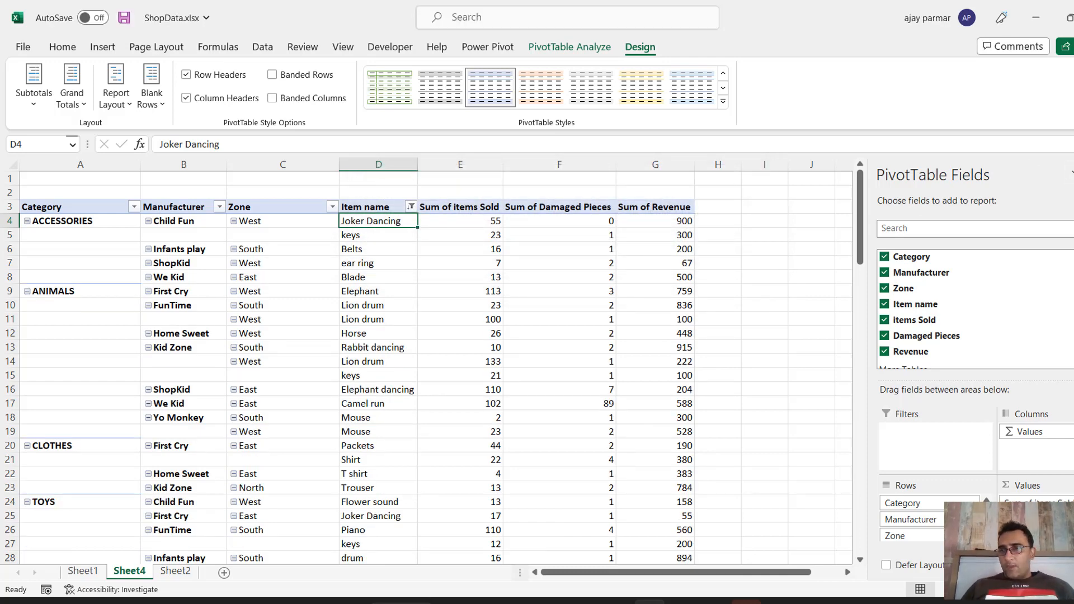
Hide the PivotTable field list and highlight the two ACCESSORIES rows of Child Fun across all columns.
{"action": "left_click", "coordinate": [1072, 175]}
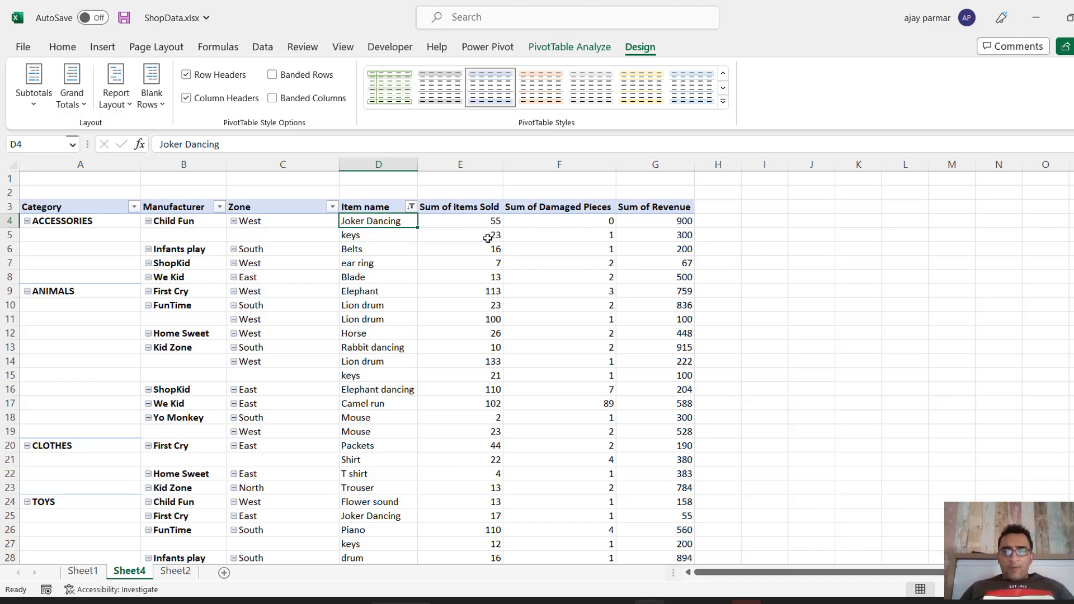
{"action": "left_click", "coordinate": [98, 223]}
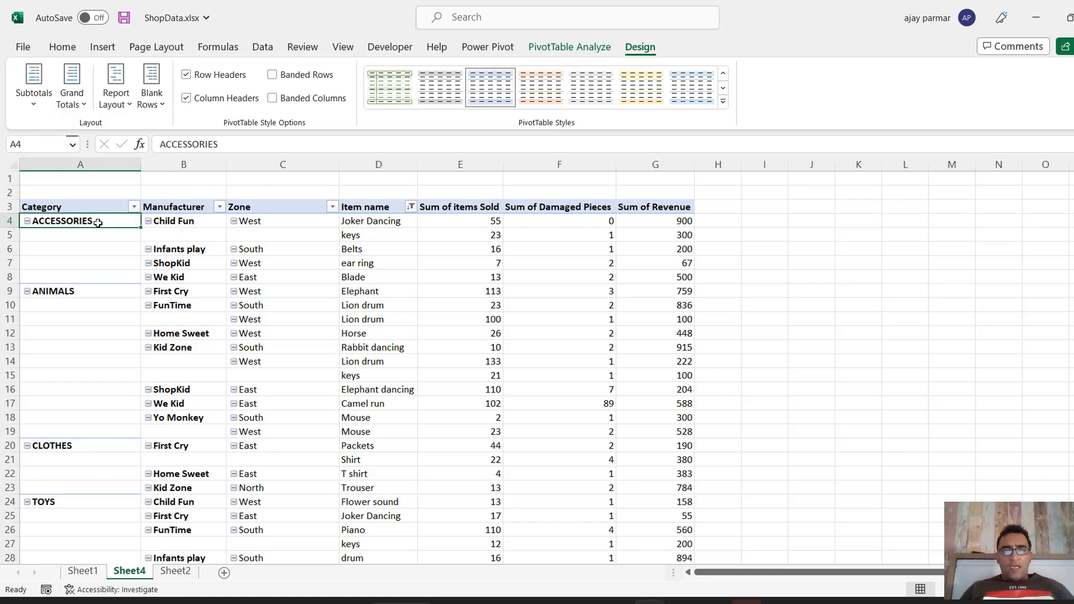
{"action": "left_click", "coordinate": [687, 230], "text": "shift"}
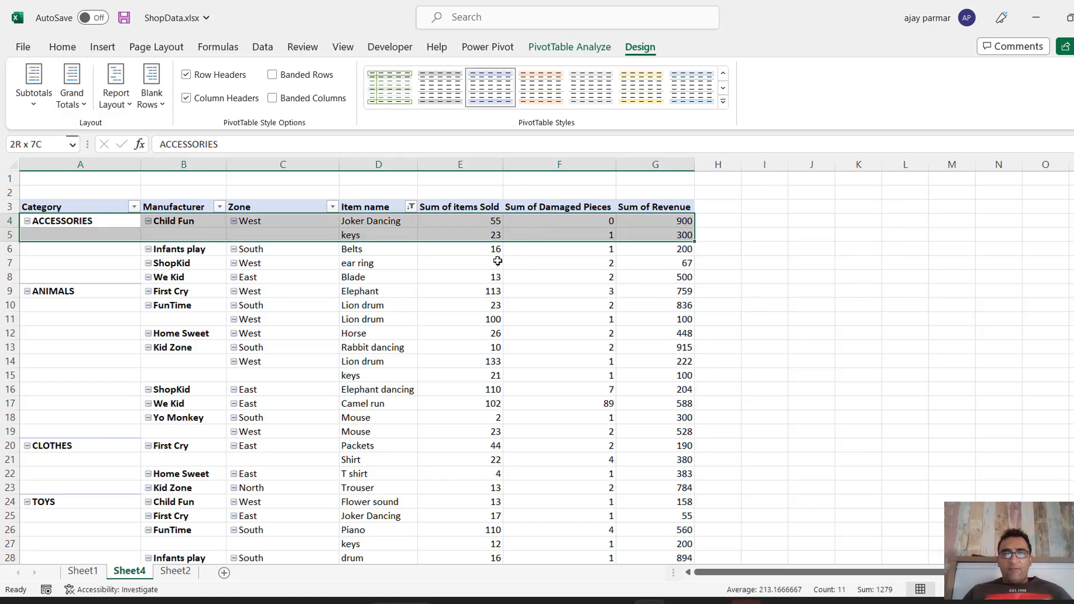
{"action": "mouse_move", "coordinate": [494, 250]}
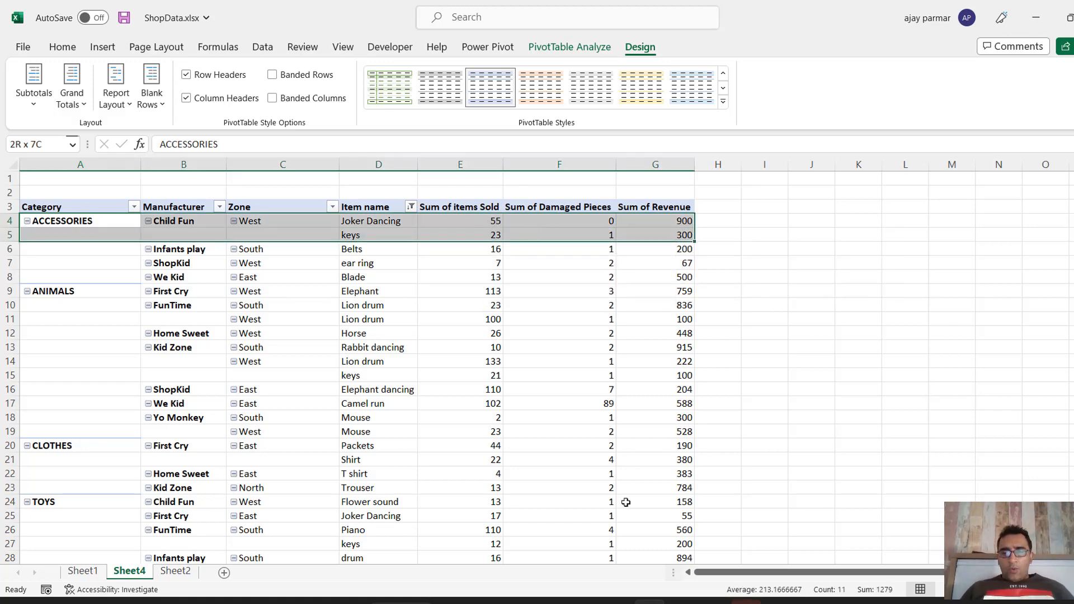
Switch to PyCharm, maximize the run output and highlight its two ACCESSORIES rows.
{"action": "mouse_move", "coordinate": [584, 601]}
{"action": "left_click", "coordinate": [596, 520]}
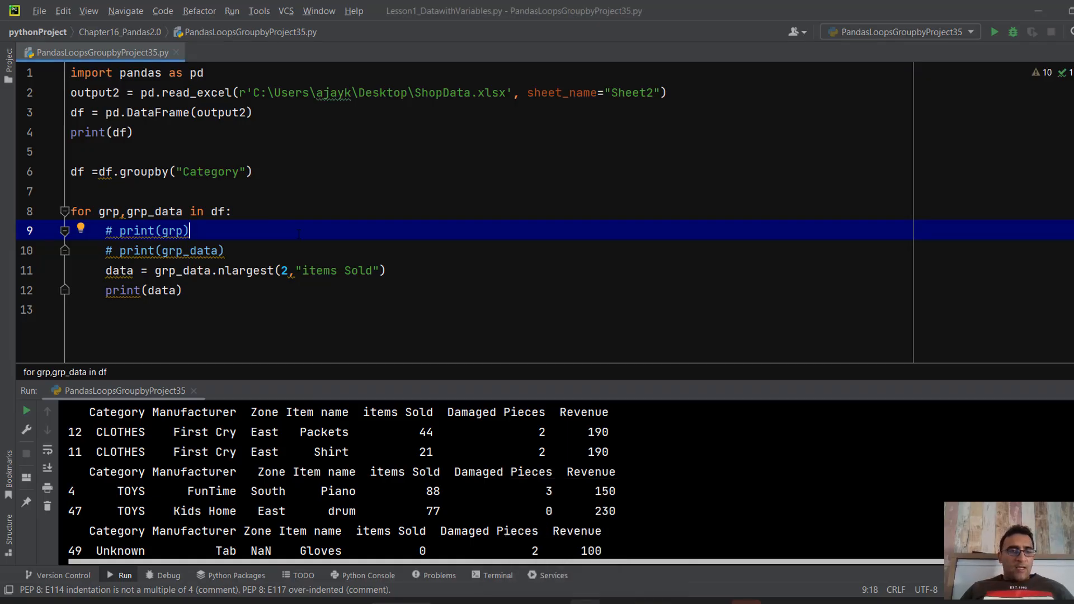
{"action": "double_click", "coordinate": [318, 391]}
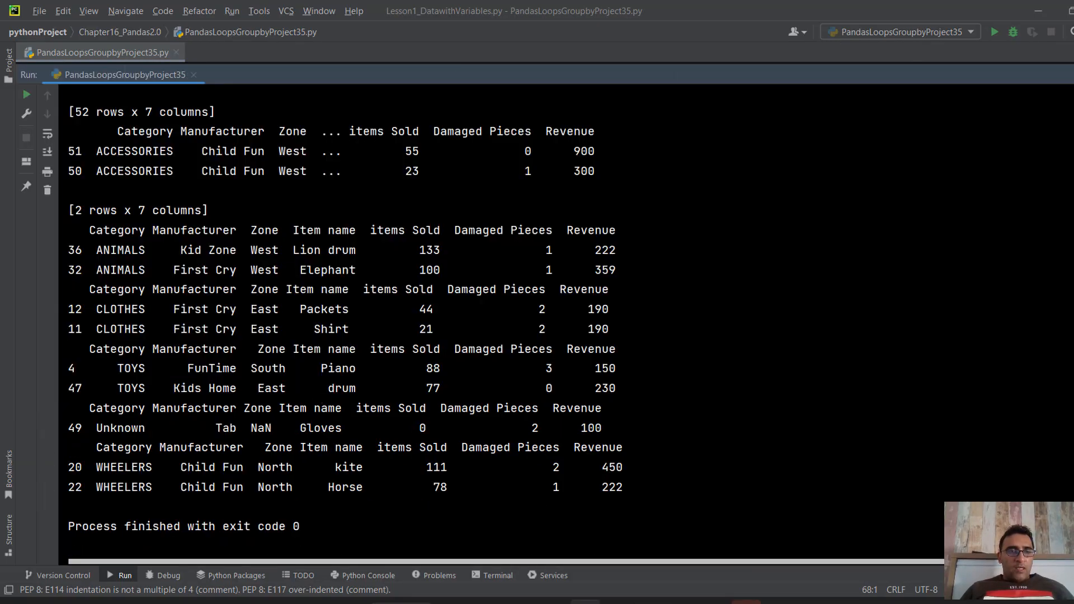
{"action": "left_click", "coordinate": [652, 179], "text": "shift"}
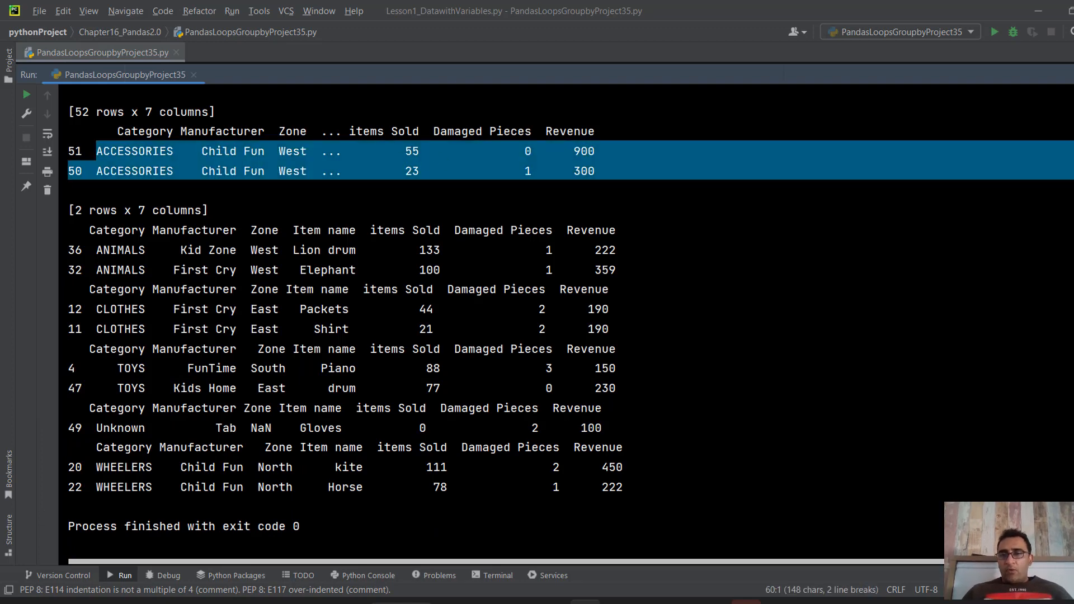
Compare the ACCESSORIES rows of the Excel PivotTable with the PyCharm output, ending back in Excel.
{"action": "mouse_move", "coordinate": [649, 601]}
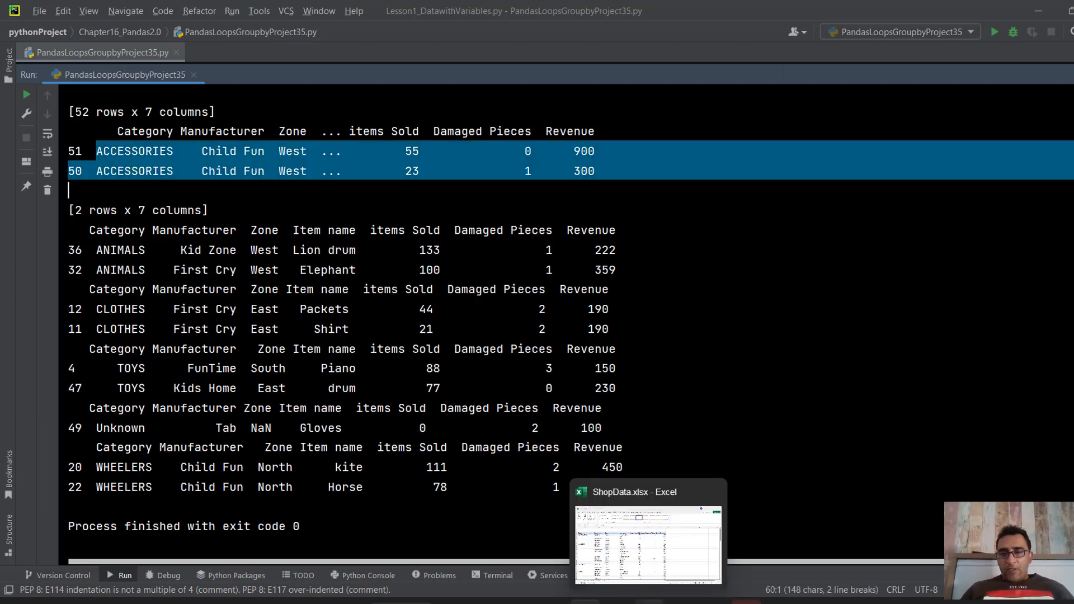
{"action": "left_click", "coordinate": [654, 541]}
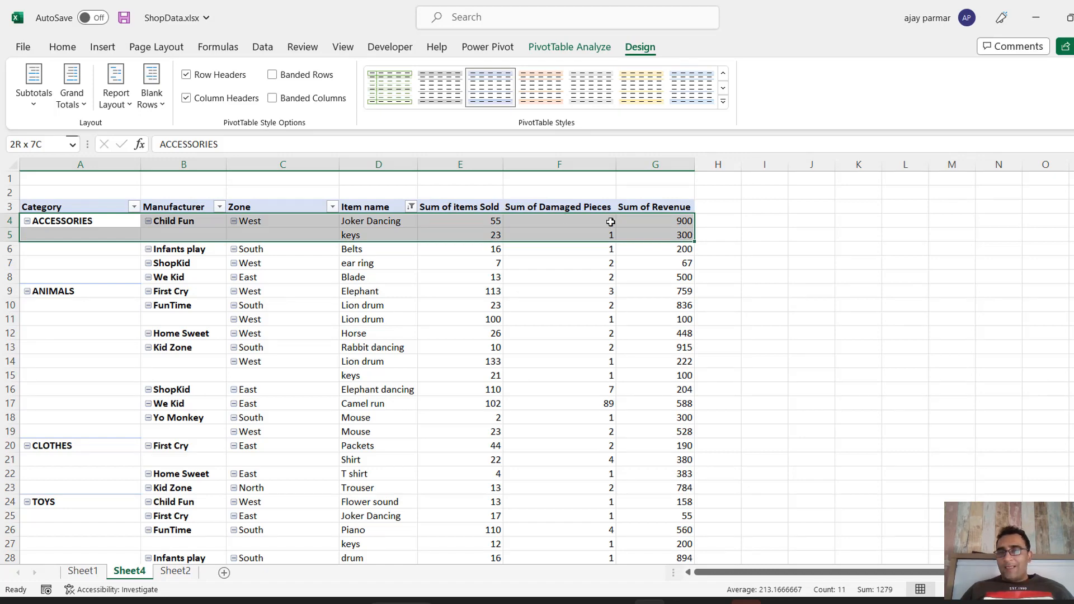
{"action": "mouse_move", "coordinate": [585, 601]}
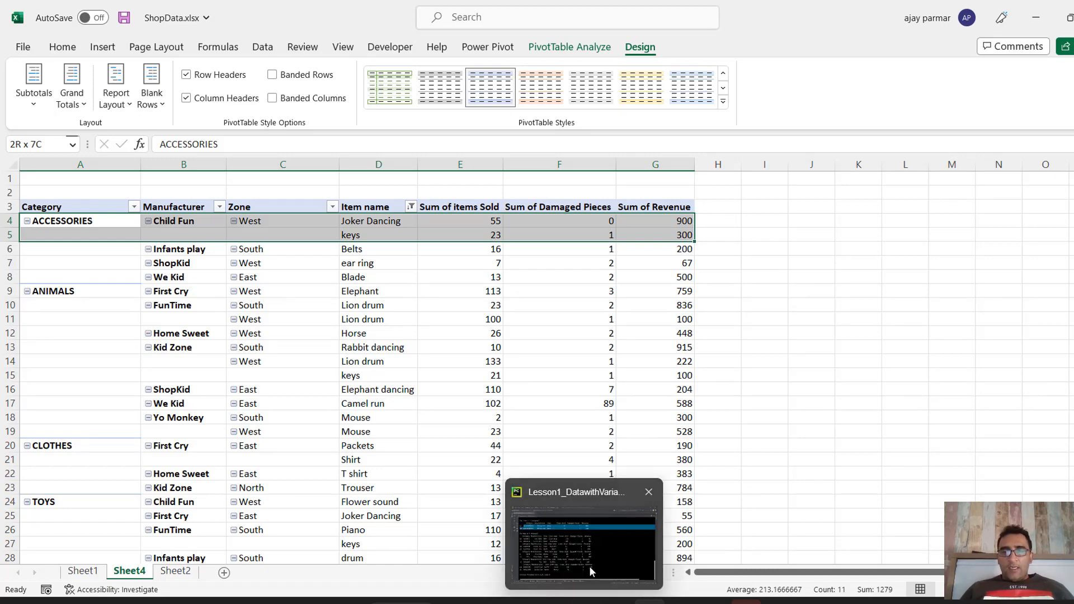
{"action": "left_click", "coordinate": [571, 531]}
{"action": "left_click", "coordinate": [623, 151]}
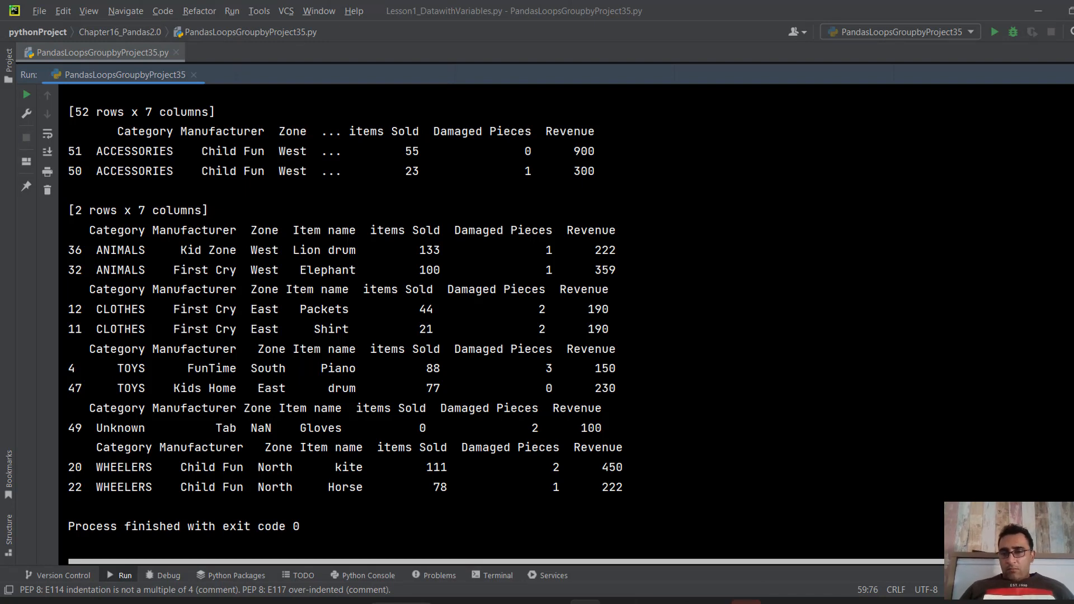
{"action": "mouse_move", "coordinate": [644, 600]}
{"action": "left_click", "coordinate": [649, 531]}
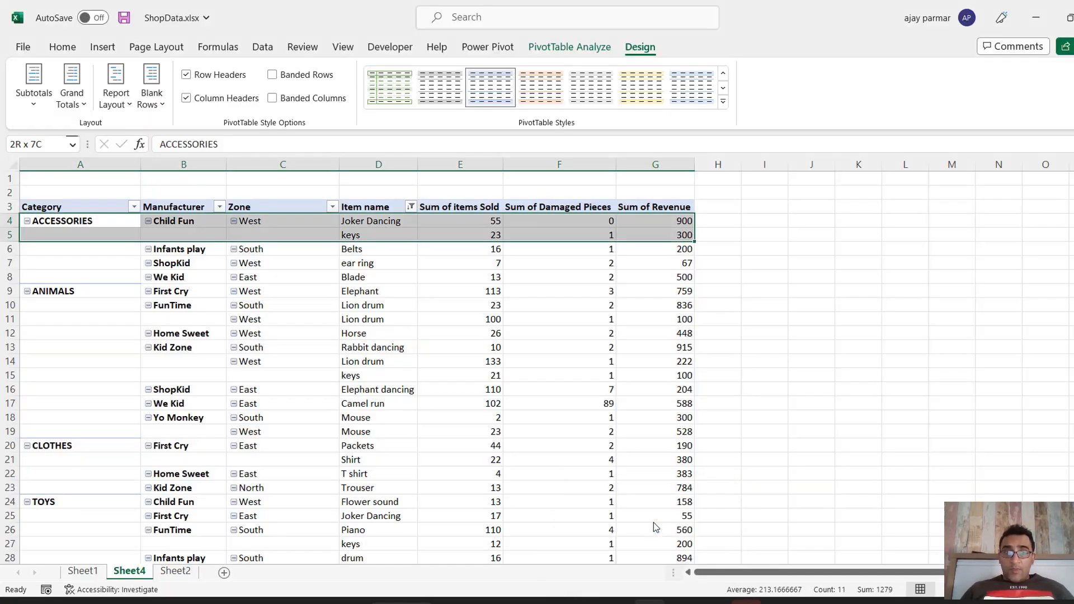
{"action": "left_click", "coordinate": [274, 249]}
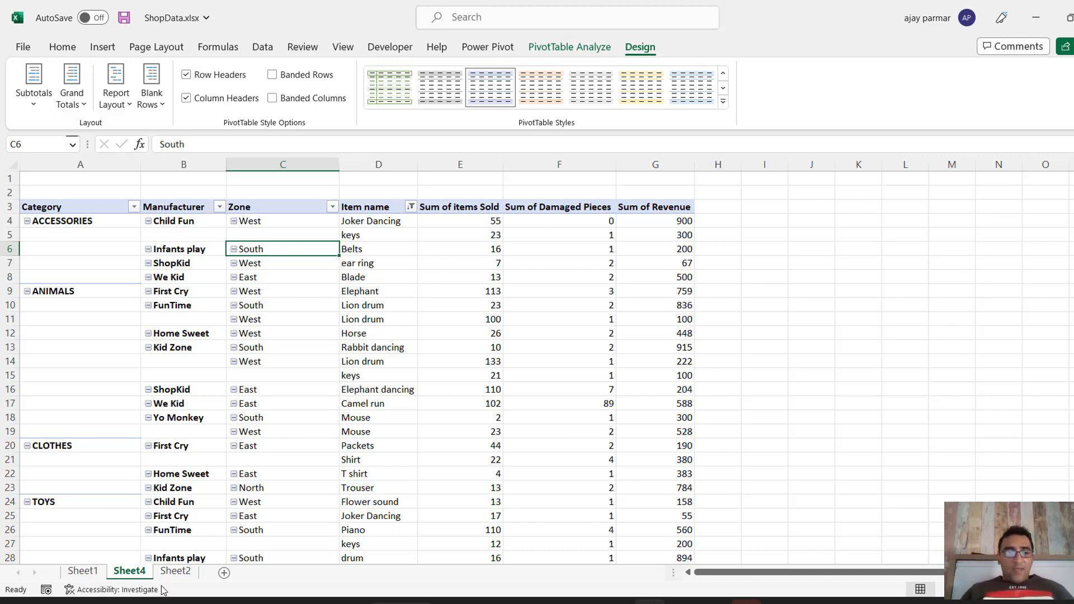
Load the table on Sheet2 into the Power Query Editor.
{"action": "left_click", "coordinate": [175, 570]}
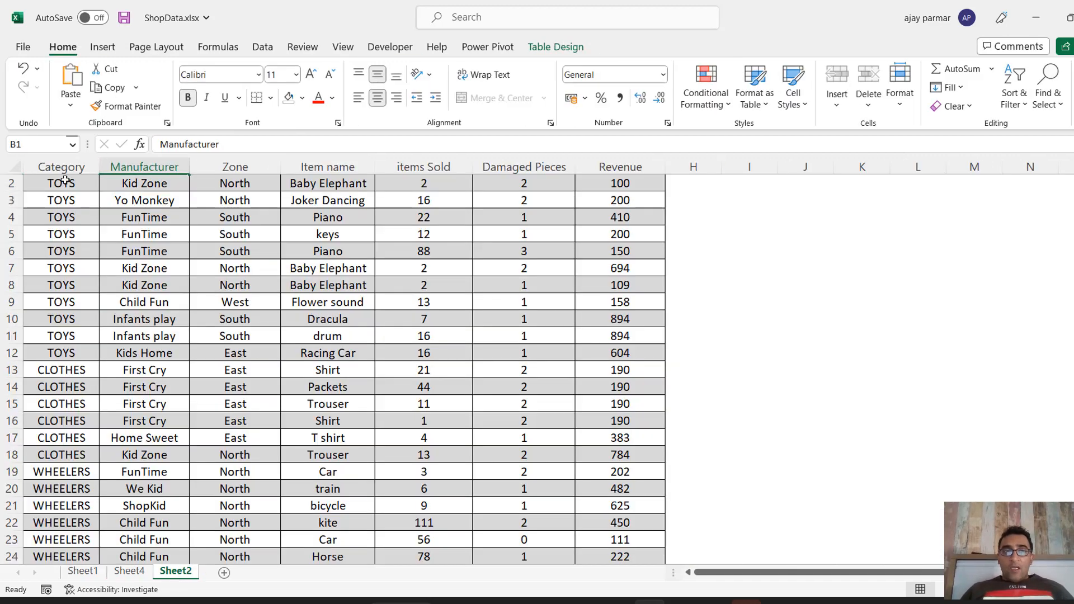
{"action": "left_click", "coordinate": [62, 182]}
{"action": "key", "text": "Up"}
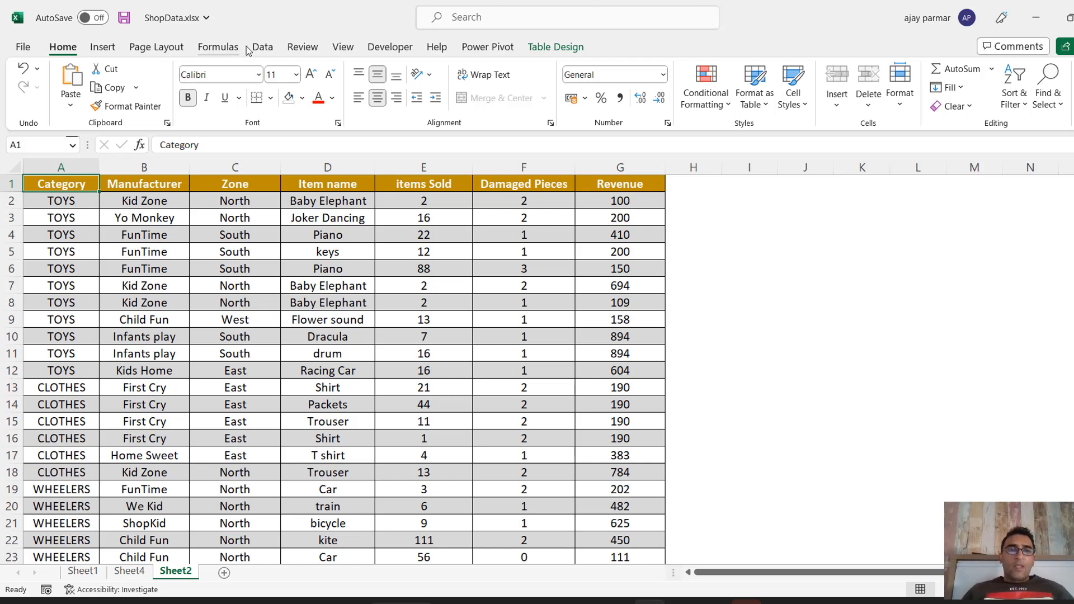
{"action": "left_click", "coordinate": [263, 50]}
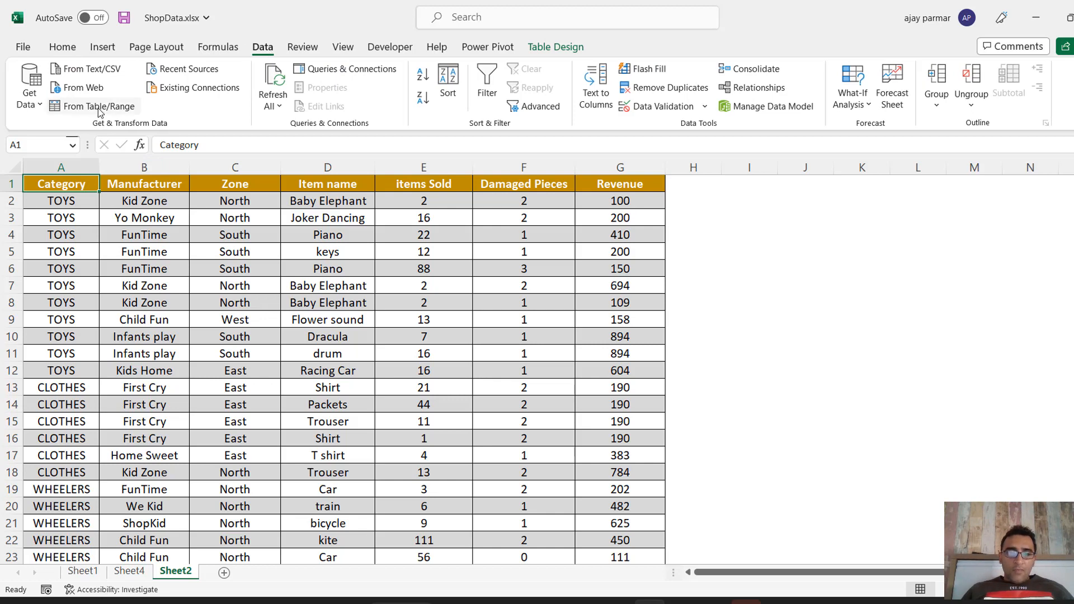
{"action": "left_click", "coordinate": [100, 112]}
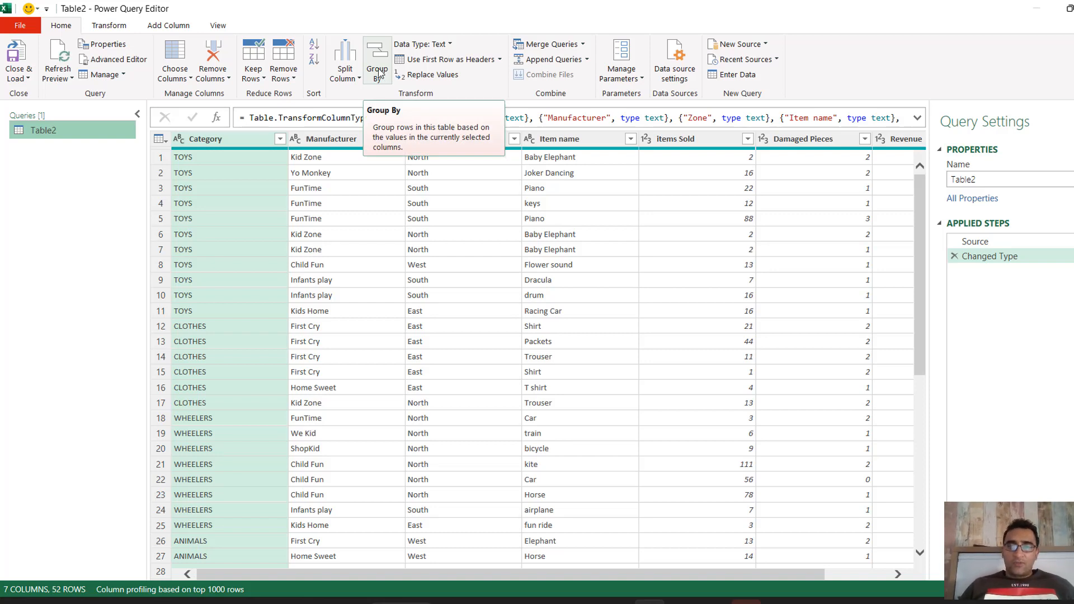
Set up an advanced Group By on the Category column, keeping the Count aggregation with Count Rows.
{"action": "left_click", "coordinate": [379, 72]}
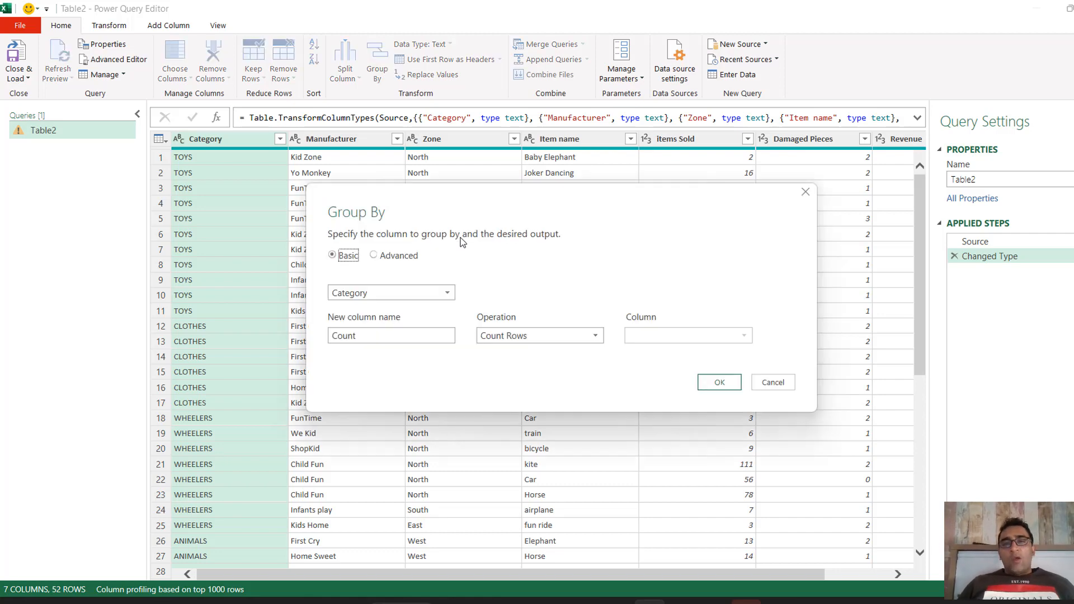
{"action": "left_click_drag", "start_coordinate": [551, 191], "coordinate": [513, 179]}
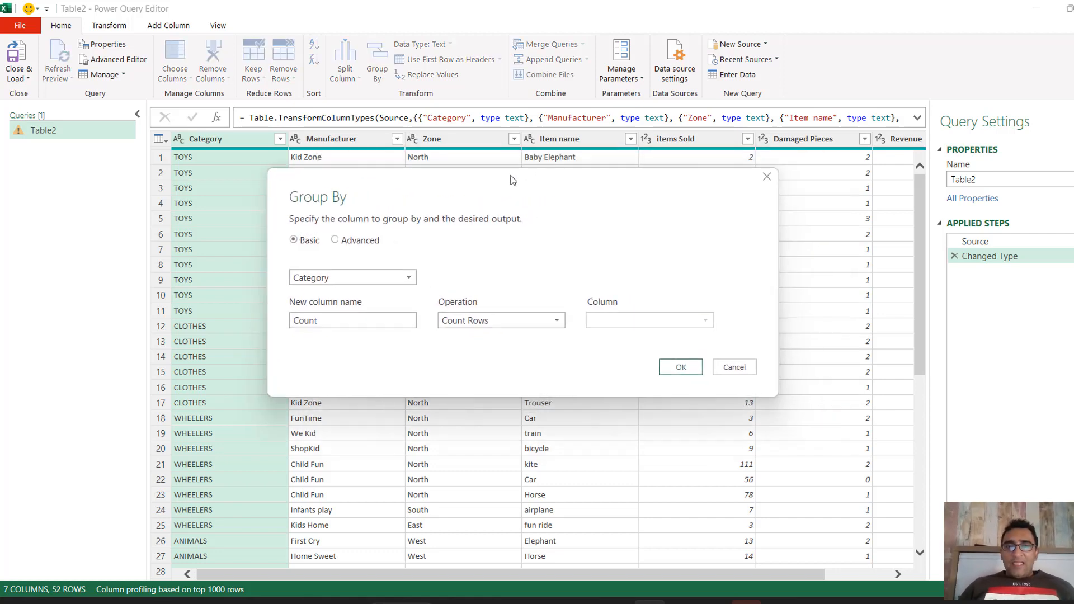
{"action": "left_click", "coordinate": [336, 240]}
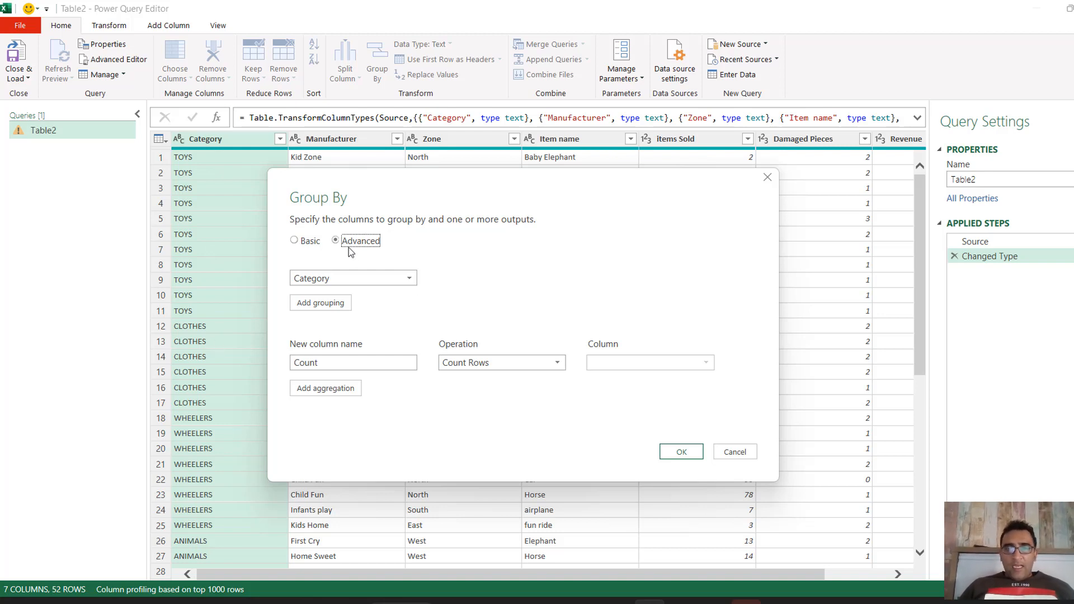
{"action": "left_click", "coordinate": [339, 283]}
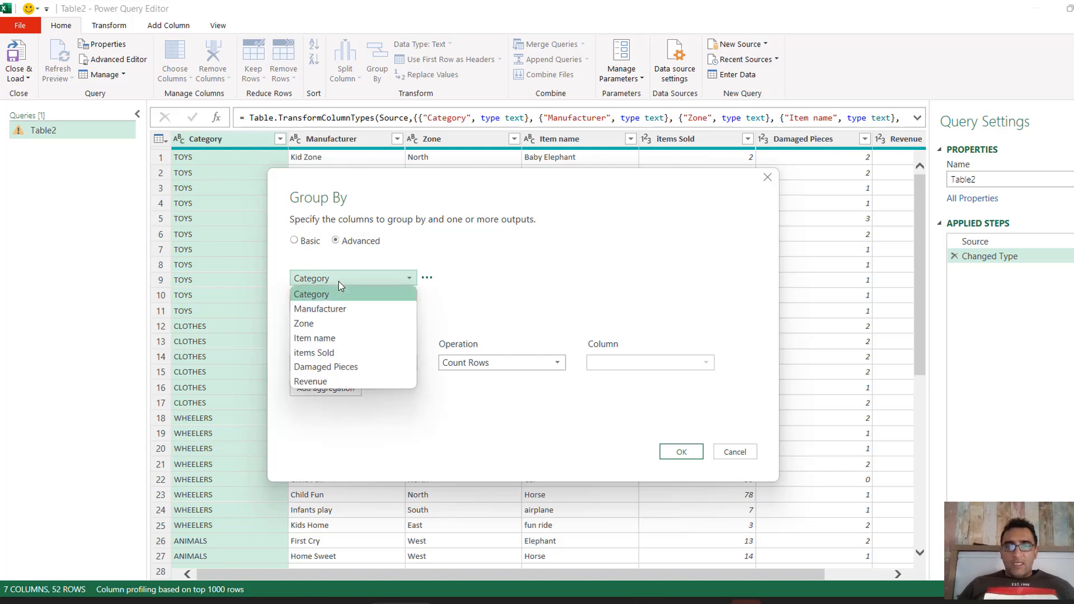
{"action": "left_click", "coordinate": [338, 281]}
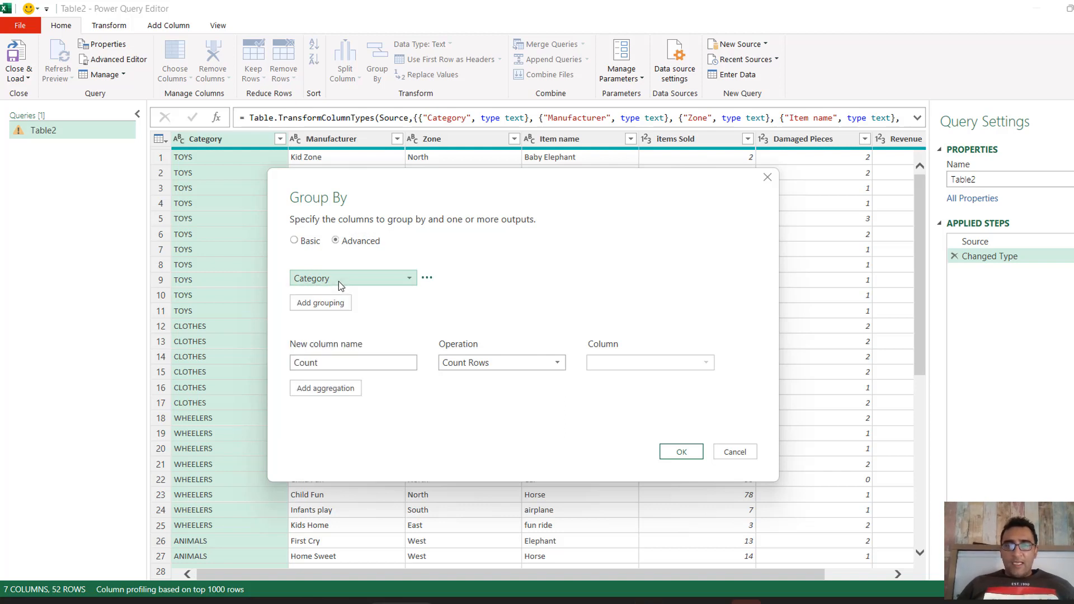
{"action": "double_click", "coordinate": [303, 363]}
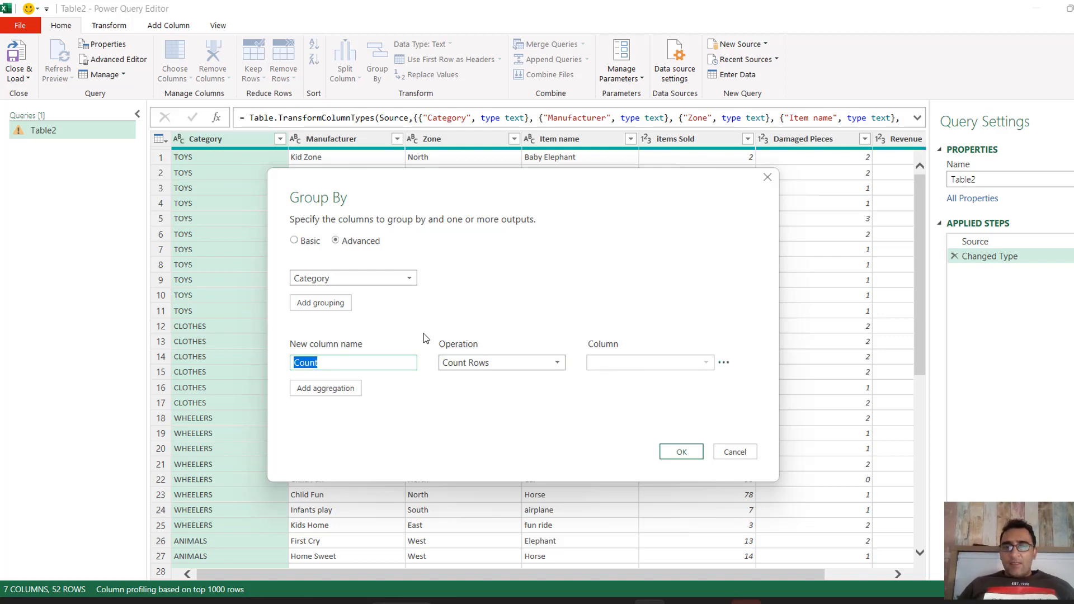
Add a second aggregation named tbl with the All Rows operation and apply the grouping.
{"action": "left_click", "coordinate": [317, 389]}
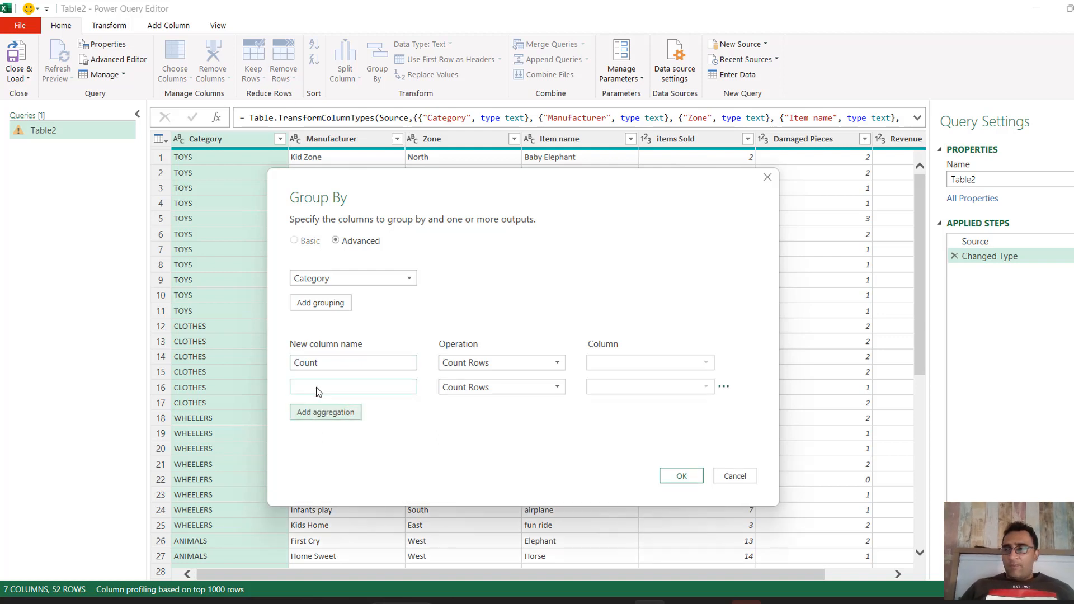
{"action": "left_click", "coordinate": [317, 388]}
{"action": "type", "text": "hd"}
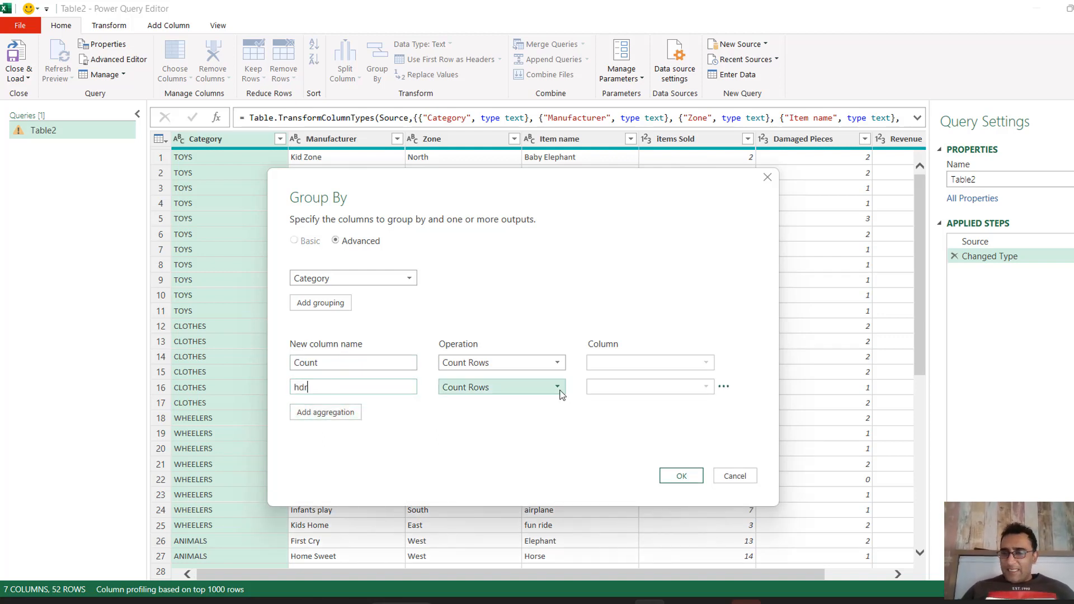
{"action": "type", "text": "r"}
{"action": "key", "text": "BackSpace"}
{"action": "key", "text": "BackSpace"}
{"action": "key", "text": "BackSpace"}
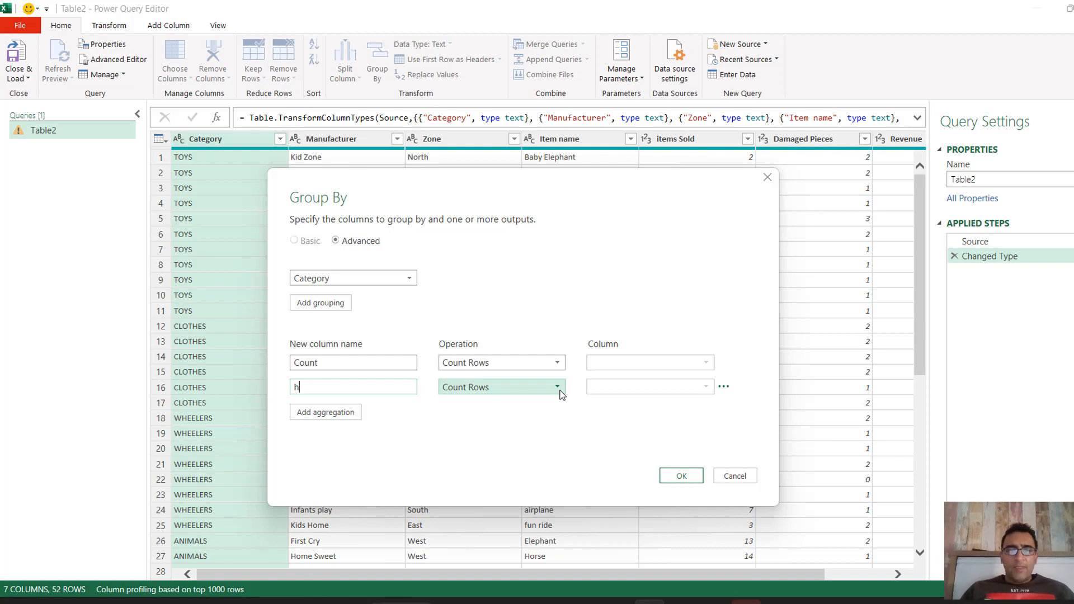
{"action": "type", "text": "tbl"}
{"action": "left_click", "coordinate": [558, 387]}
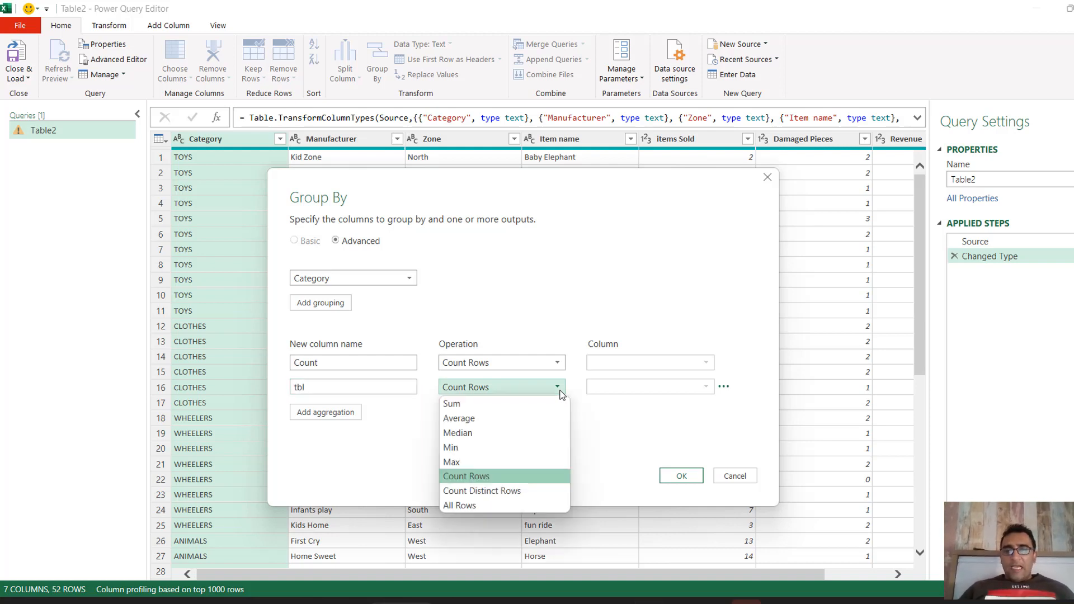
{"action": "left_click", "coordinate": [468, 506]}
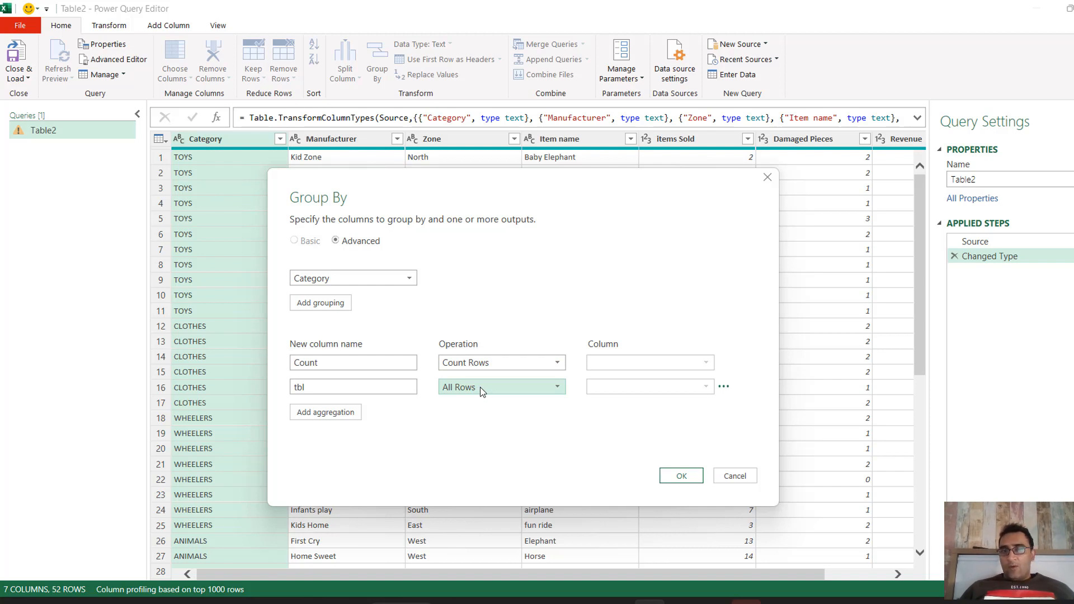
{"action": "left_click", "coordinate": [681, 476]}
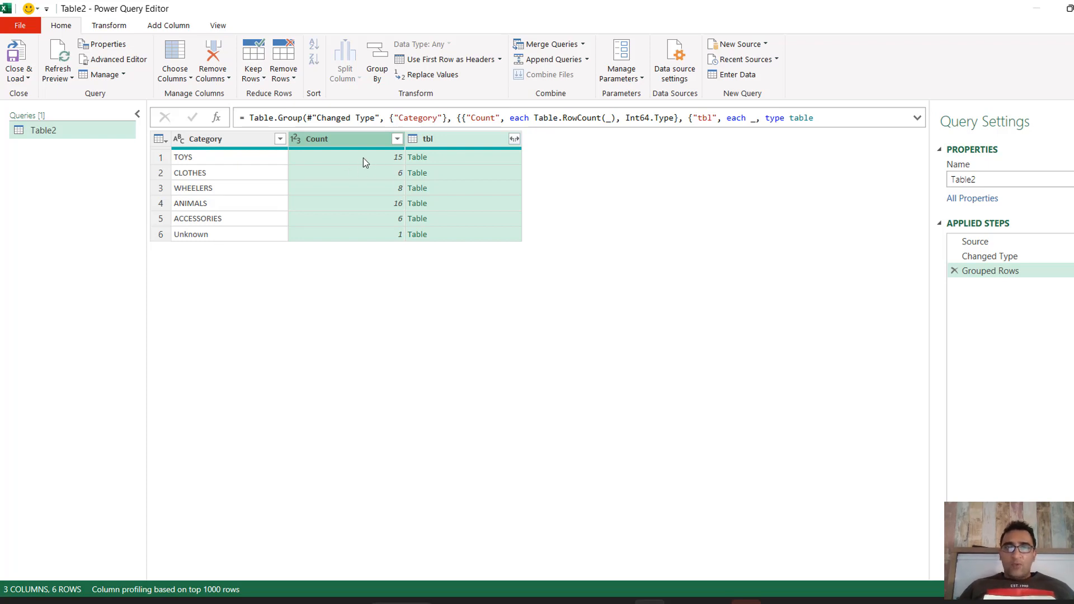
Remove the Count column from the grouped table.
{"action": "left_click", "coordinate": [336, 139]}
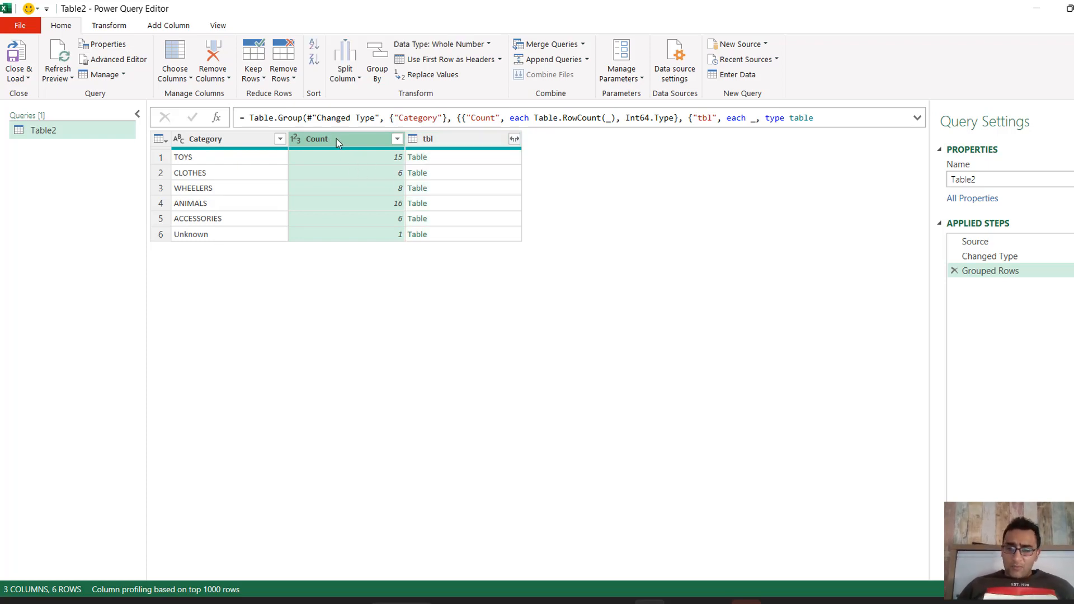
{"action": "right_click", "coordinate": [337, 138]}
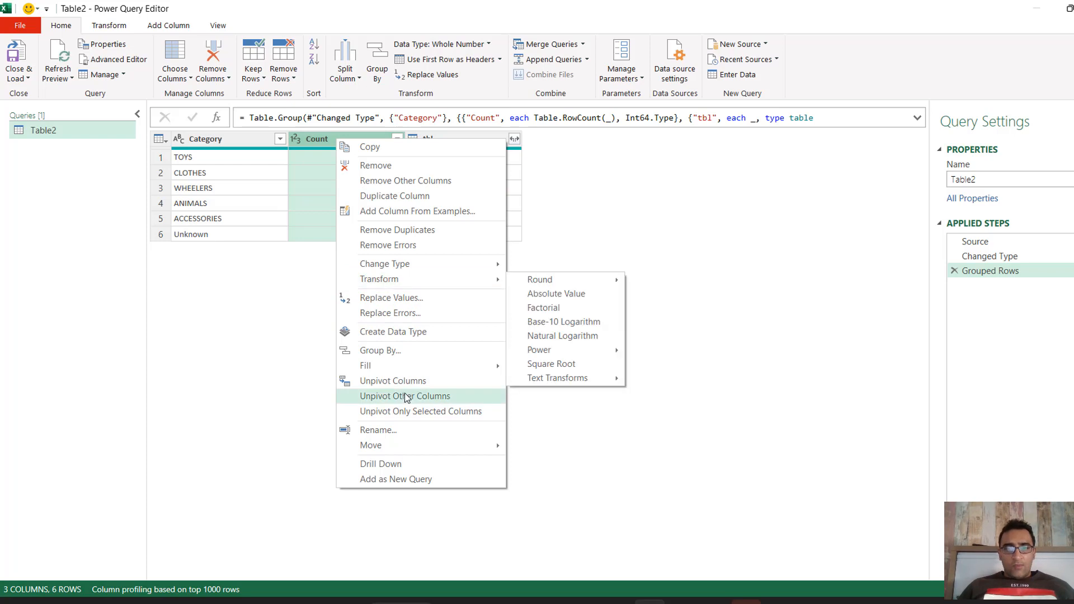
{"action": "left_click", "coordinate": [401, 169]}
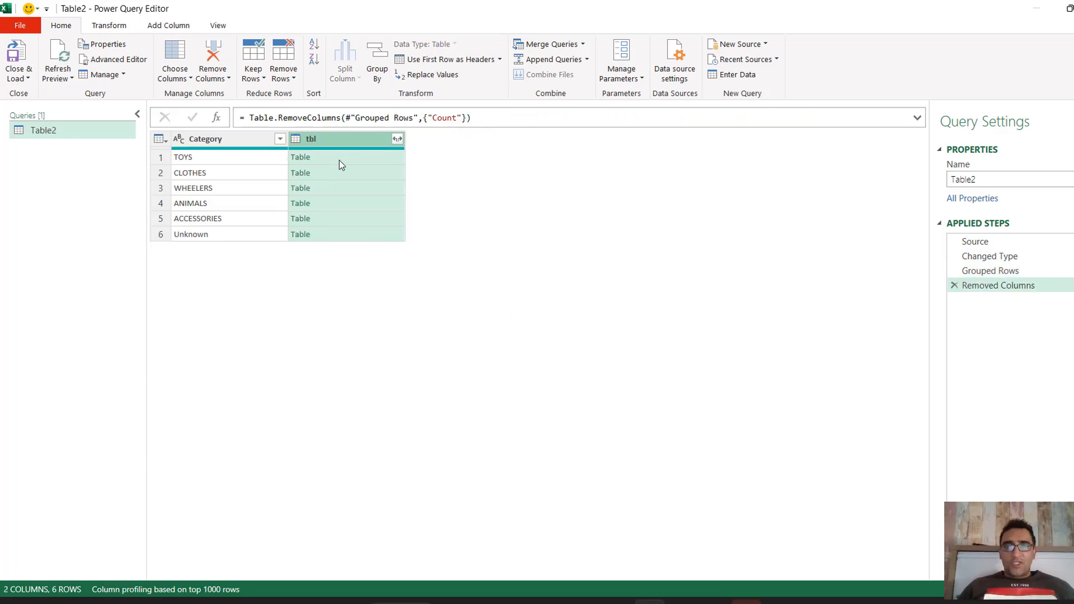
Preview the nested tables of the TOYS and CLOTHES rows in an enlarged preview area, ending on TOYS.
{"action": "left_click", "coordinate": [391, 161]}
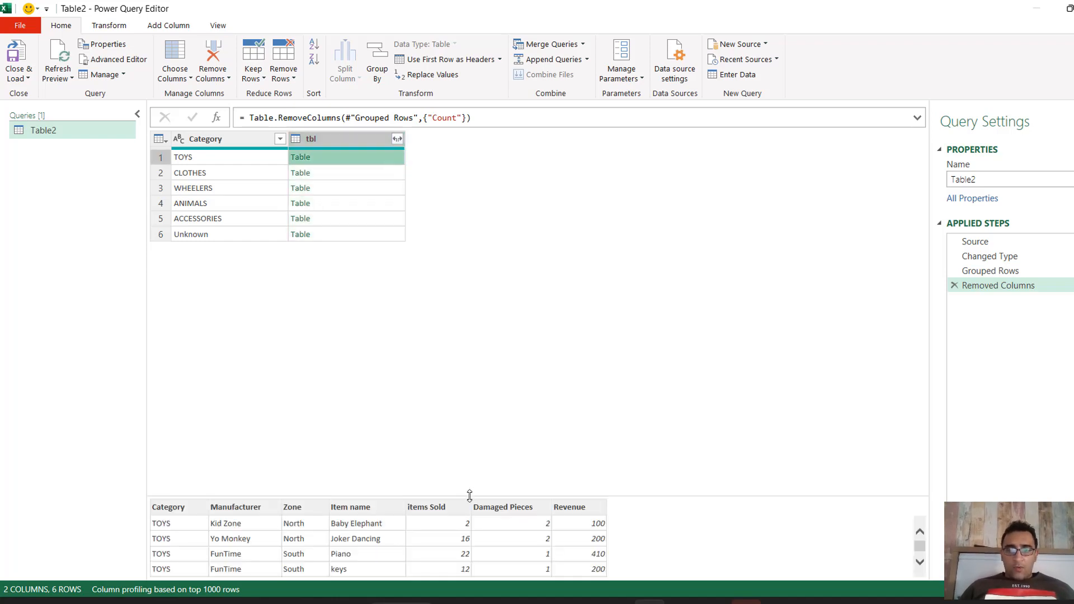
{"action": "left_click_drag", "start_coordinate": [470, 496], "coordinate": [476, 312]}
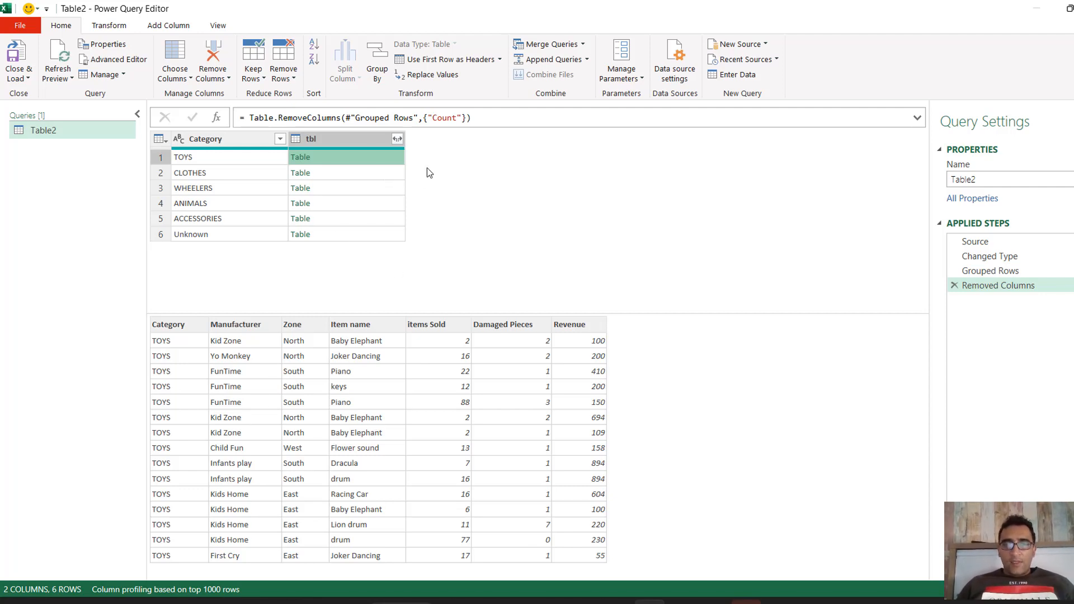
{"action": "left_click", "coordinate": [387, 173]}
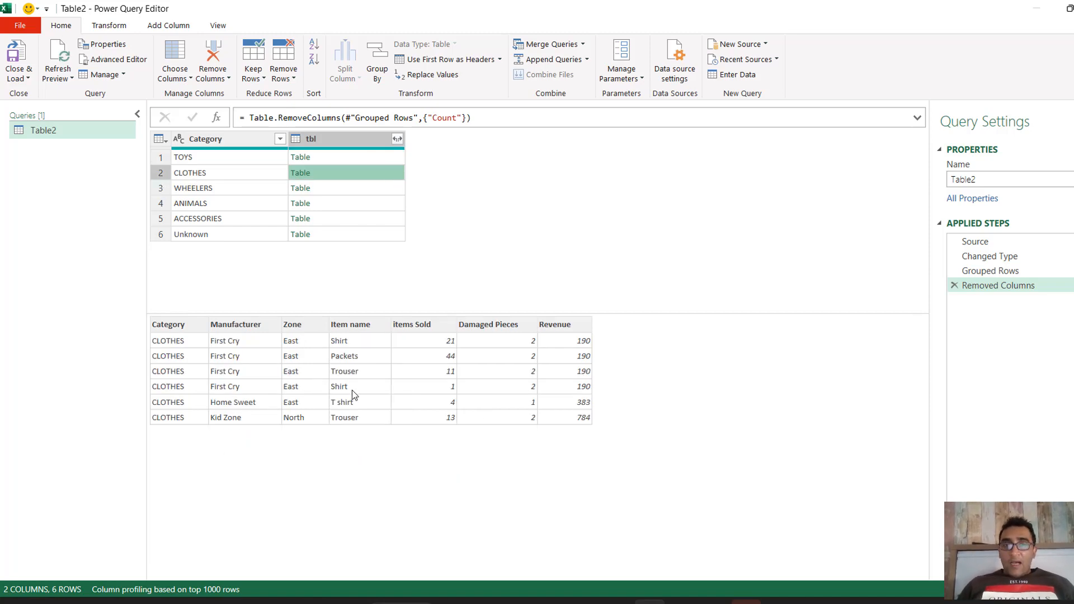
{"action": "left_click", "coordinate": [362, 157]}
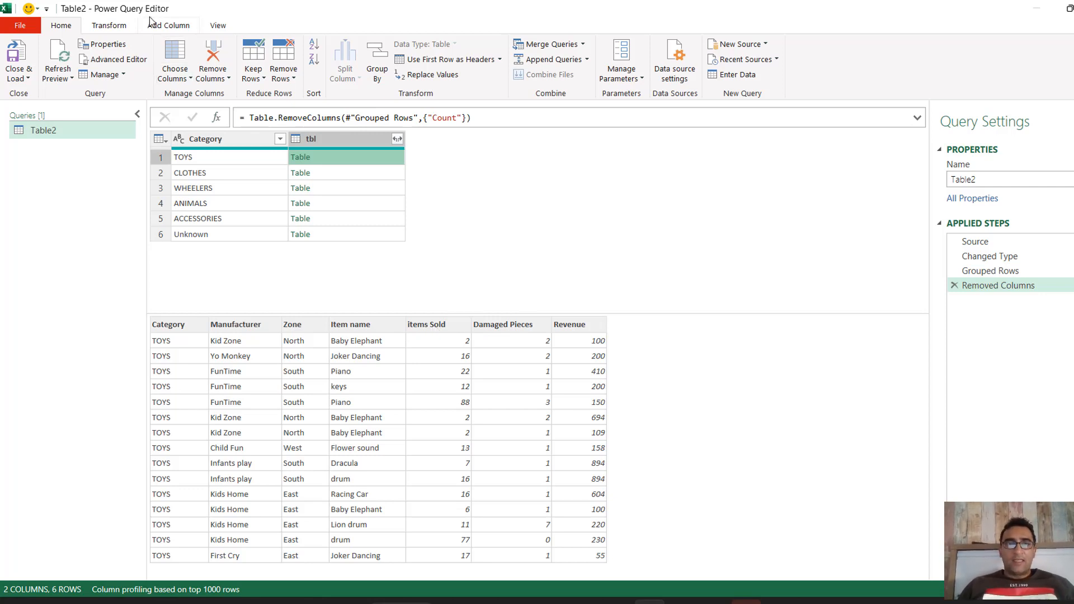
Start a custom column whose formula calls Table.Sort with the tbl column as its table: Table.Sort([tbl].
{"action": "left_click", "coordinate": [171, 27]}
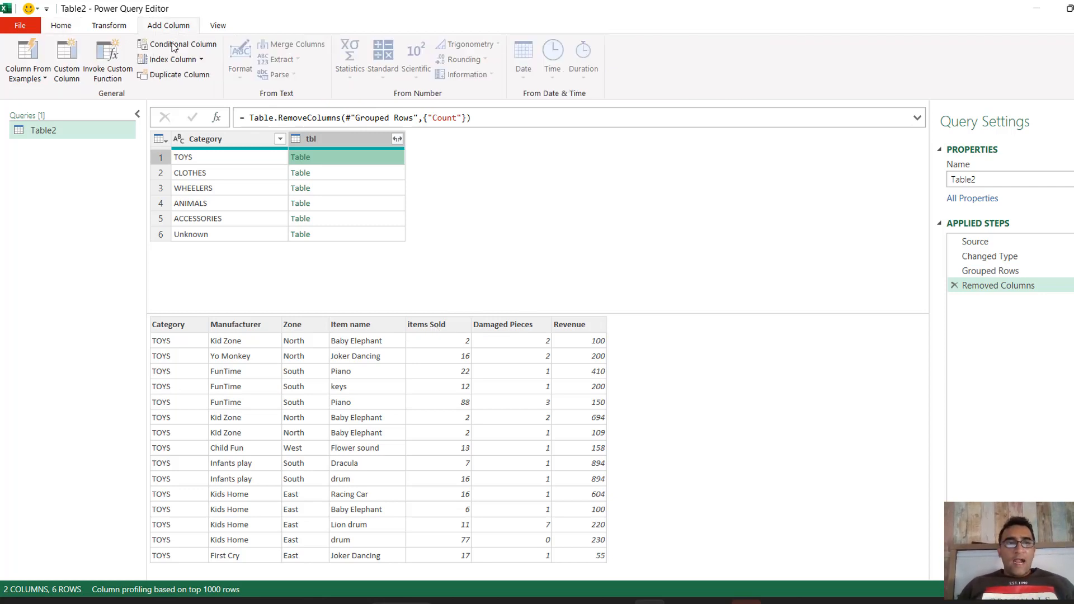
{"action": "left_click", "coordinate": [77, 63]}
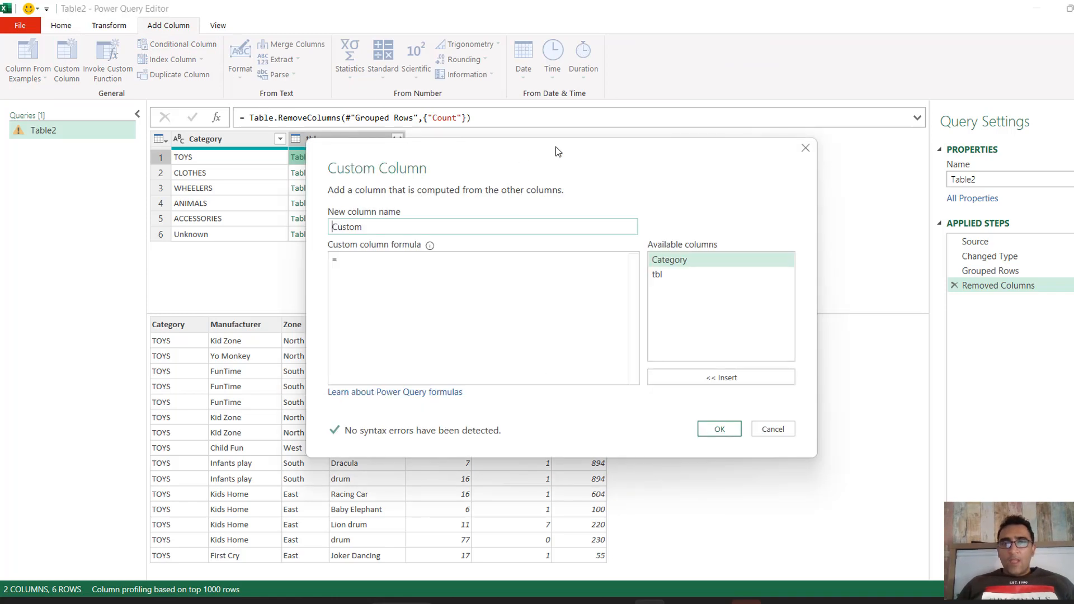
{"action": "left_click_drag", "start_coordinate": [541, 148], "coordinate": [615, 179]}
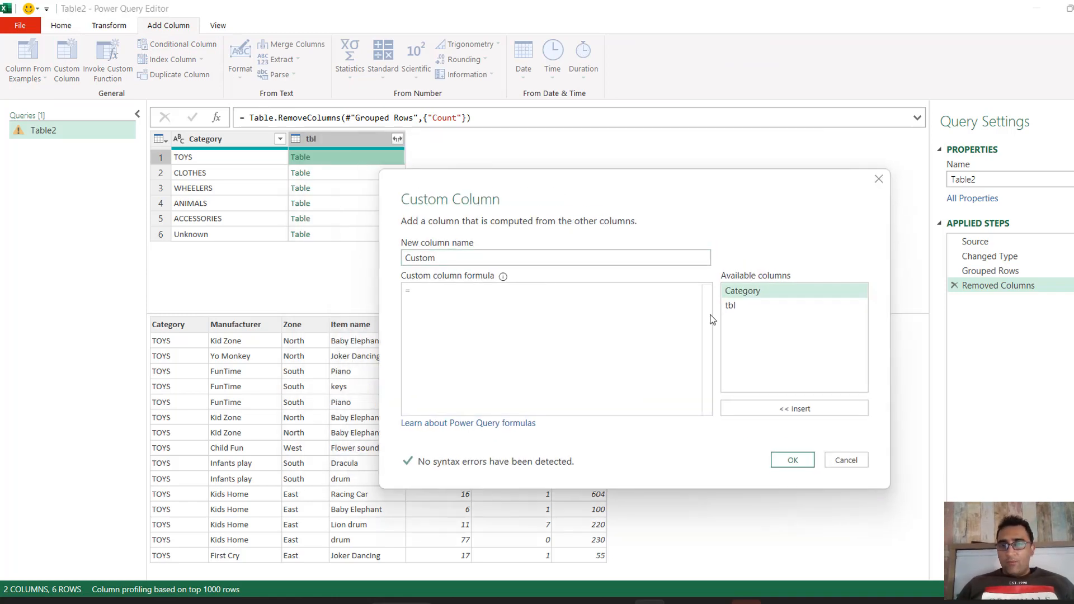
{"action": "left_click", "coordinate": [428, 296]}
{"action": "type", "text": "tables"}
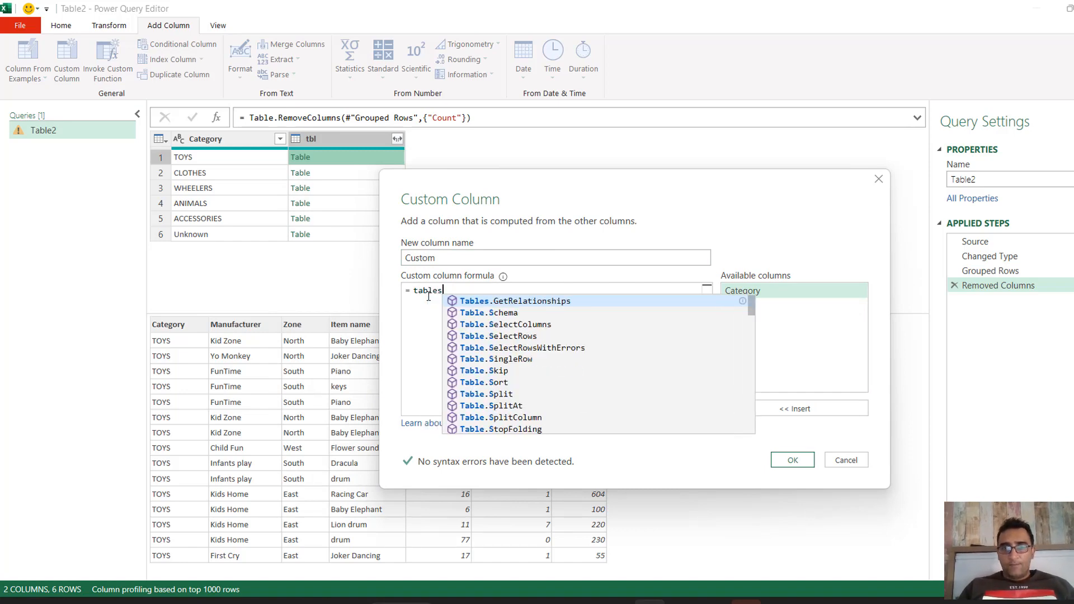
{"action": "type", "text": "ort"}
{"action": "left_click", "coordinate": [478, 303]}
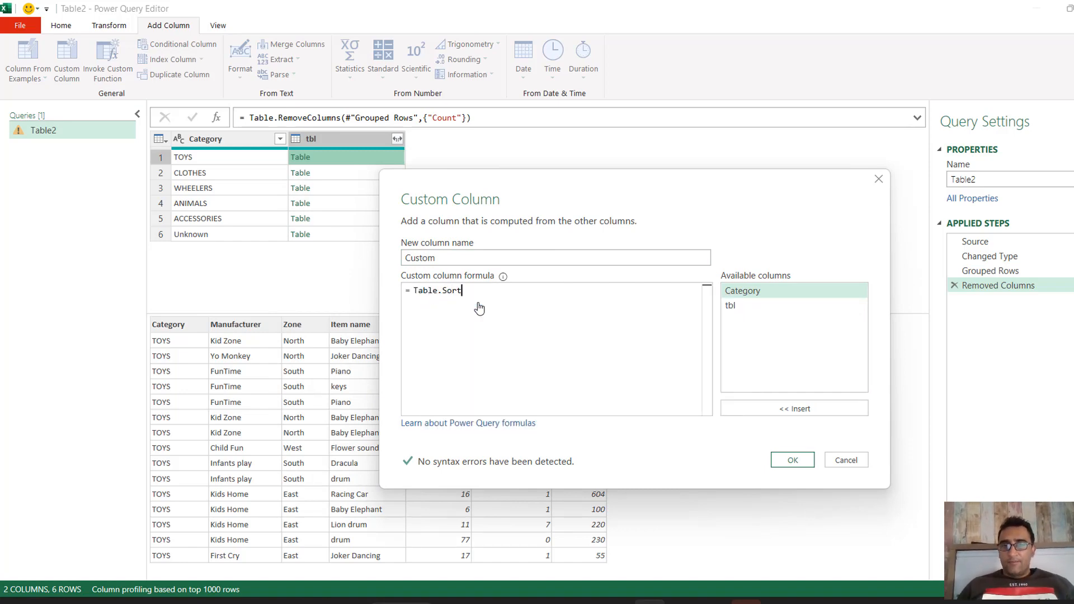
{"action": "type", "text": "("}
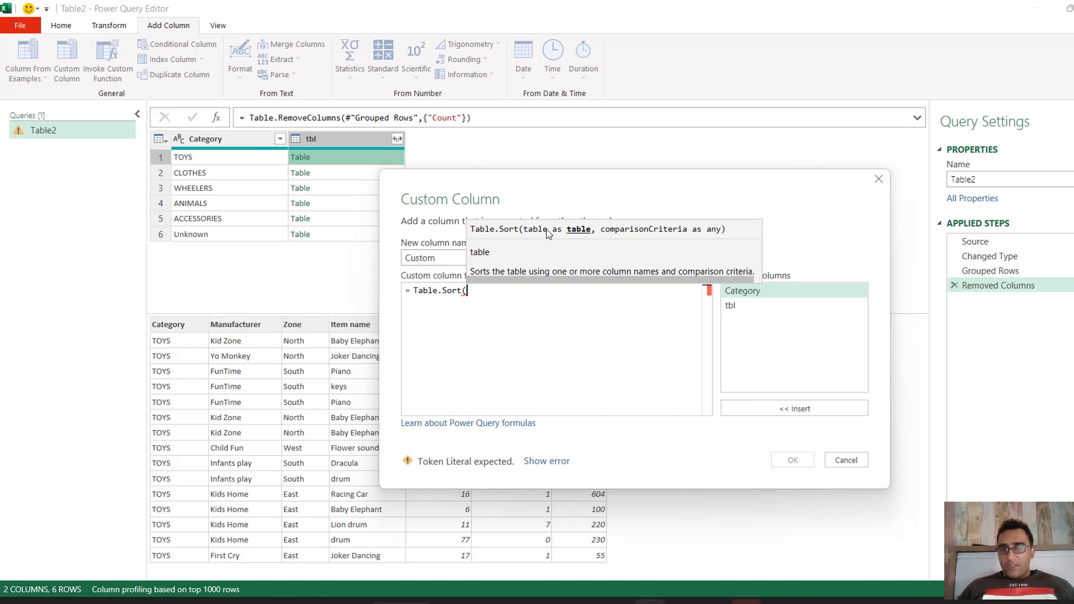
{"action": "left_click", "coordinate": [740, 314]}
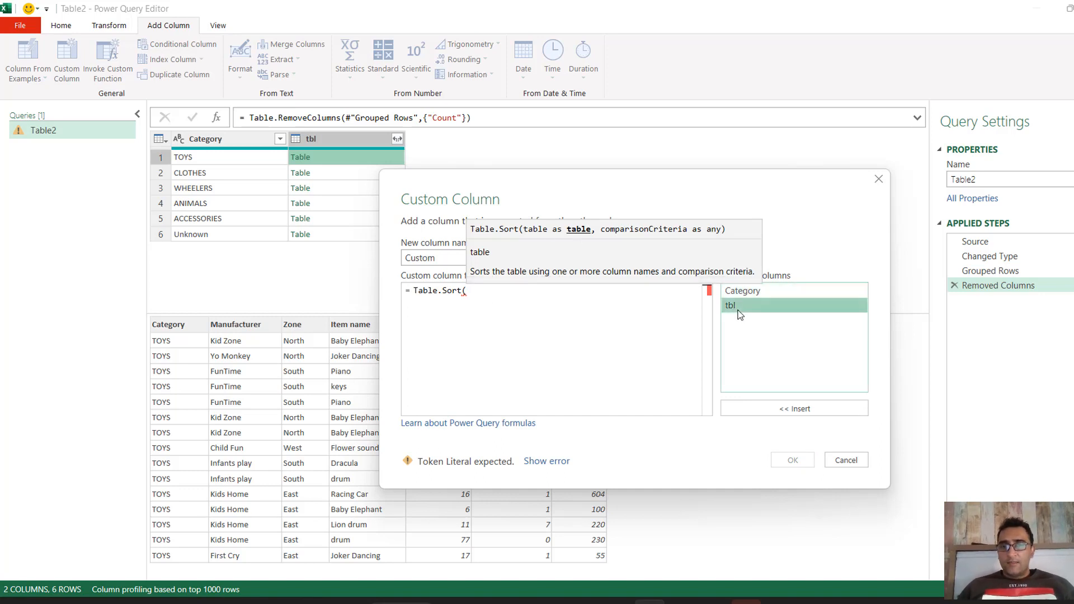
{"action": "double_click", "coordinate": [738, 312]}
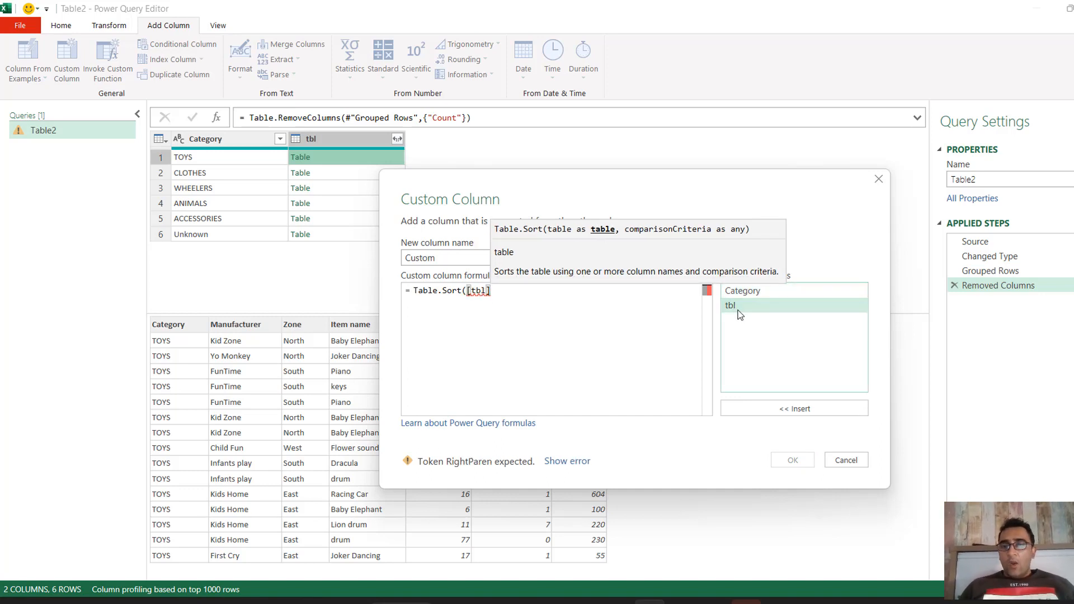
Add a second Table.Sort argument that opens a list with the column name "item name": ,{"item name".
{"action": "type", "text": ","}
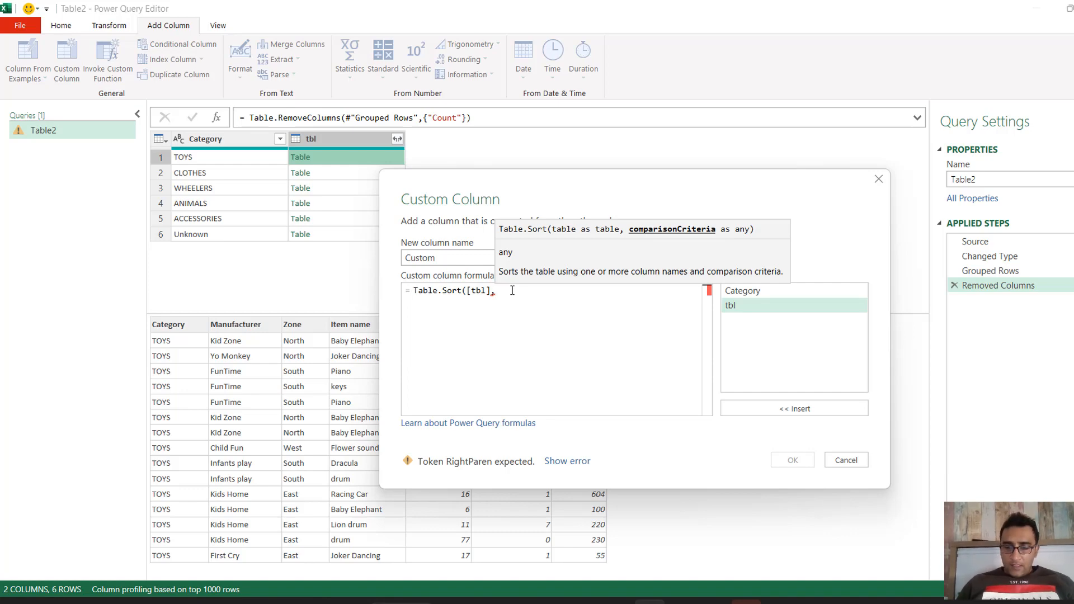
{"action": "type", "text": "\""}
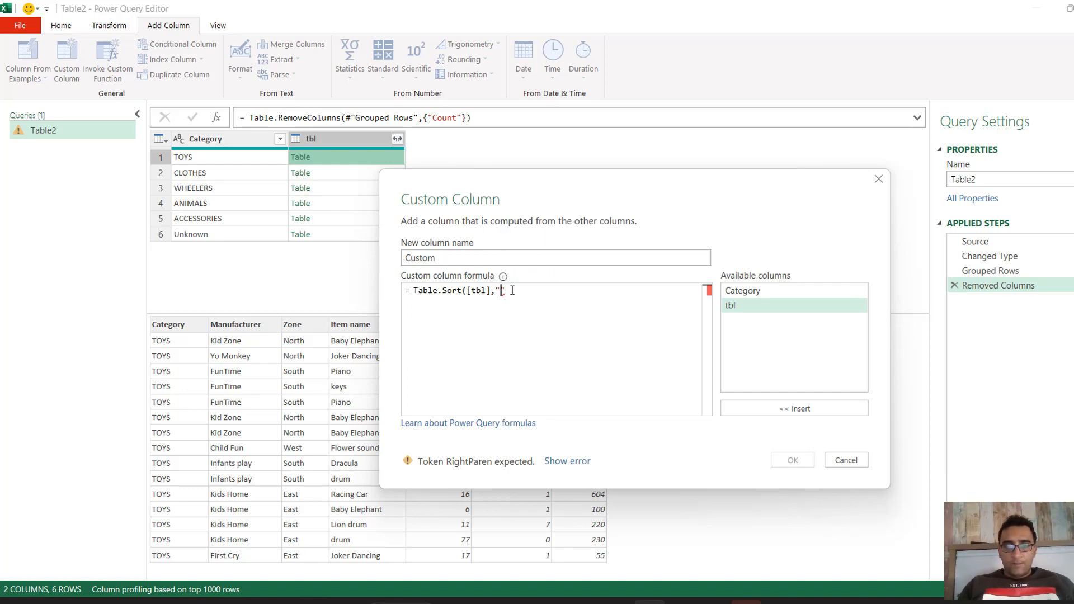
{"action": "type", "text": "item name"}
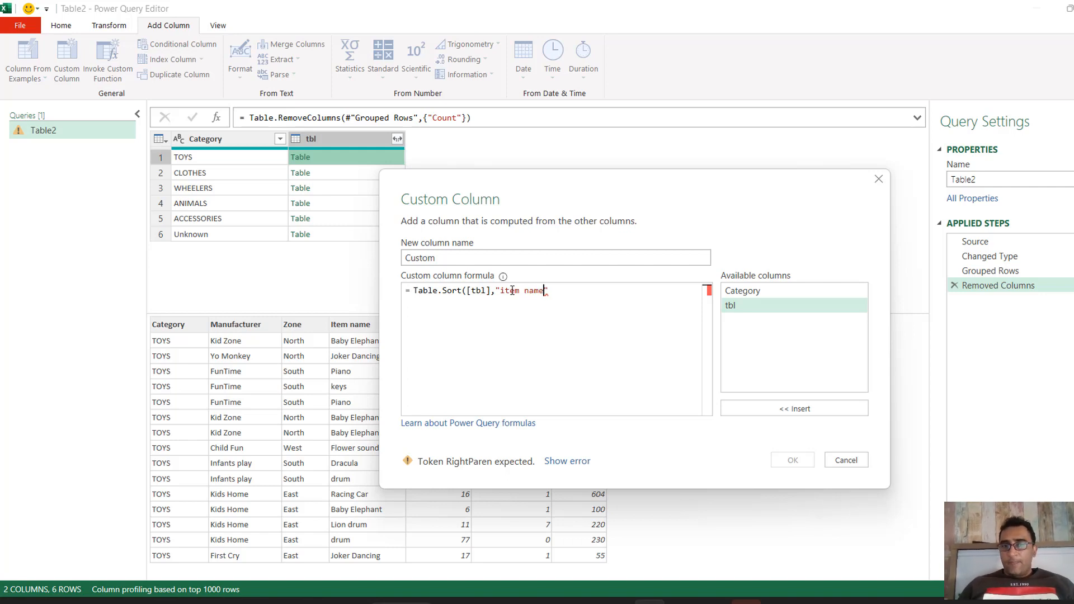
{"action": "type", "text": "\""}
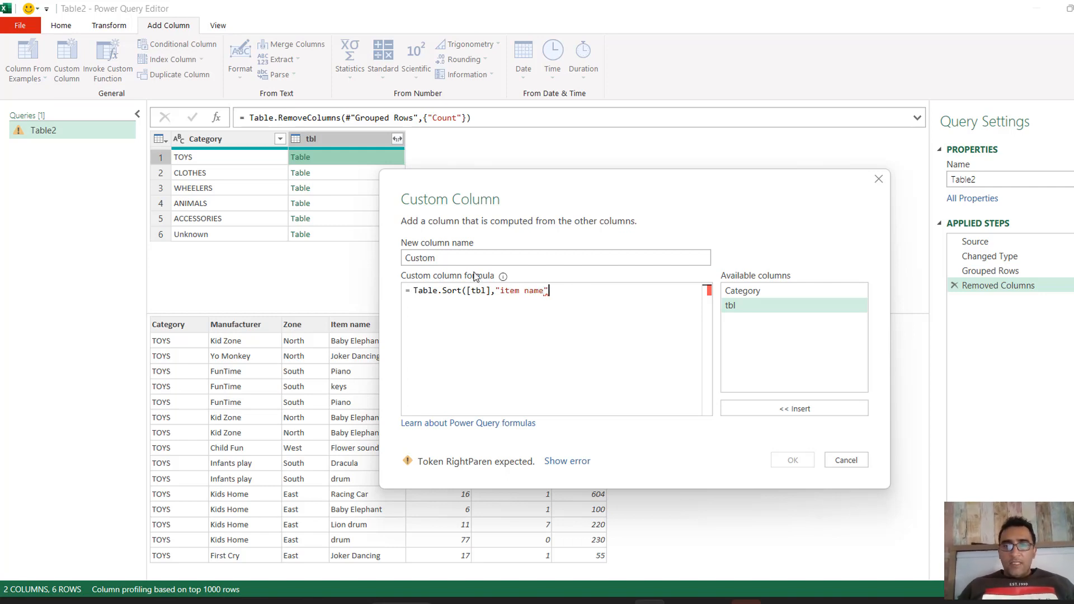
{"action": "left_click", "coordinate": [494, 291]}
{"action": "type", "text": "{"}
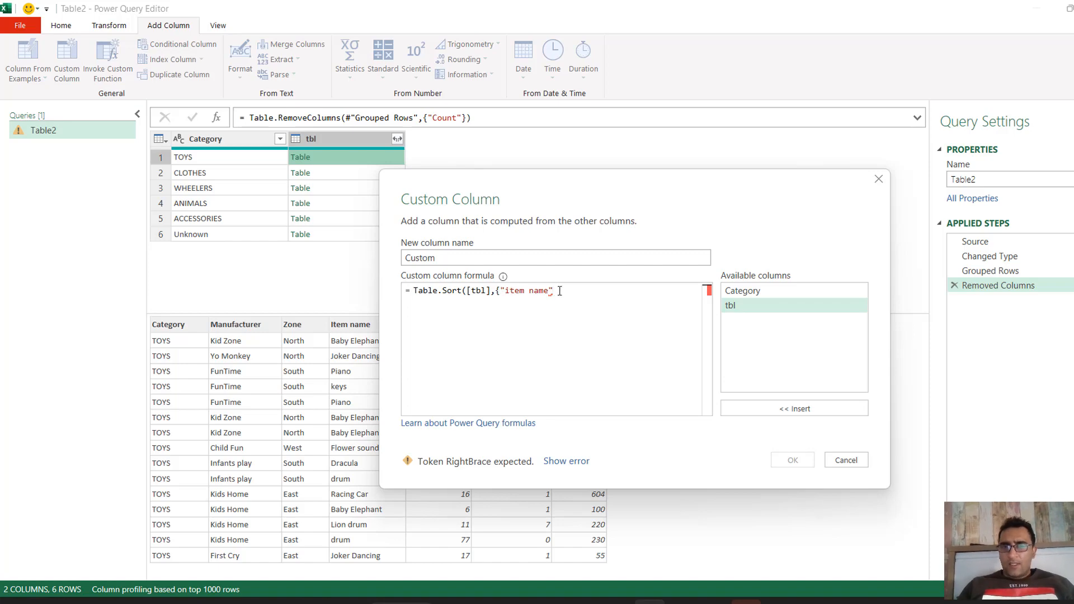
Complete the sort criterion with a comma and Order.Descending, close the list and function, and create the custom column.
{"action": "type", "text": "Order.Descending"}
{"action": "key", "text": "Down"}
{"action": "key", "text": "Tab"}
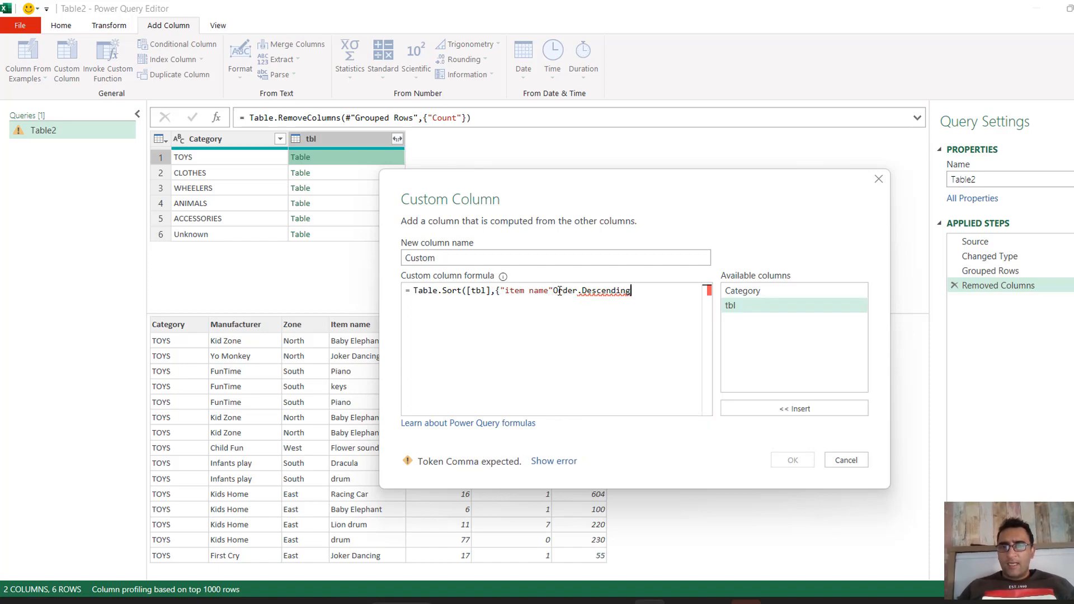
{"action": "type", "text": "})"}
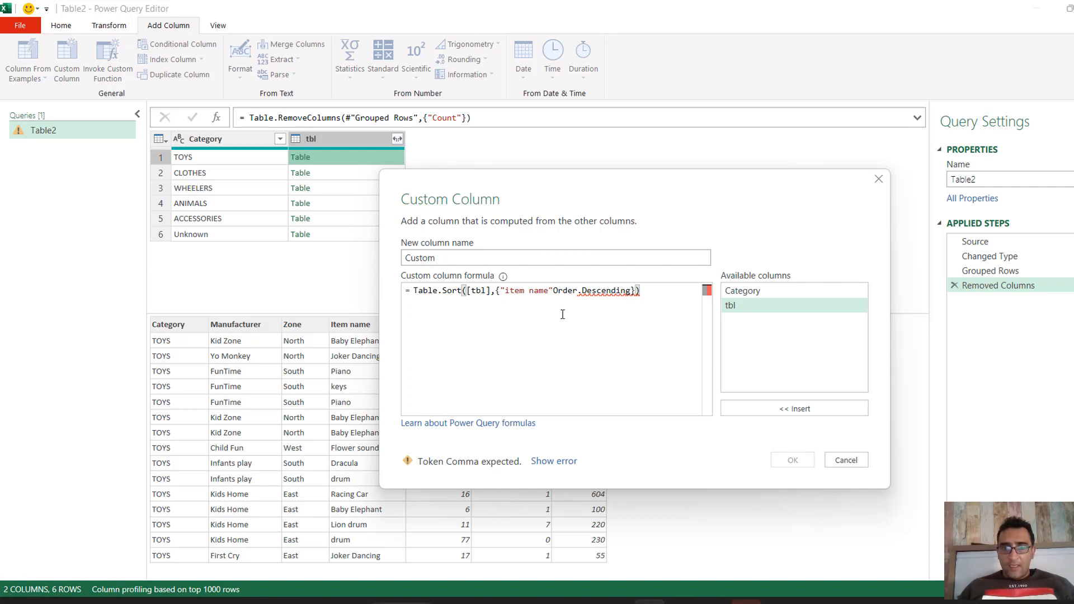
{"action": "left_click", "coordinate": [549, 291]}
{"action": "type", "text": "\","}
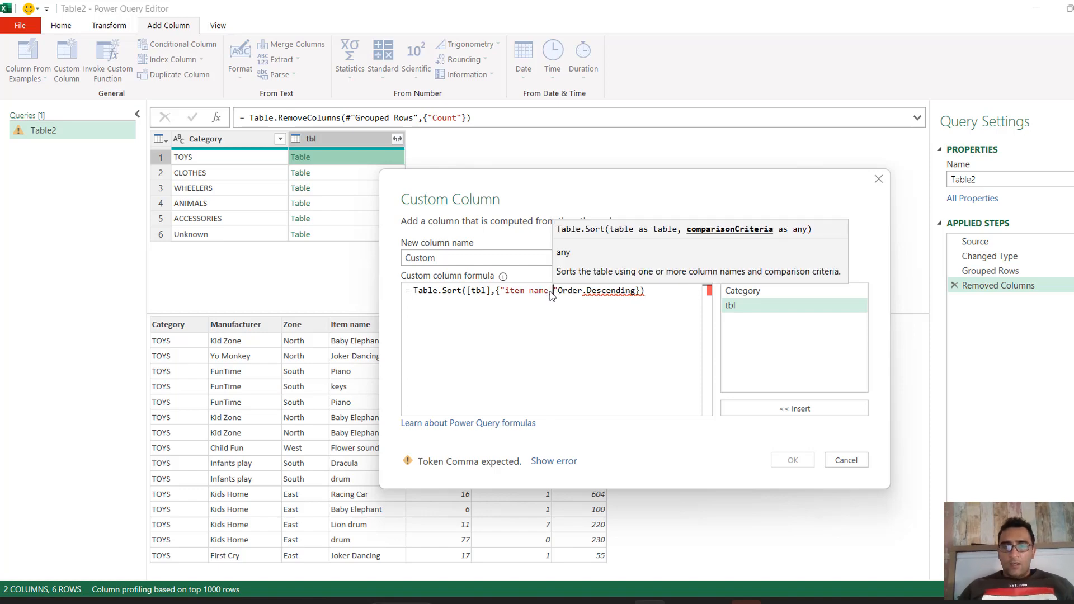
{"action": "left_click", "coordinate": [653, 294]}
{"action": "type", "text": ")"}
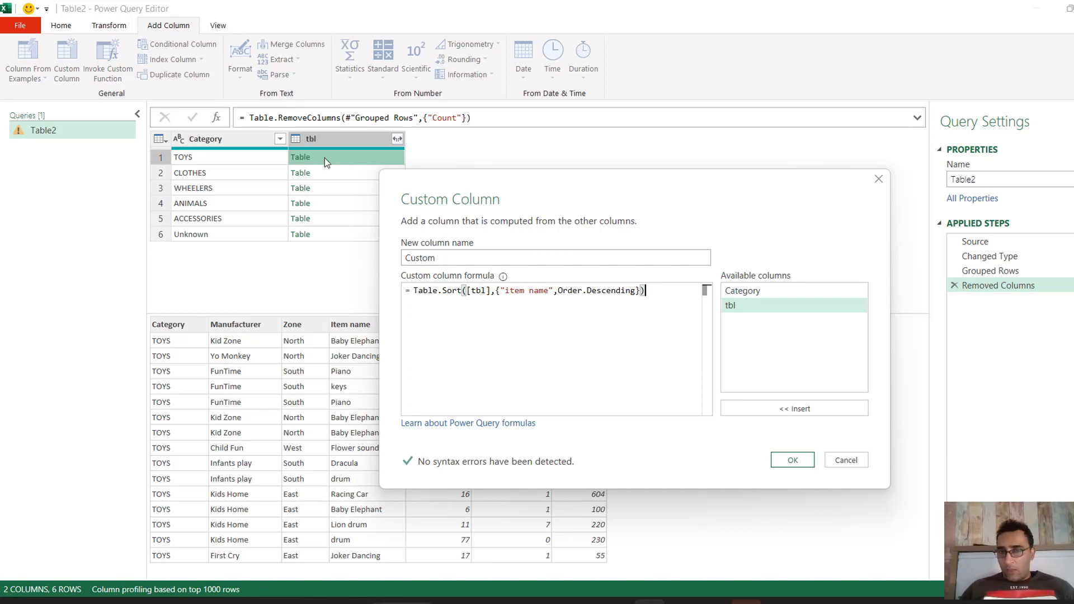
{"action": "left_click", "coordinate": [794, 461]}
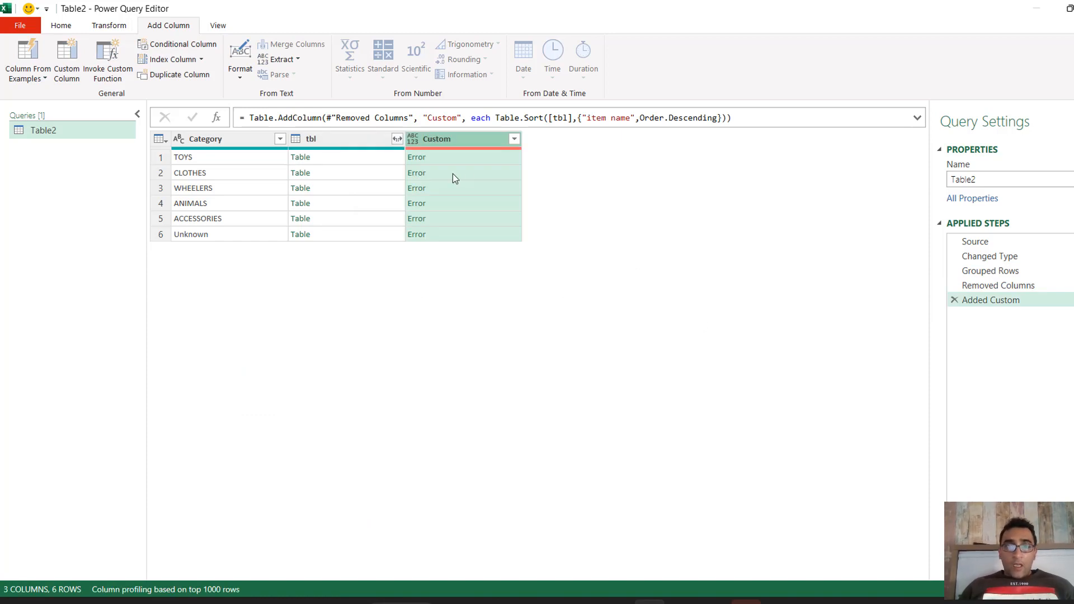
Examine the error in the TOYS row's Custom cell and check the nested table's column names in the Removed Columns step.
{"action": "left_click", "coordinate": [495, 160]}
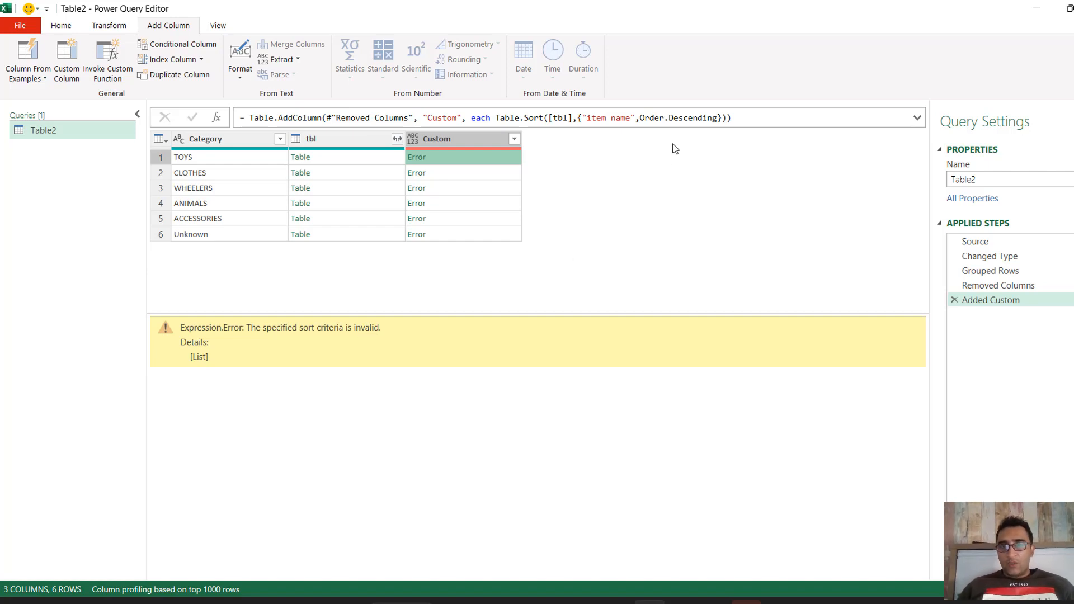
{"action": "left_click", "coordinate": [974, 285]}
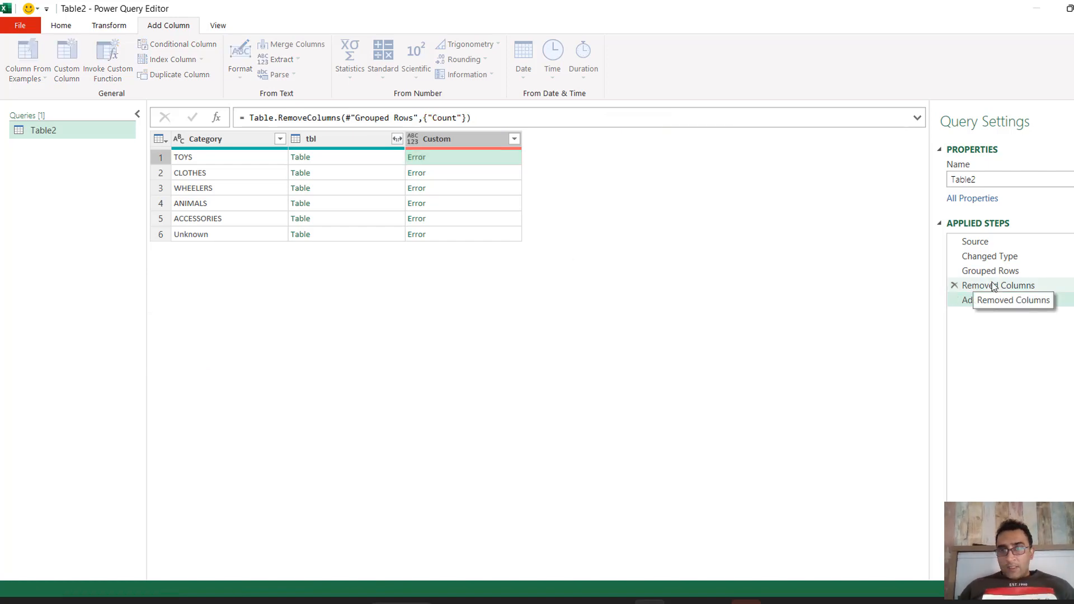
{"action": "left_click", "coordinate": [374, 159]}
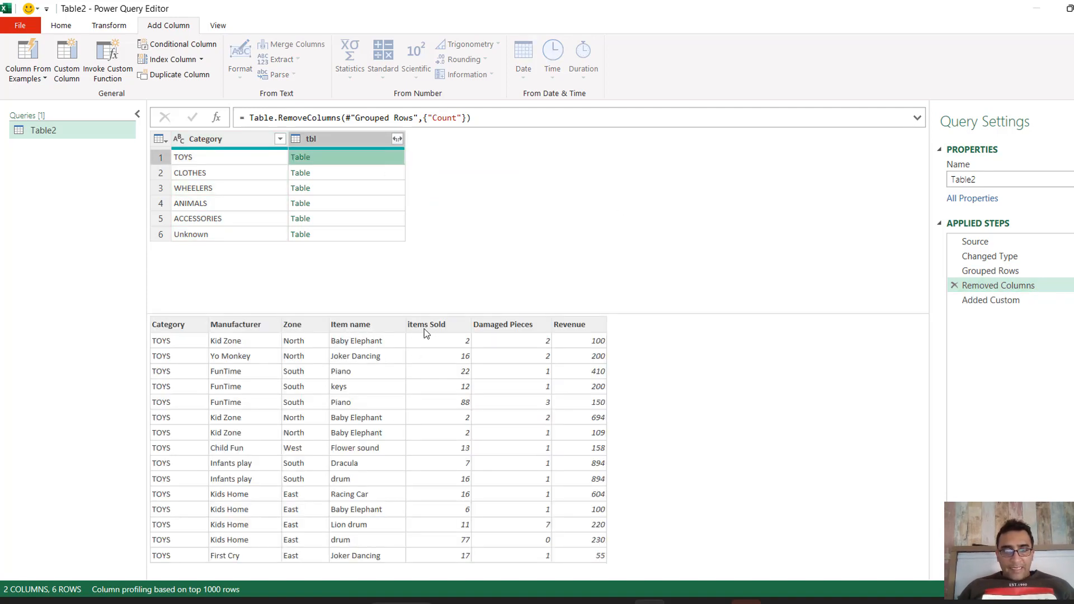
In the Added Custom step's formula, change the sort column name to "item Sold" and apply it.
{"action": "left_click", "coordinate": [998, 304]}
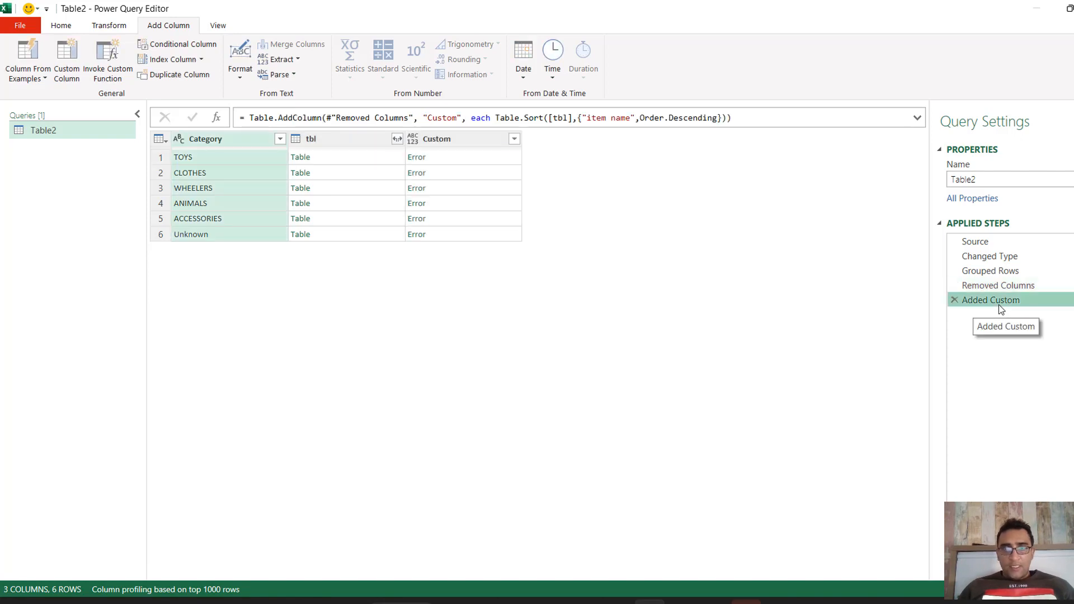
{"action": "left_click", "coordinate": [628, 119]}
{"action": "key", "text": "BackSpace"}
{"action": "key", "text": "BackSpace"}
{"action": "key", "text": "BackSpace"}
{"action": "key", "text": "BackSpace"}
{"action": "type", "text": "So"}
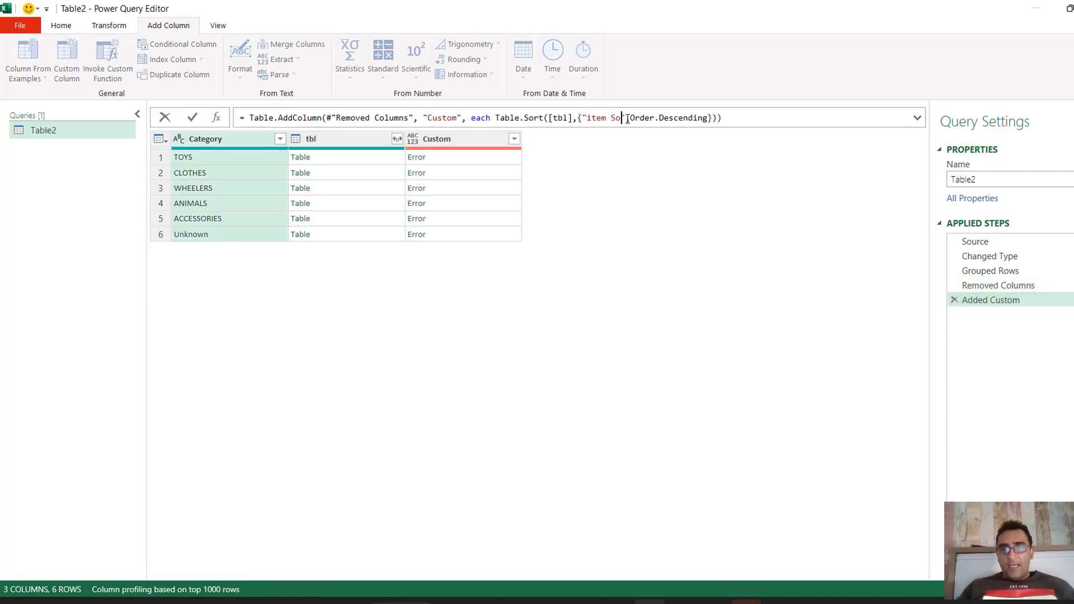
{"action": "type", "text": "ld"}
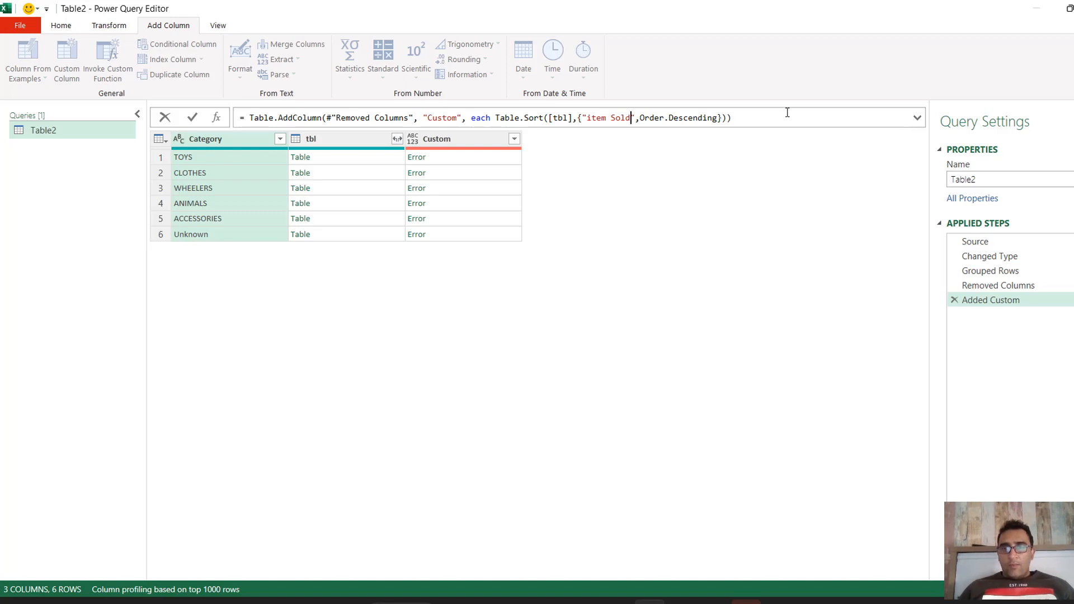
{"action": "key", "text": "End"}
{"action": "key", "text": "Return"}
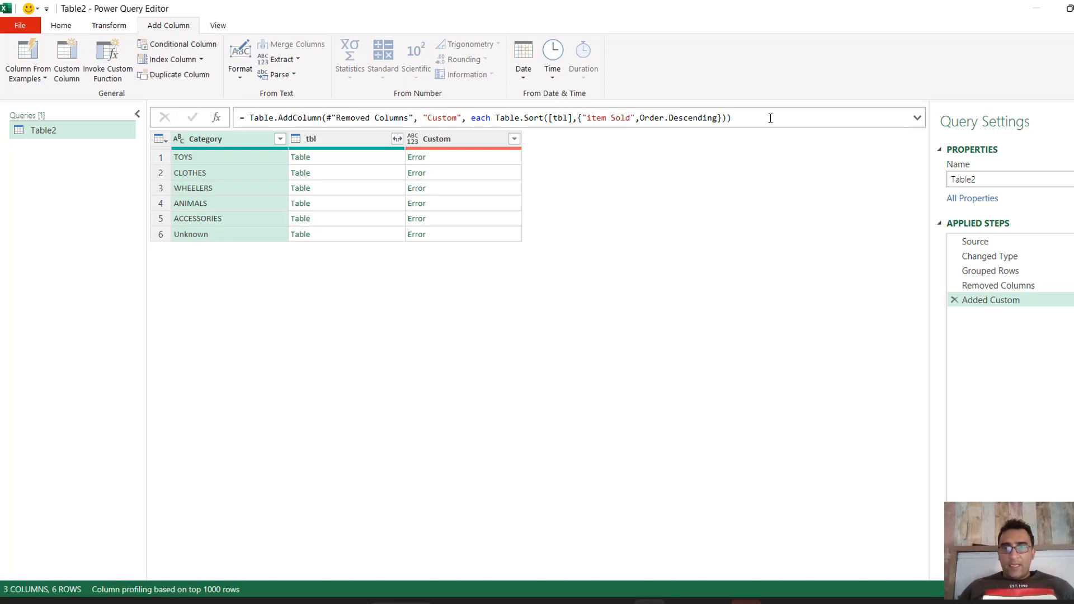
Correct the sort column name in the formula to "items Sold" and apply the change.
{"action": "left_click", "coordinate": [763, 118]}
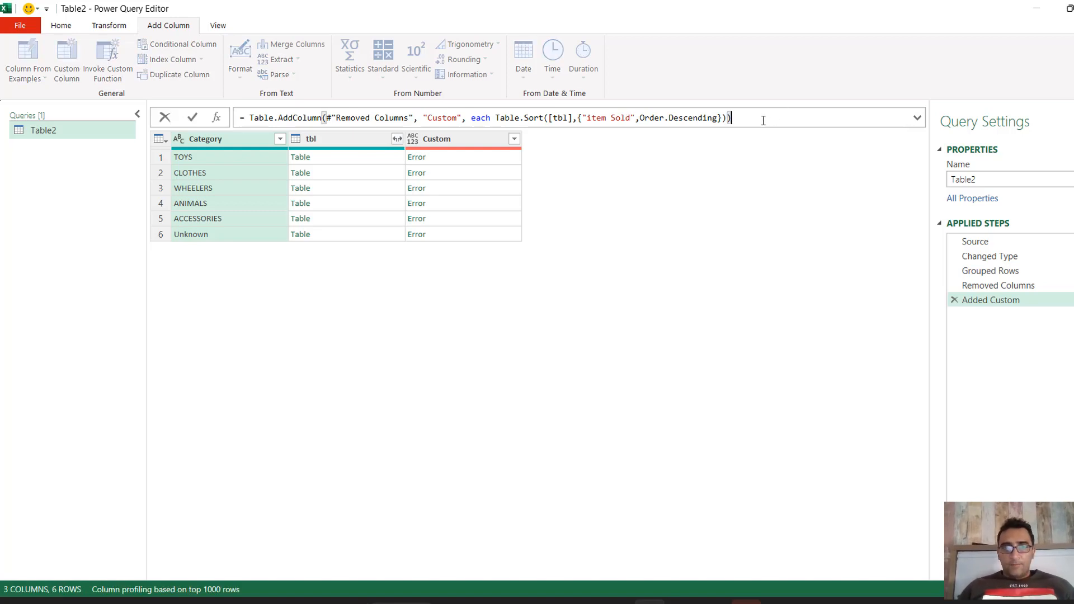
{"action": "left_click", "coordinate": [608, 119]}
{"action": "type", "text": "s"}
{"action": "left_click", "coordinate": [802, 122]}
{"action": "key", "text": "Return"}
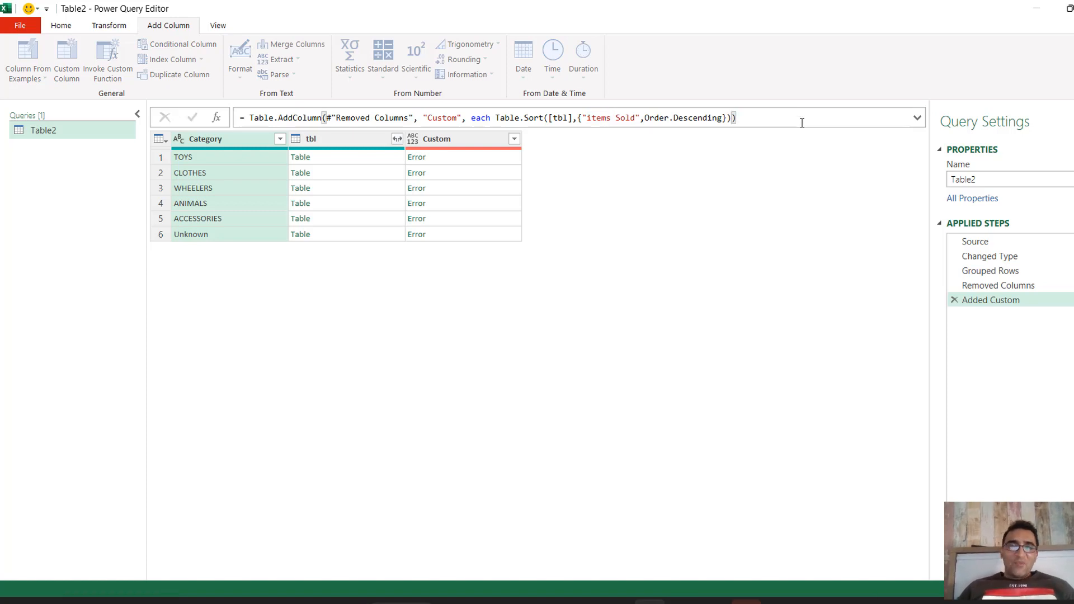
Preview the sorted nested tables of the TOYS and CLOTHES rows in the Custom column, ending on TOYS.
{"action": "left_click", "coordinate": [502, 159]}
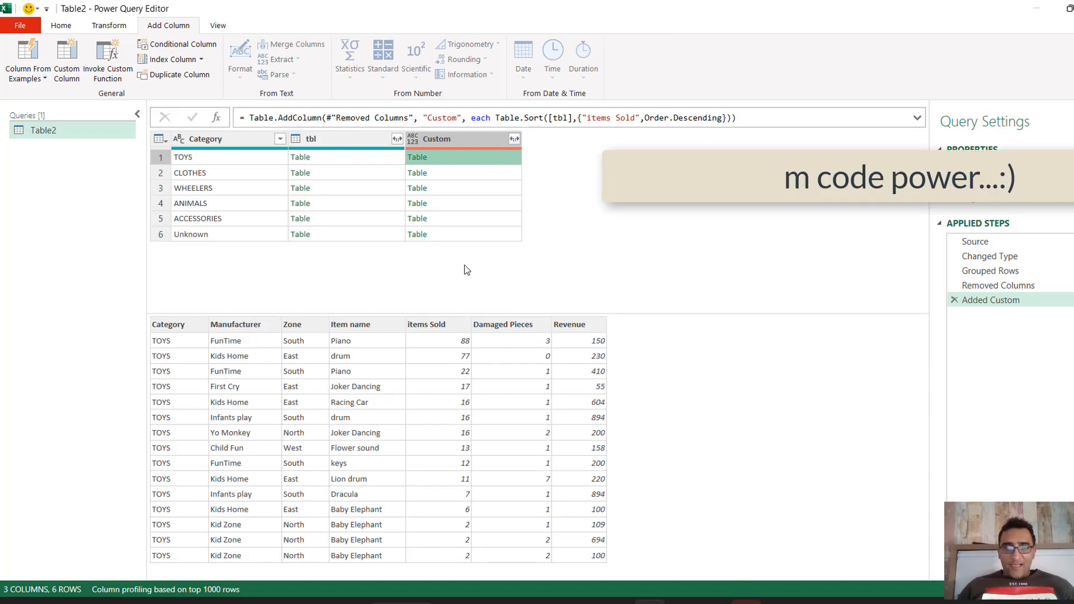
{"action": "left_click", "coordinate": [508, 175]}
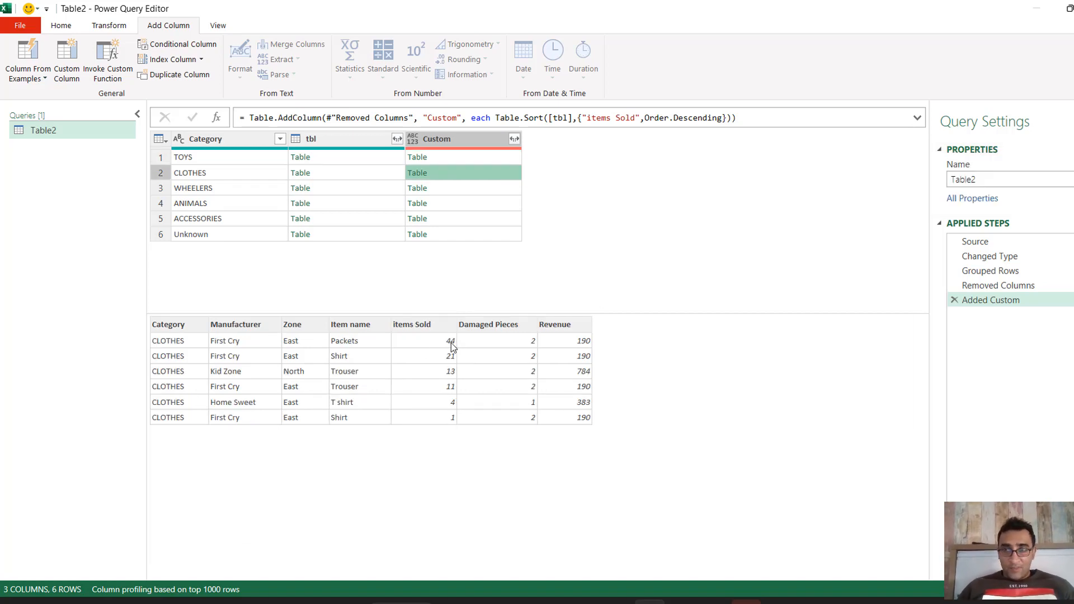
{"action": "left_click", "coordinate": [493, 162]}
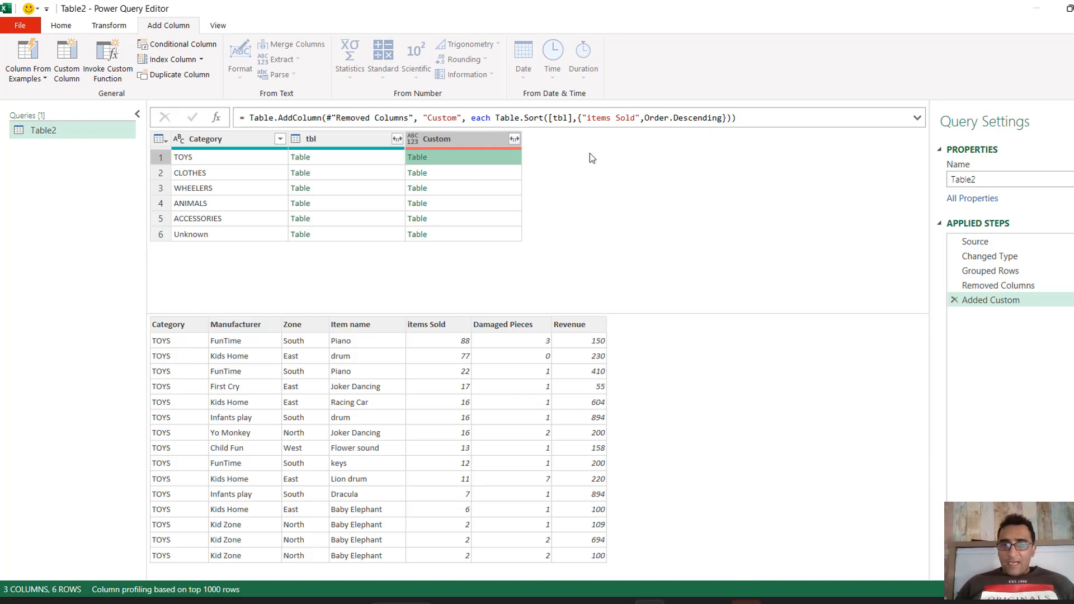
{"action": "left_click", "coordinate": [442, 139]}
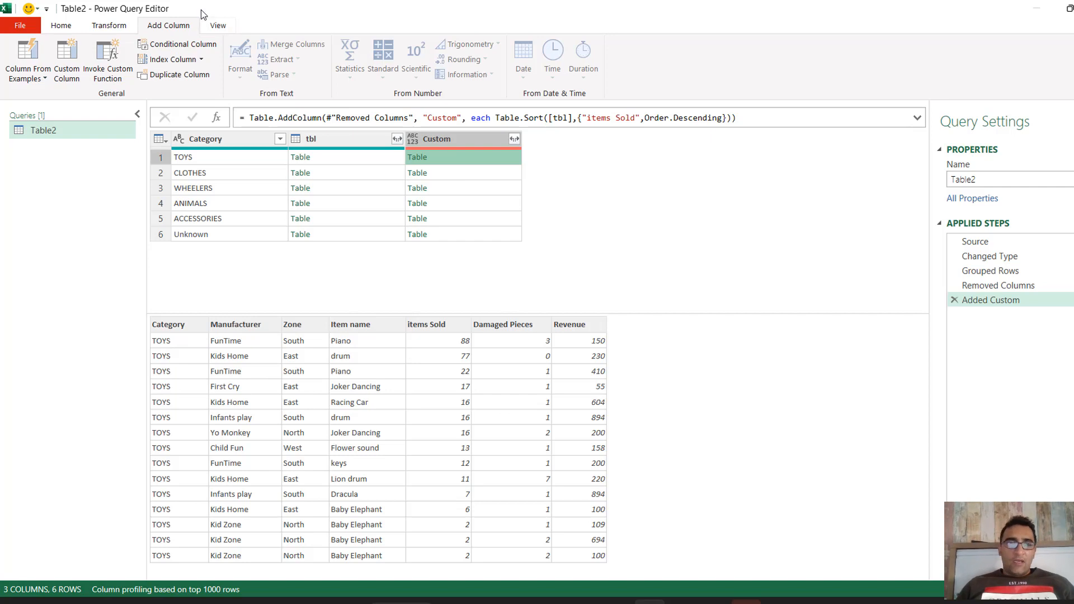
Insert a Table.FirstN function call between each and Table.Sort in the Added Custom step's formula.
{"action": "left_click", "coordinate": [492, 117]}
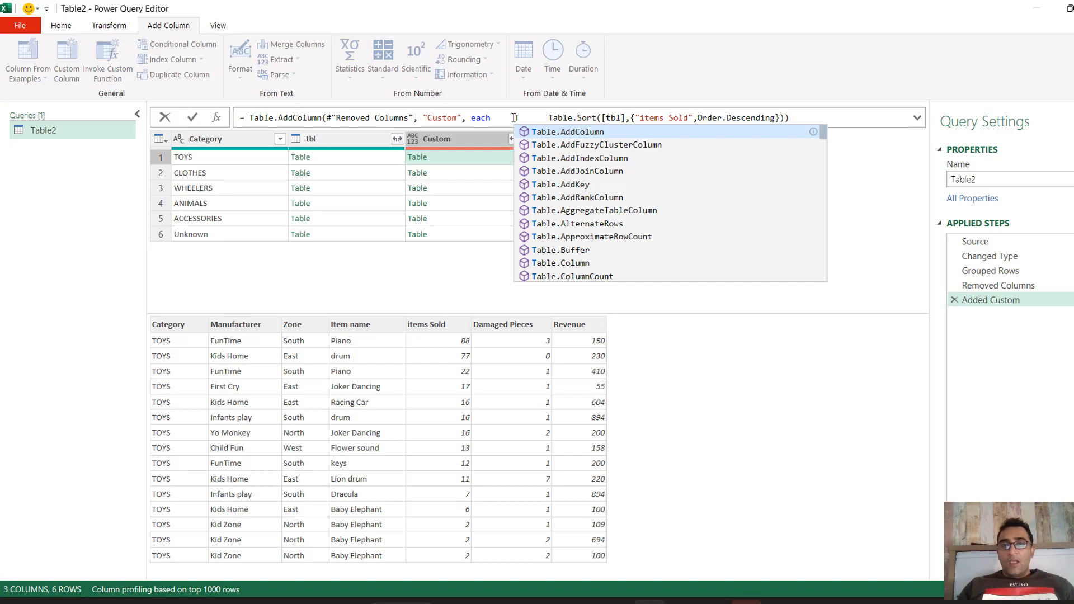
{"action": "type", "text": "able."}
{"action": "type", "text": "Table.T"}
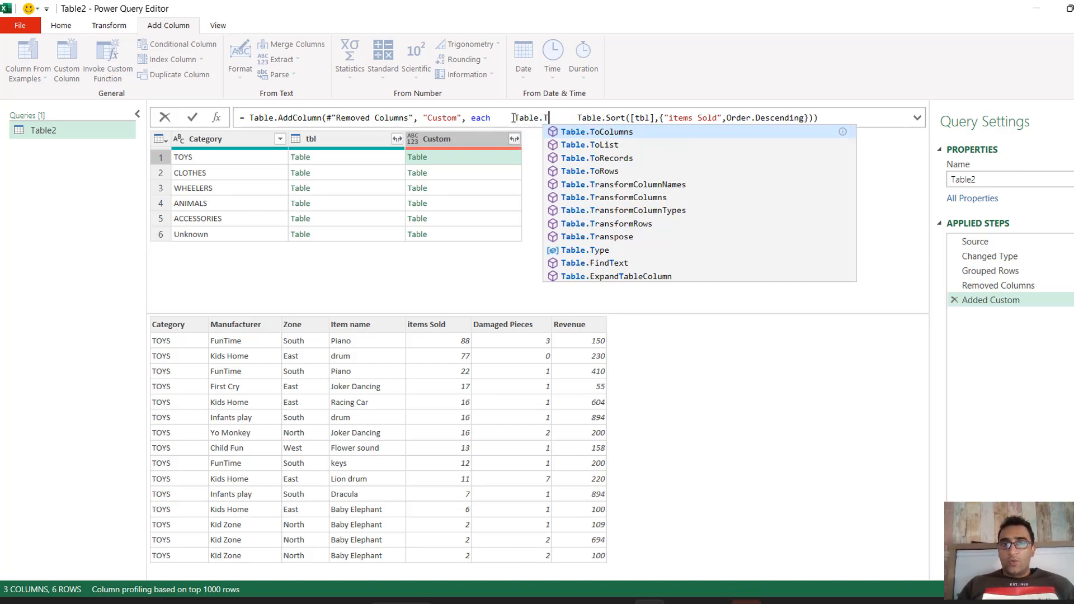
{"action": "type", "text": "OP"}
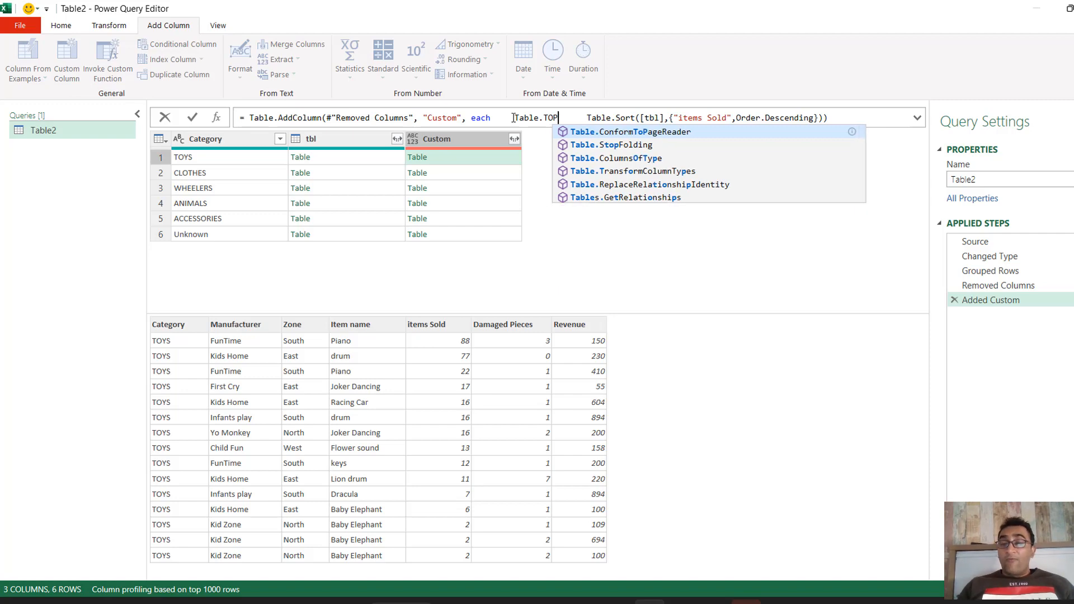
{"action": "key", "text": "BackSpace"}
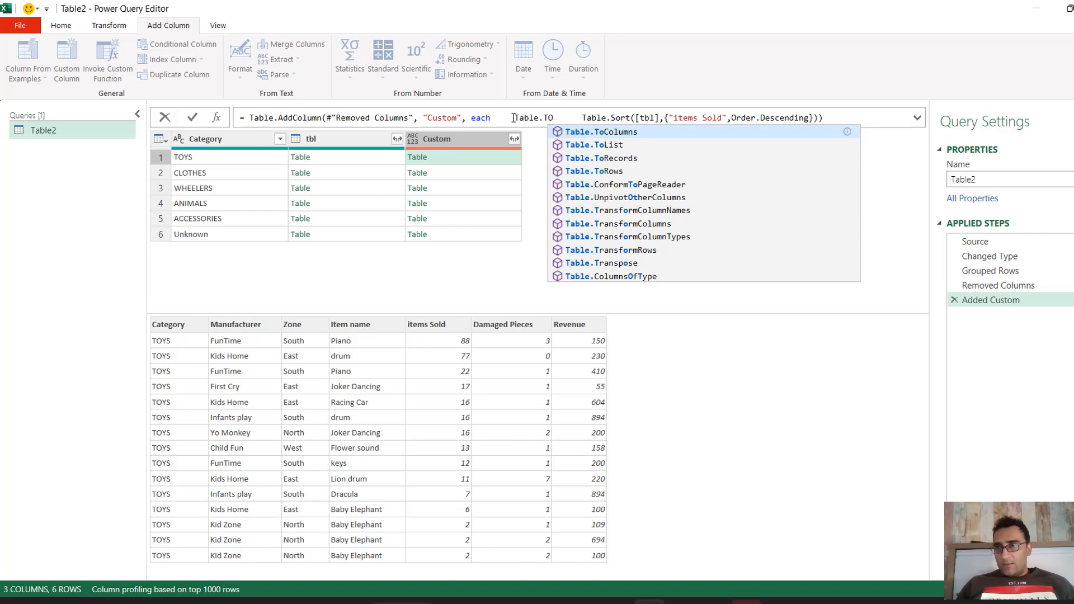
{"action": "key", "text": "BackSpace"}
{"action": "key", "text": "BackSpace"}
{"action": "type", "text": "FIR"}
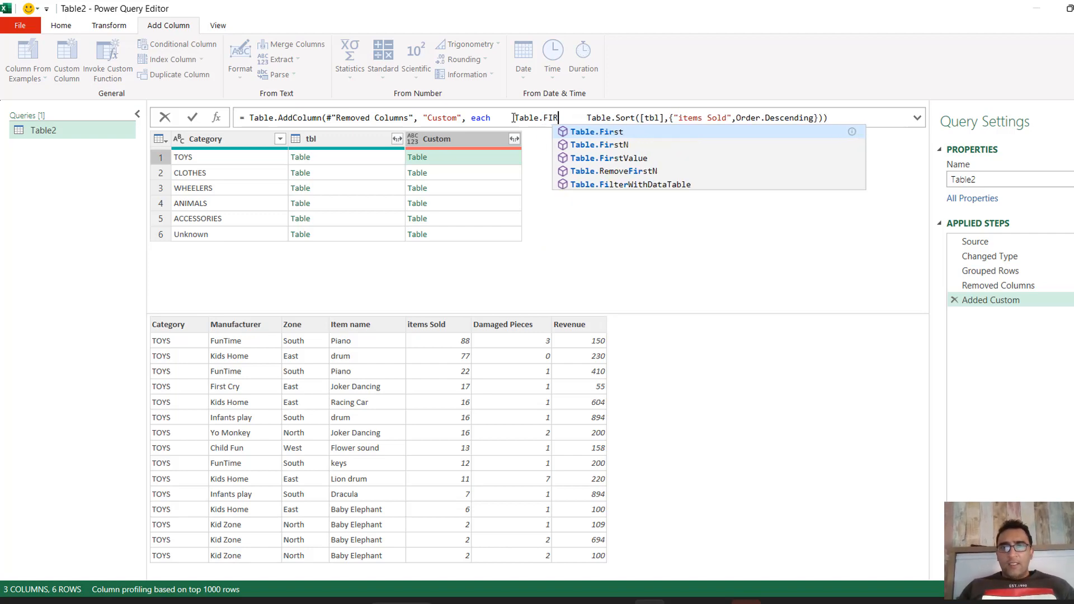
{"action": "type", "text": "ST"}
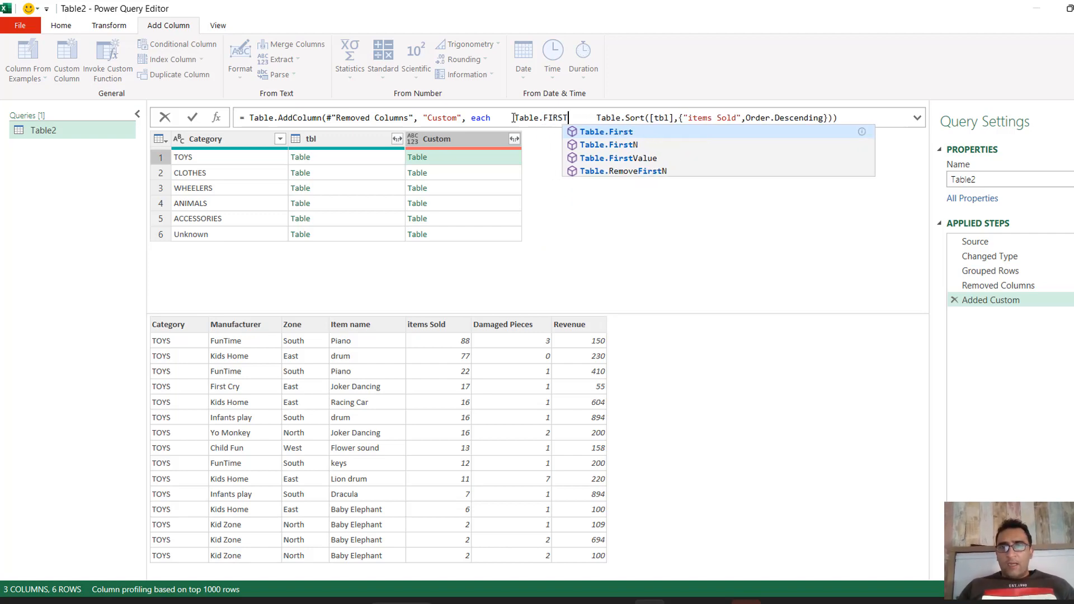
{"action": "left_click", "coordinate": [612, 147]}
{"action": "type", "text": "("}
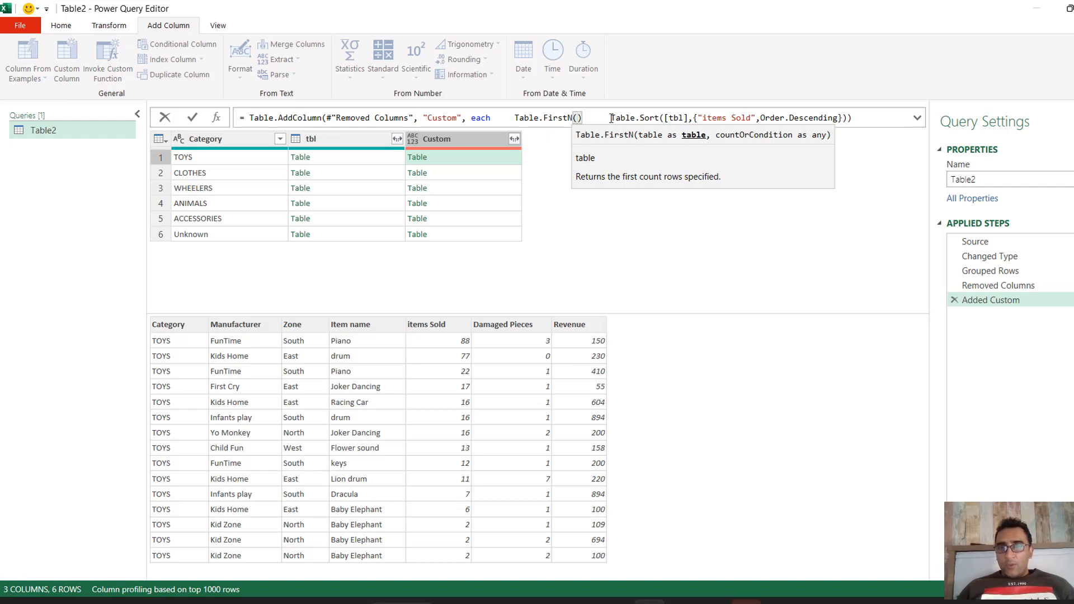
Remove the closing parenthesis and the gap after Table.FirstN( so that Table.Sort becomes its table argument.
{"action": "left_click", "coordinate": [612, 118]}
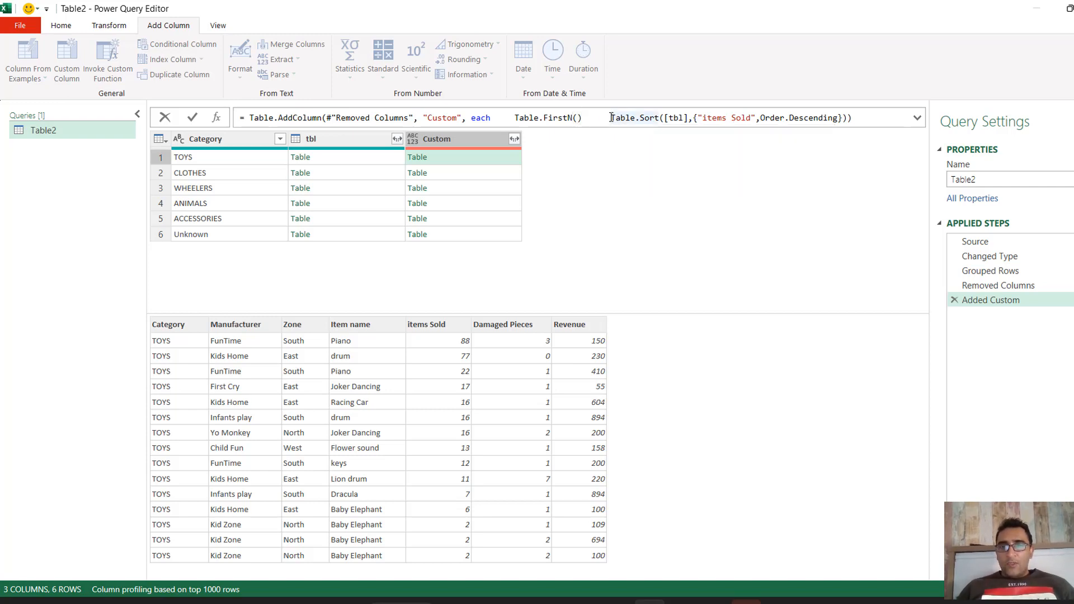
{"action": "key", "text": "BackSpace"}
{"action": "key", "text": "BackSpace"}
{"action": "key", "text": "BackSpace"}
{"action": "key", "text": "BackSpace"}
{"action": "key", "text": "BackSpace"}
{"action": "key", "text": "BackSpace"}
{"action": "key", "text": "BackSpace"}
Add 2 as the count argument of Table.FirstN, close the formula and apply it, and preview the CLOTHES nested table.
{"action": "left_click", "coordinate": [839, 120]}
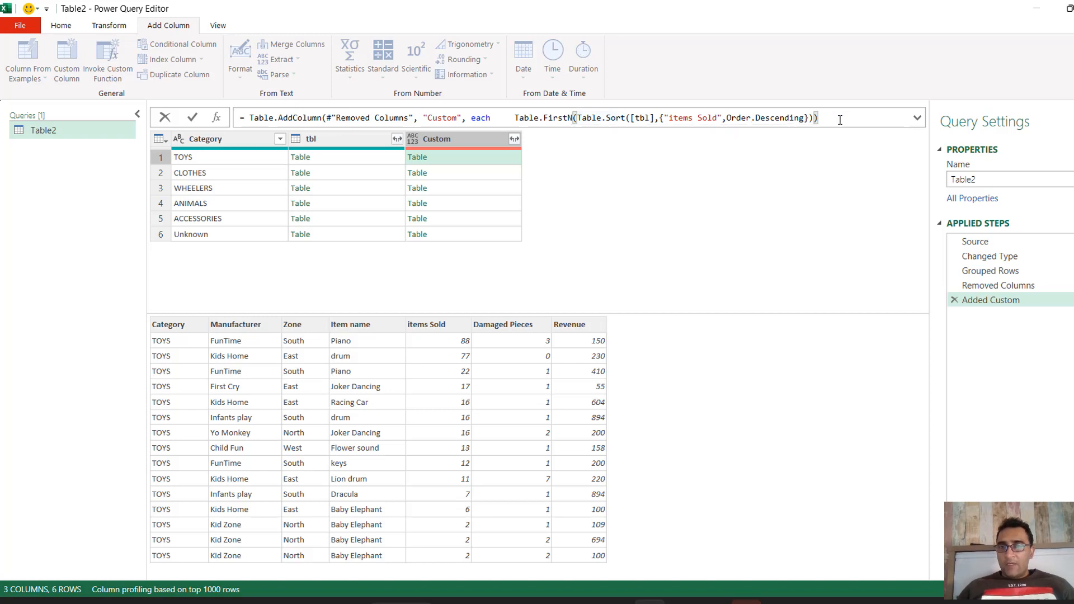
{"action": "key", "text": "BackSpace"}
{"action": "type", "text": ","}
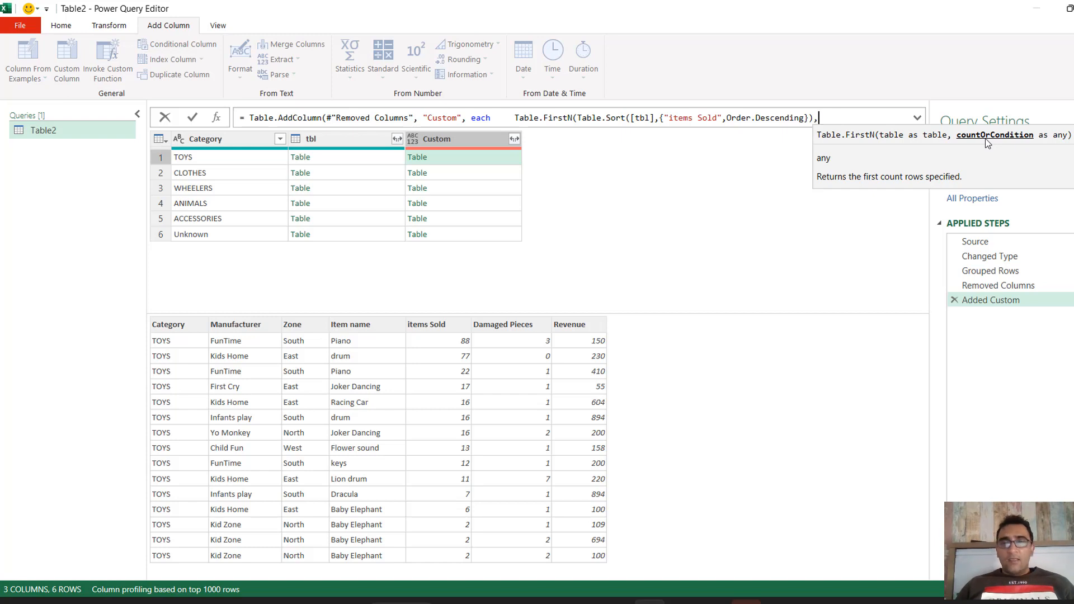
{"action": "type", "text": "2"}
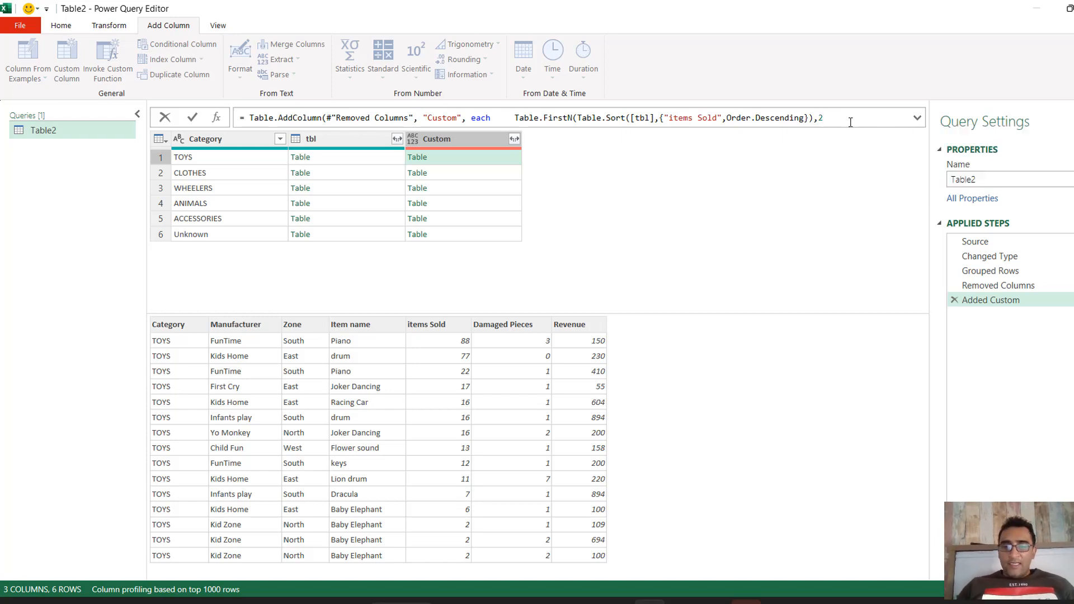
{"action": "type", "text": "))"}
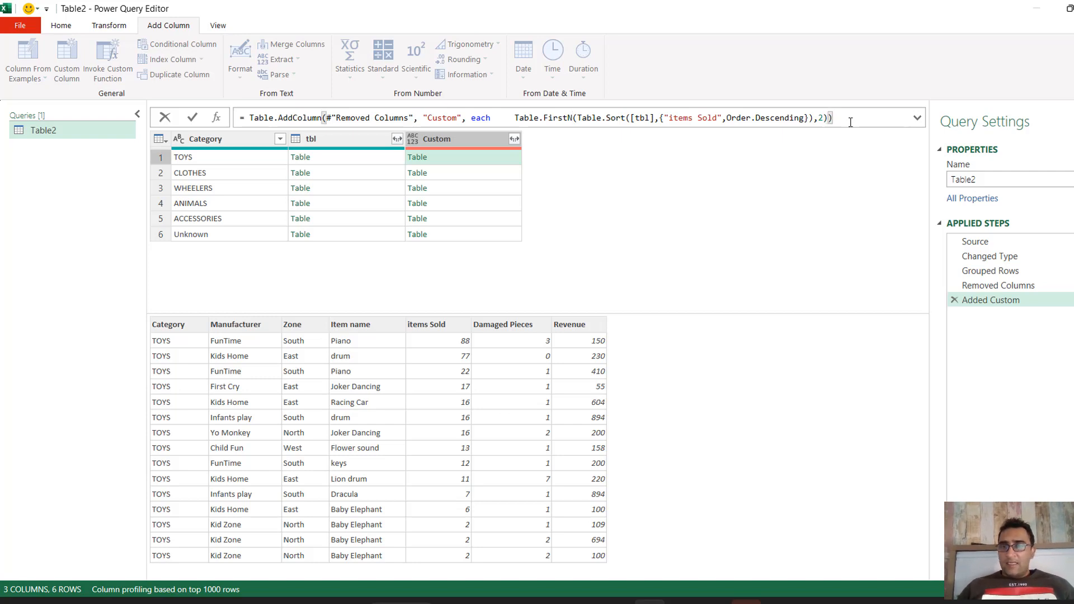
{"action": "key", "text": "Return"}
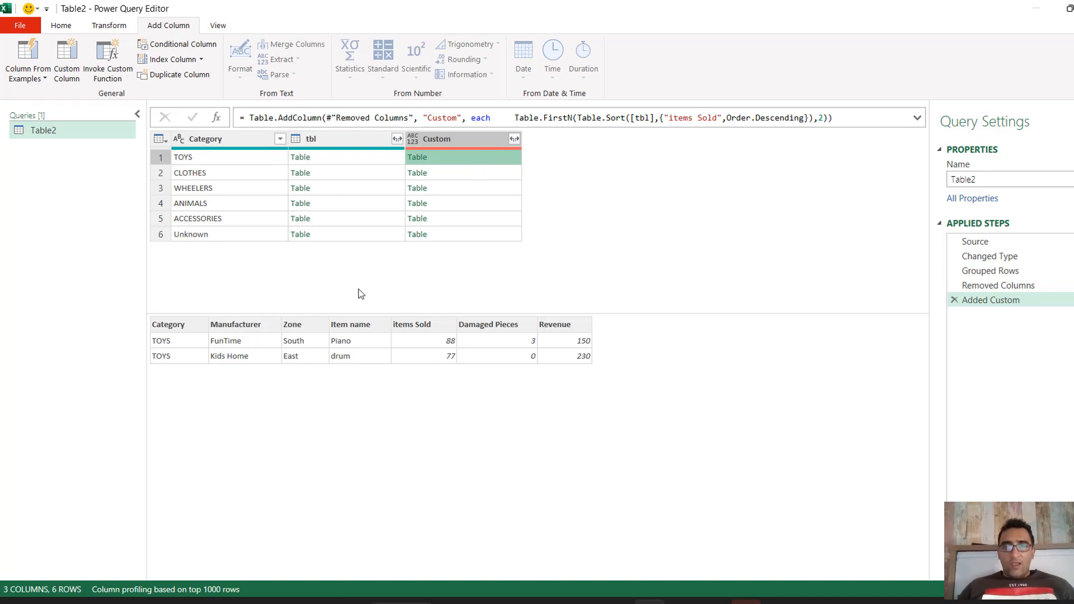
{"action": "left_click", "coordinate": [492, 171]}
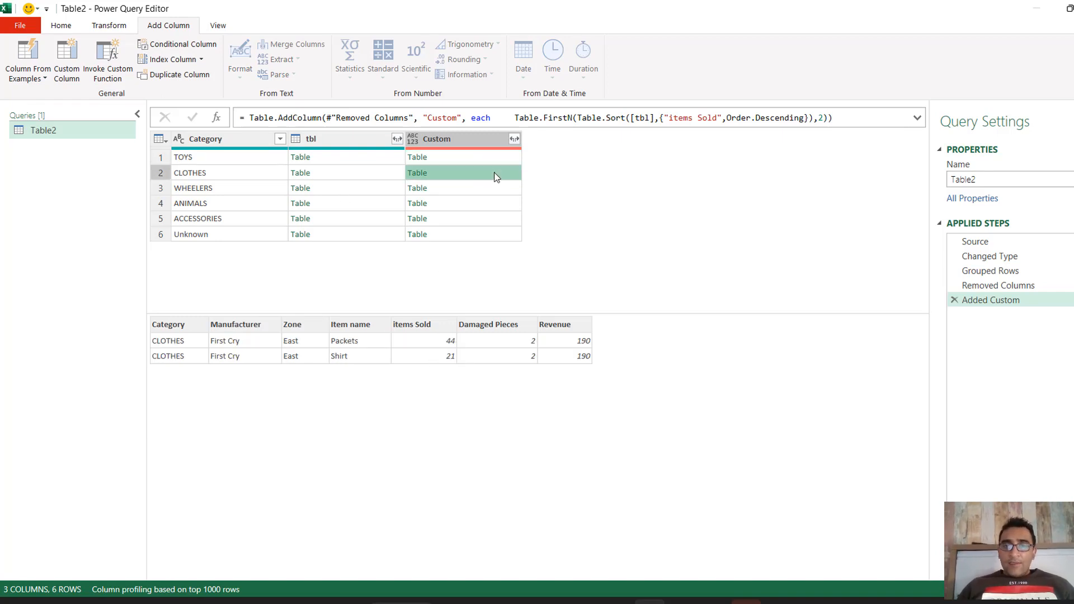
Remove the tbl column and preview the TOYS nested table in the Custom column.
{"action": "left_click", "coordinate": [365, 145]}
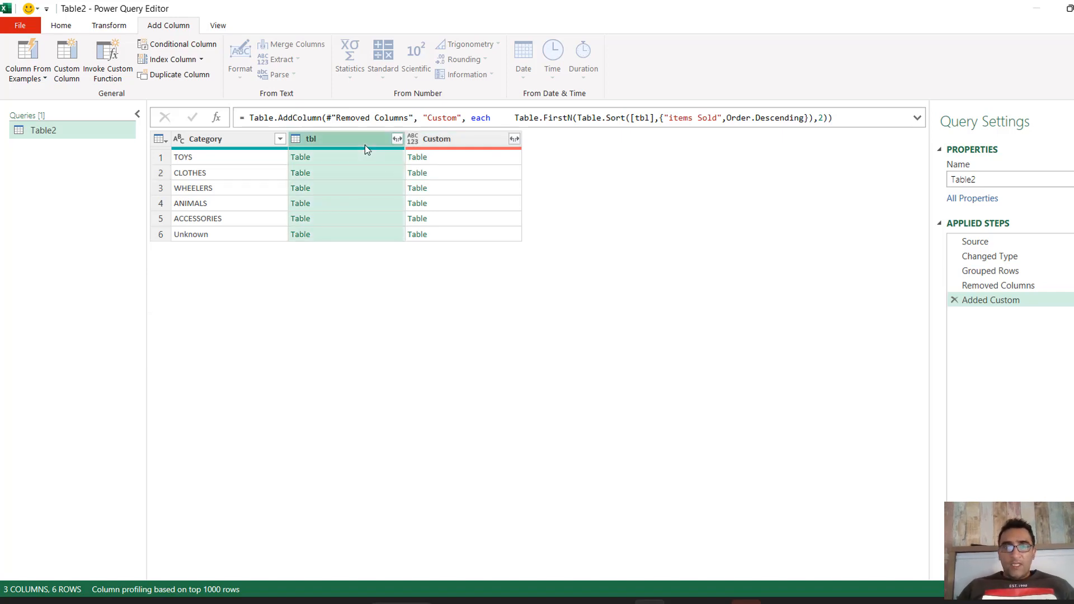
{"action": "key", "text": "Delete"}
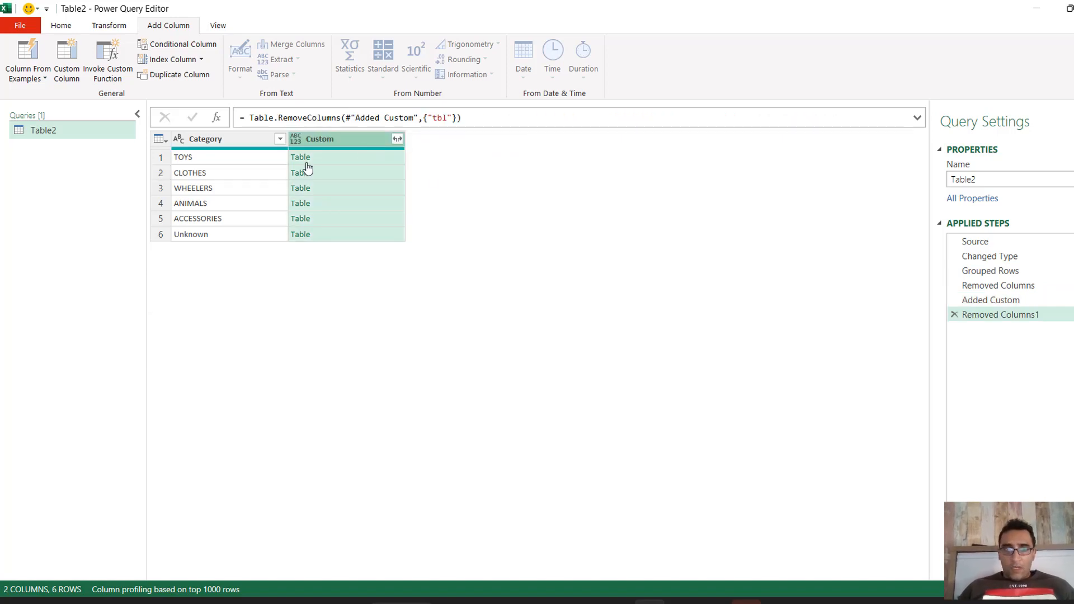
{"action": "left_click", "coordinate": [373, 158]}
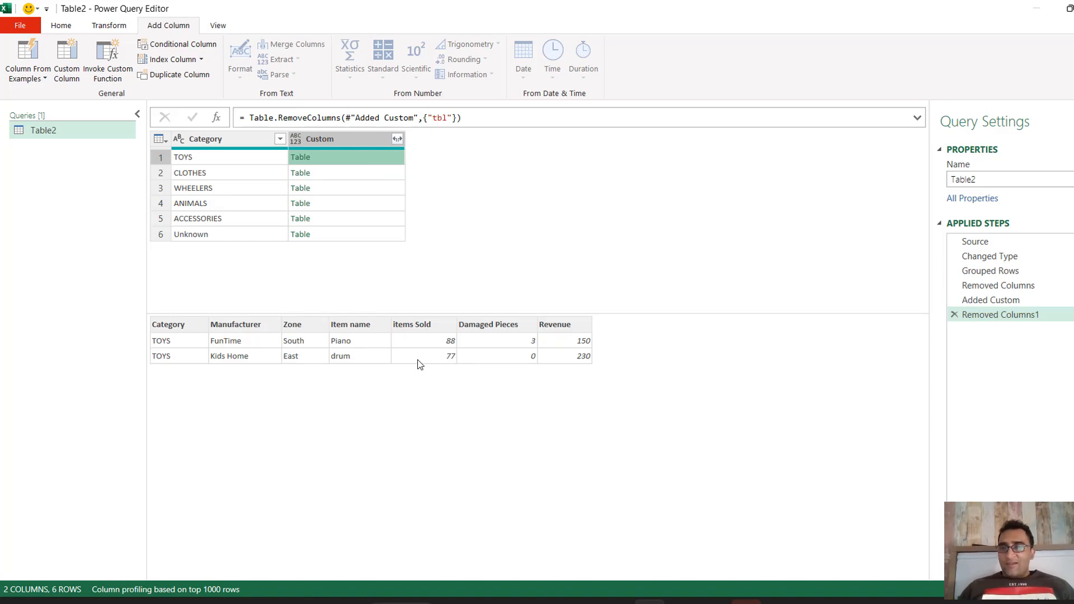
Expand the Custom column with all its columns and the original name as prefix, and remove the duplicate Custom.Category column.
{"action": "left_click", "coordinate": [397, 140]}
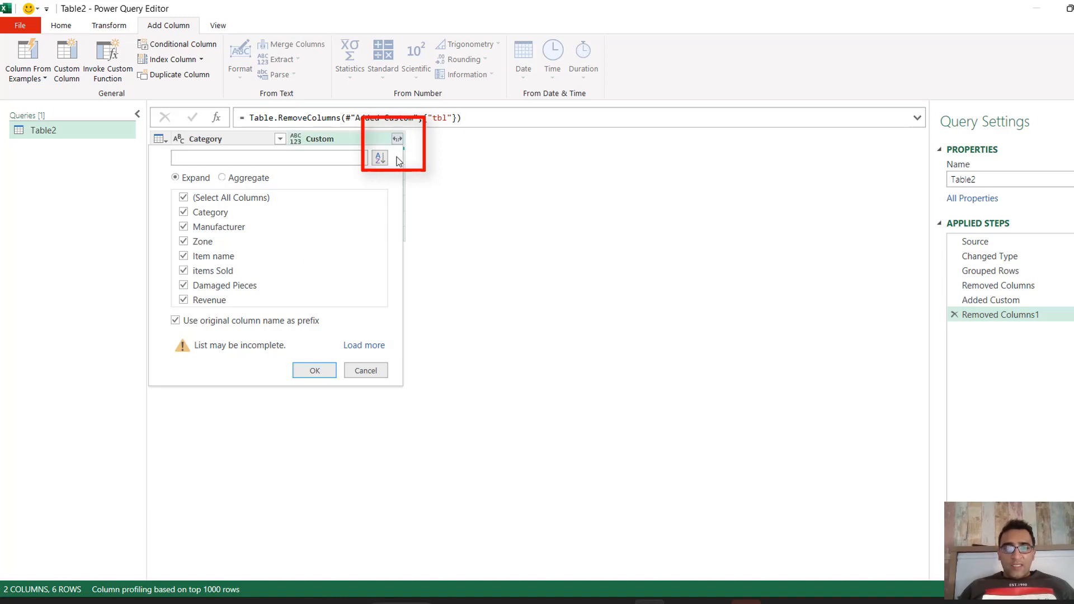
{"action": "left_click", "coordinate": [319, 372]}
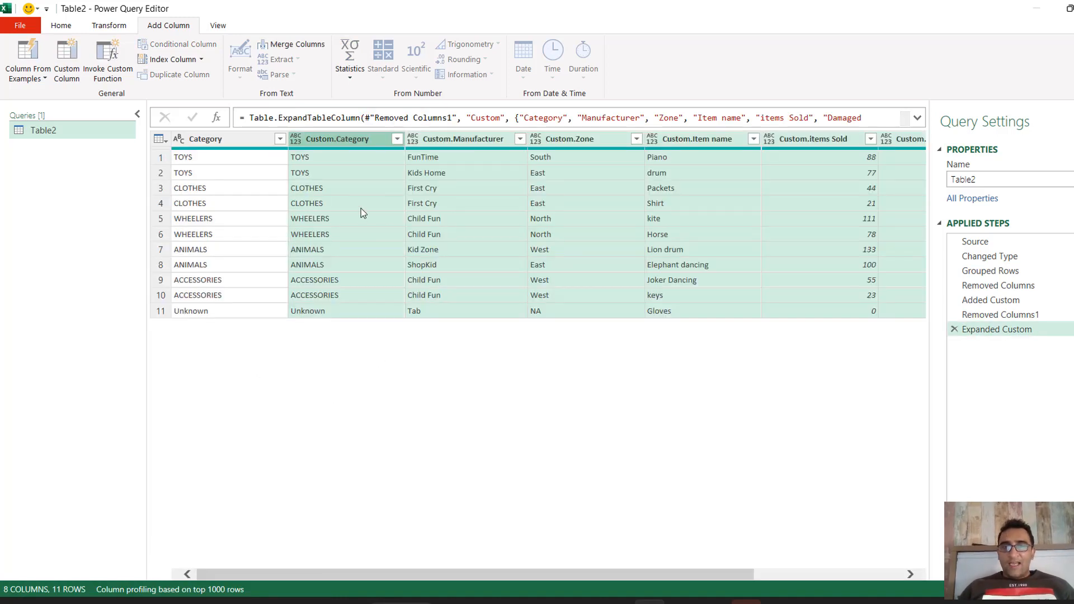
{"action": "left_click", "coordinate": [296, 141]}
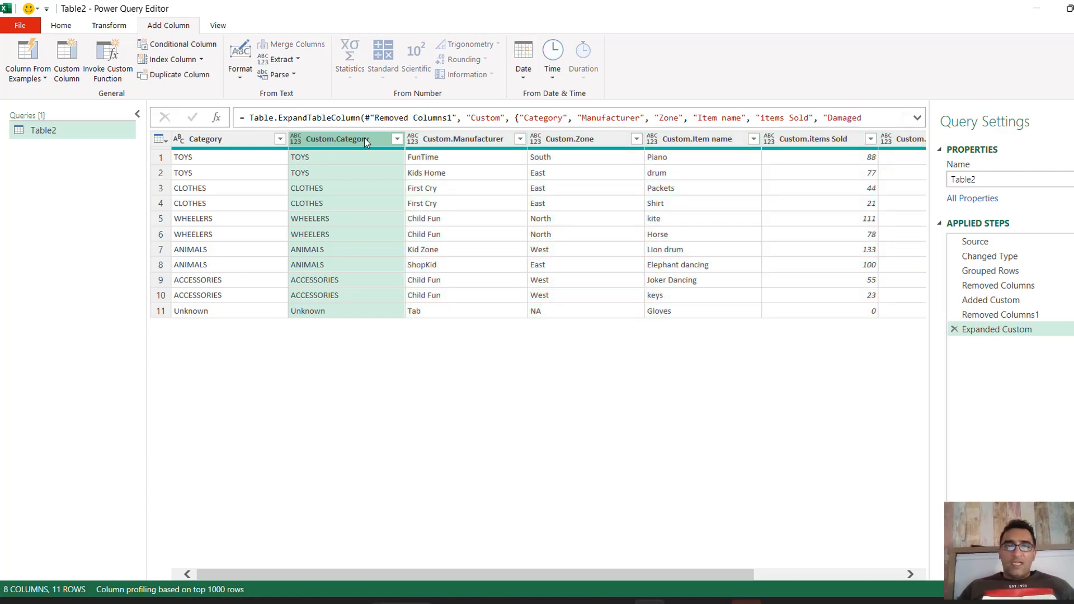
{"action": "key", "text": "Delete"}
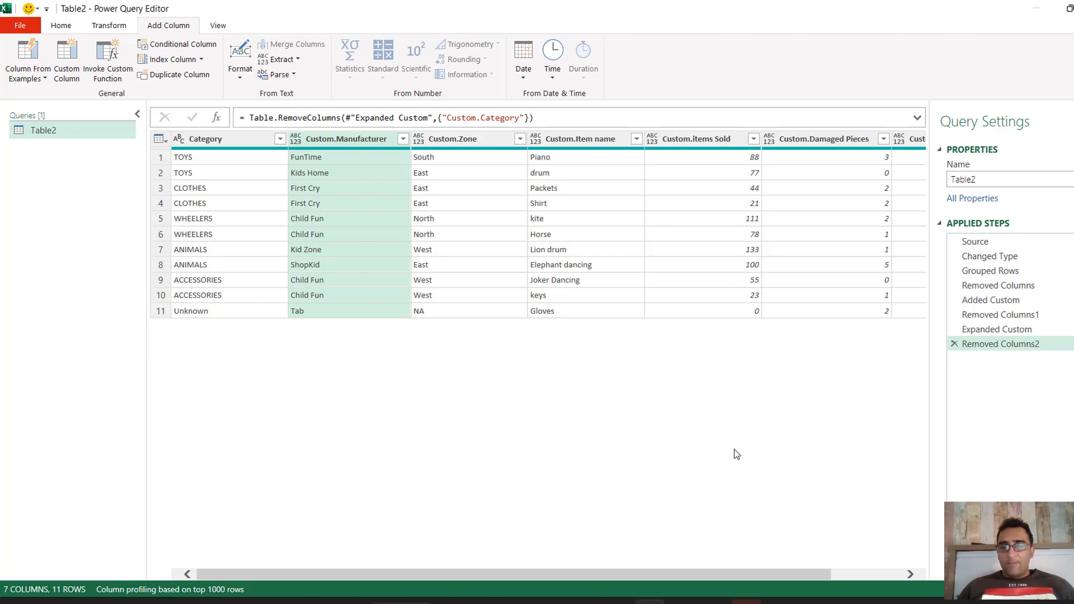
Switch to PyCharm and highlight the two TOYS rows in the run output to compare them with the query result.
{"action": "mouse_move", "coordinate": [585, 602]}
{"action": "left_click", "coordinate": [595, 540]}
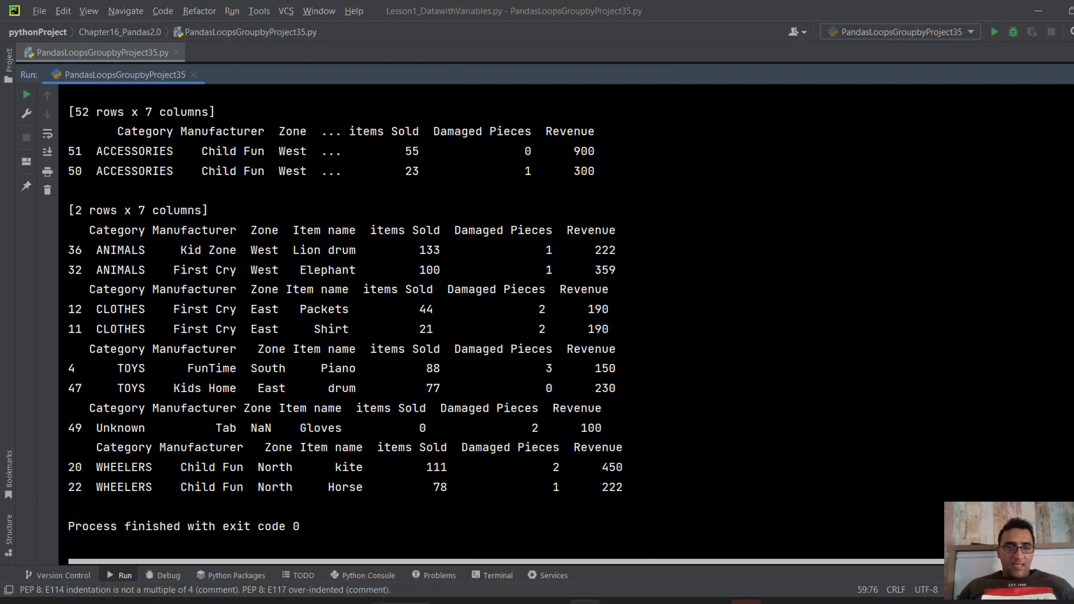
{"action": "left_click_drag", "start_coordinate": [117, 368], "coordinate": [638, 376]}
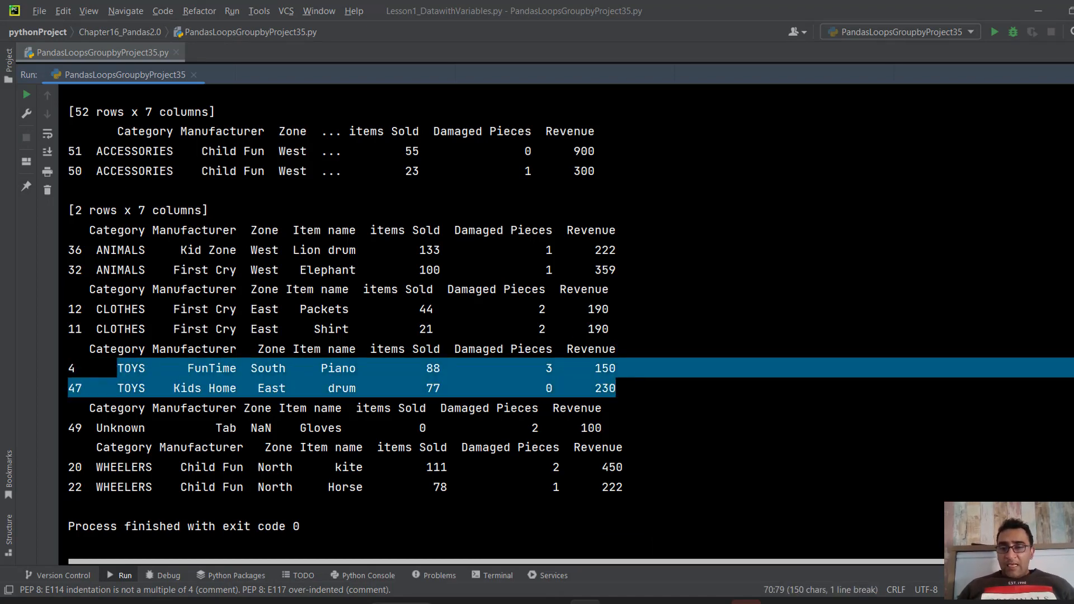
Return to the Power Query Editor and narrow the Queries pane to give the data preview more width.
{"action": "mouse_move", "coordinate": [649, 602]}
{"action": "left_click", "coordinate": [666, 542]}
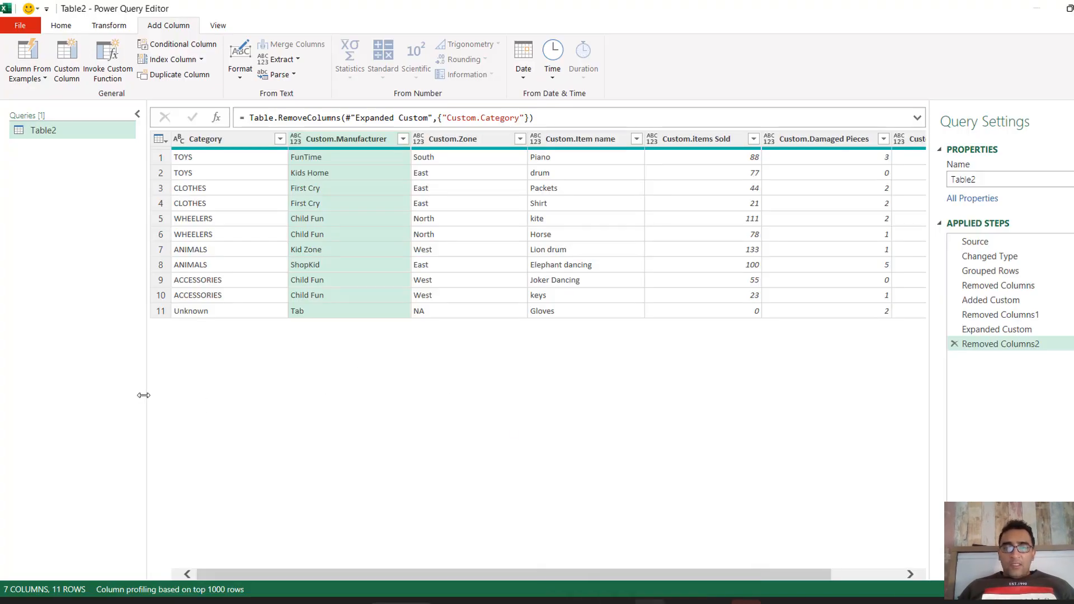
{"action": "left_click_drag", "start_coordinate": [144, 395], "coordinate": [89, 388]}
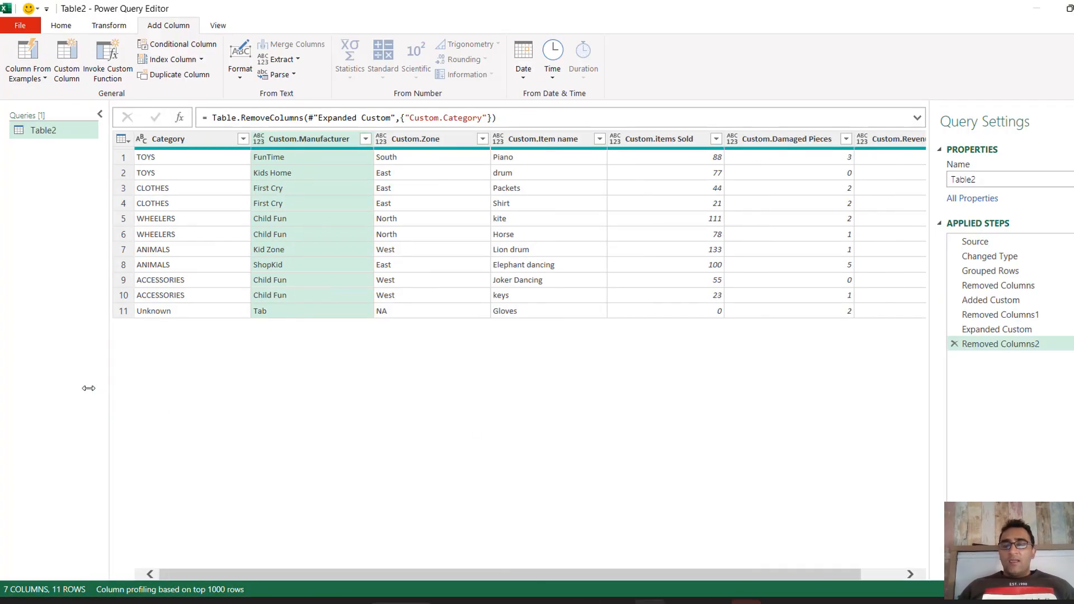